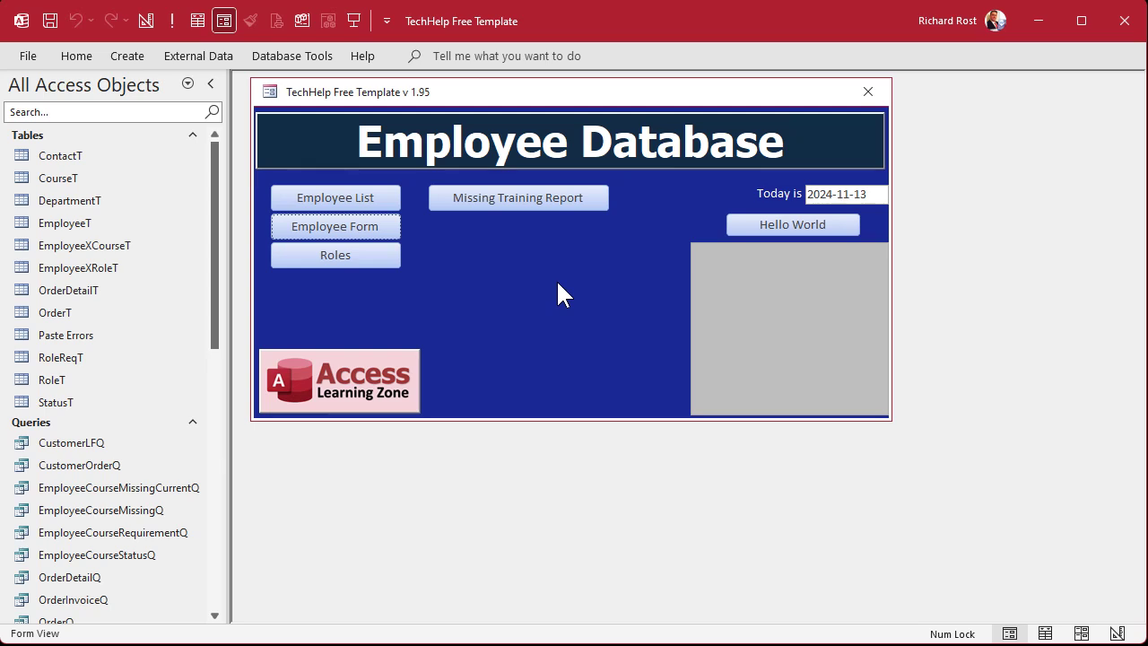
Switch to Notepad, examine the DCount expression with its SELECT DISTINCT subquery on EmployeeCourseMissingQ, and close the note.
key("alt+Tab")
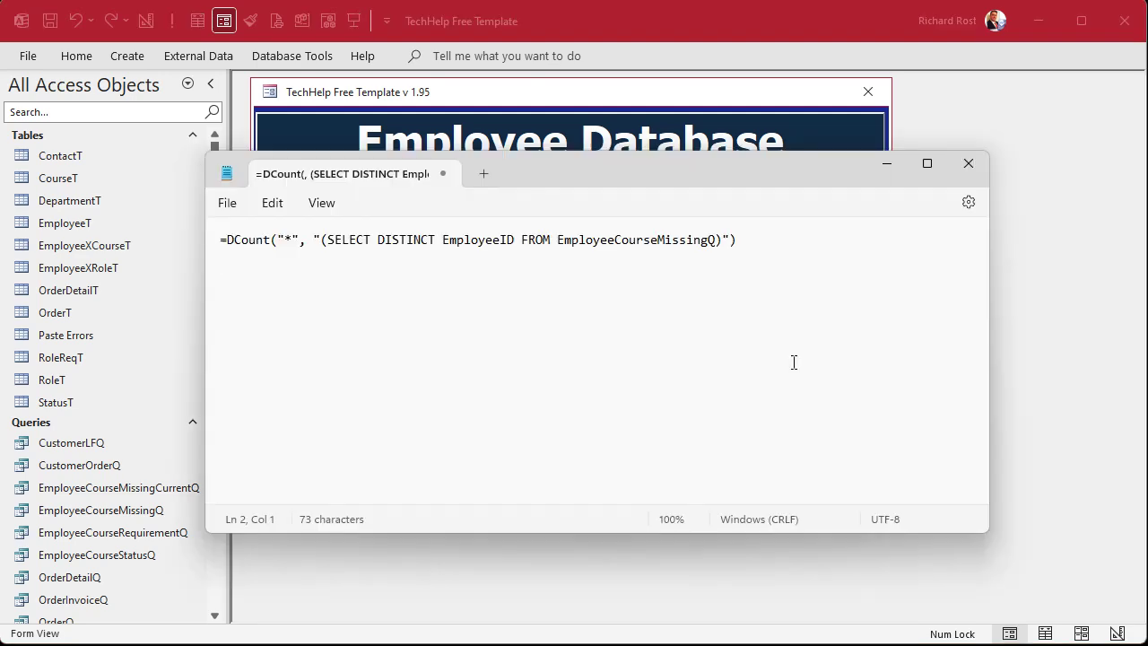
left_click_drag(277, 239, 717, 244)
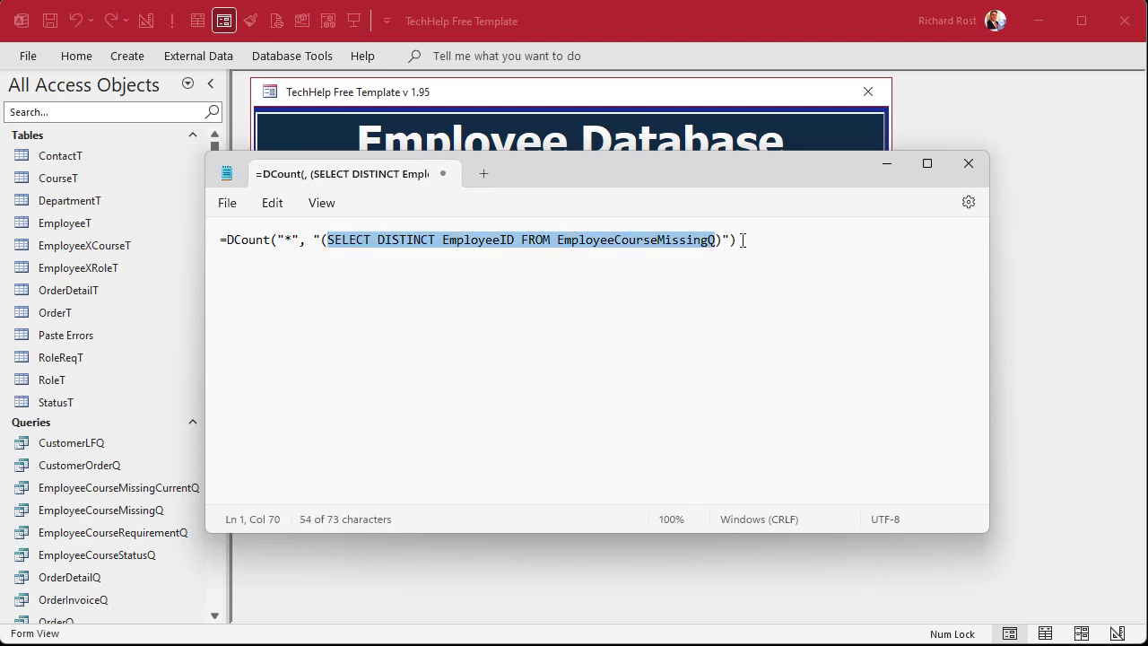
left_click(742, 240)
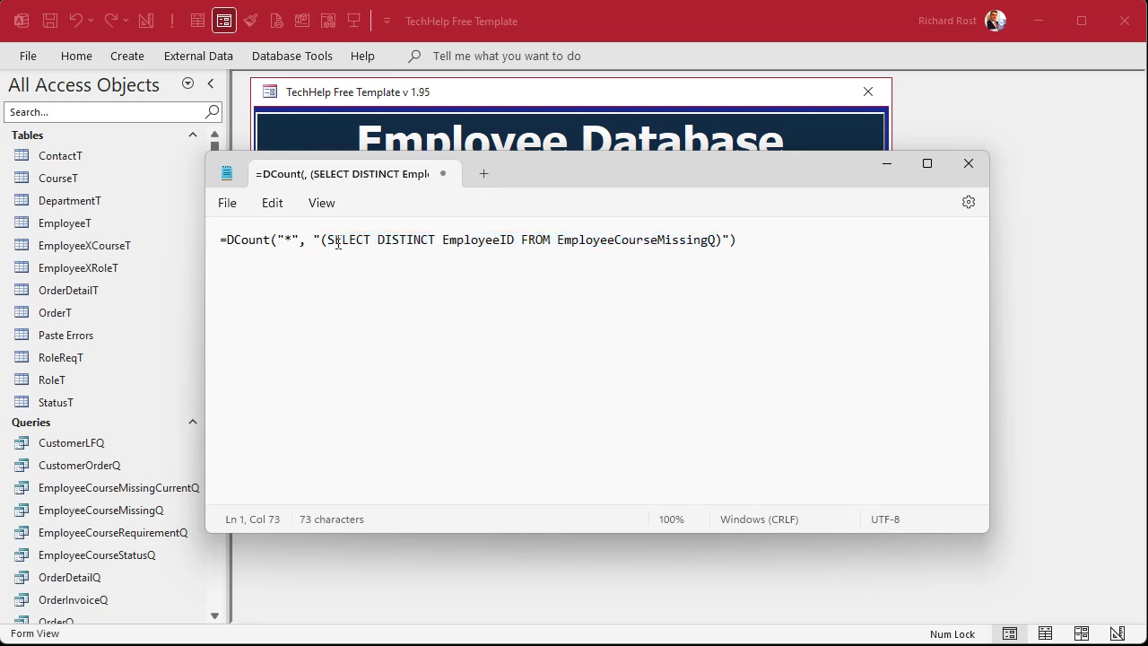
double_click(417, 243)
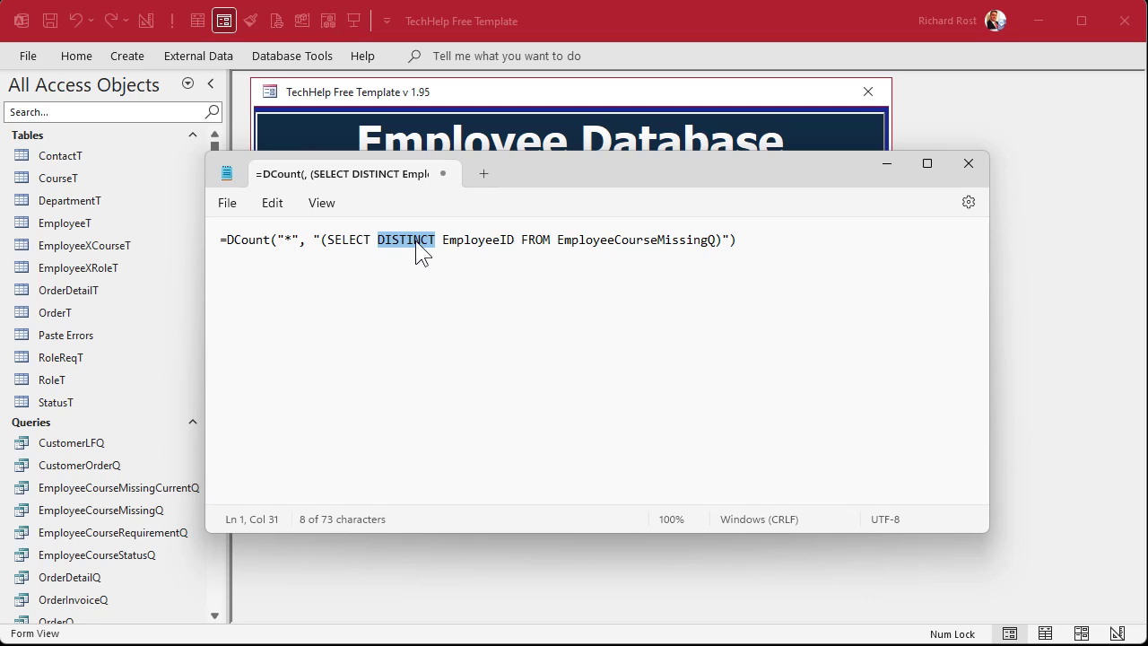
double_click(620, 240)
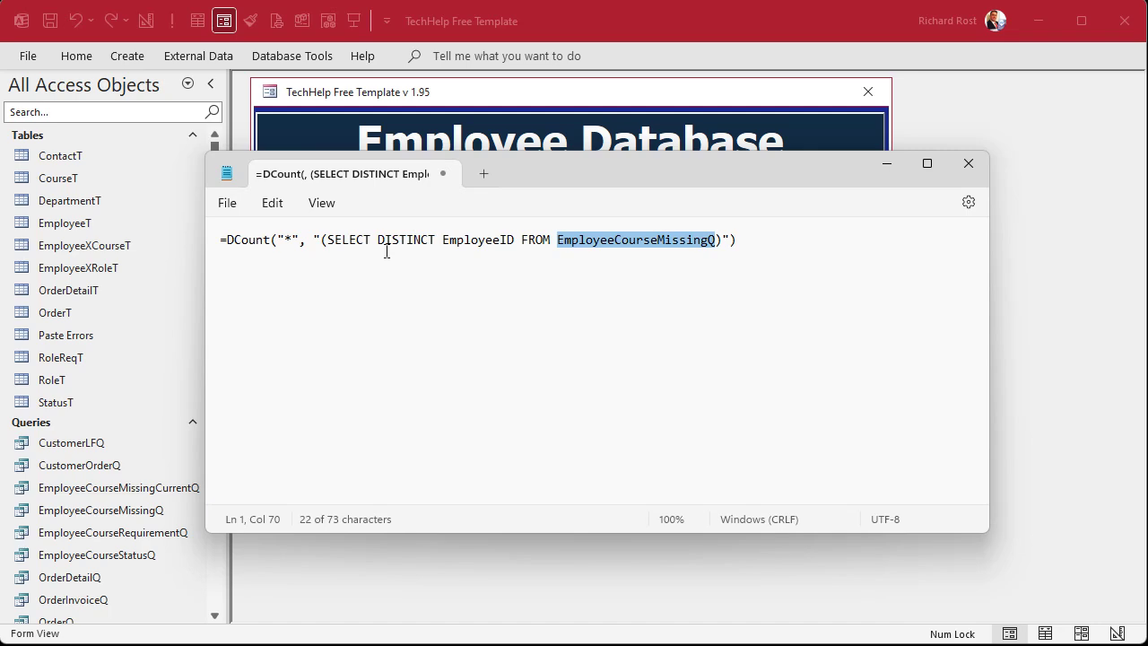
left_click(439, 175)
left_click(600, 389)
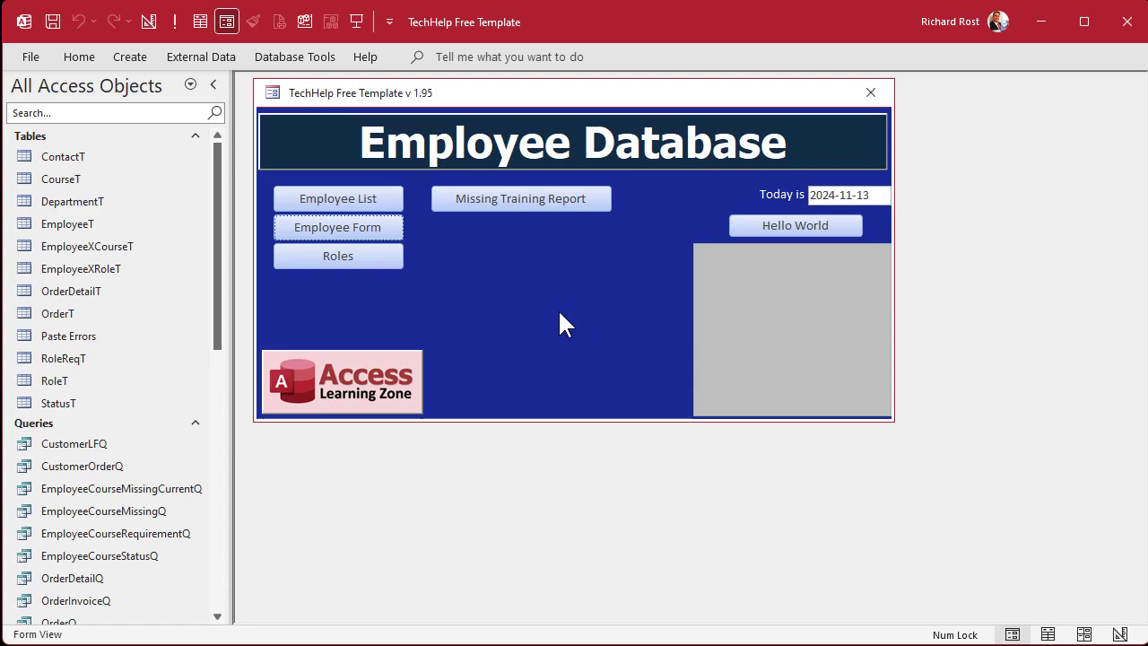
Create a new query in Design View based on EmployeeCourseMissingQ and enlarge its field list to show all fields.
left_click(139, 61)
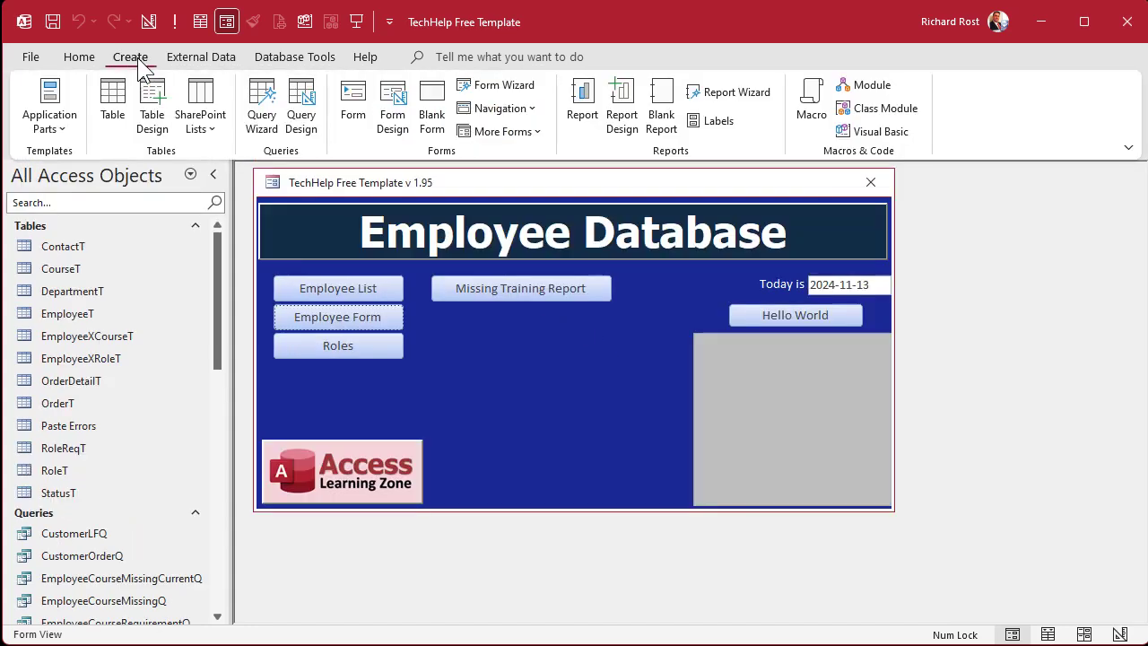
left_click(300, 117)
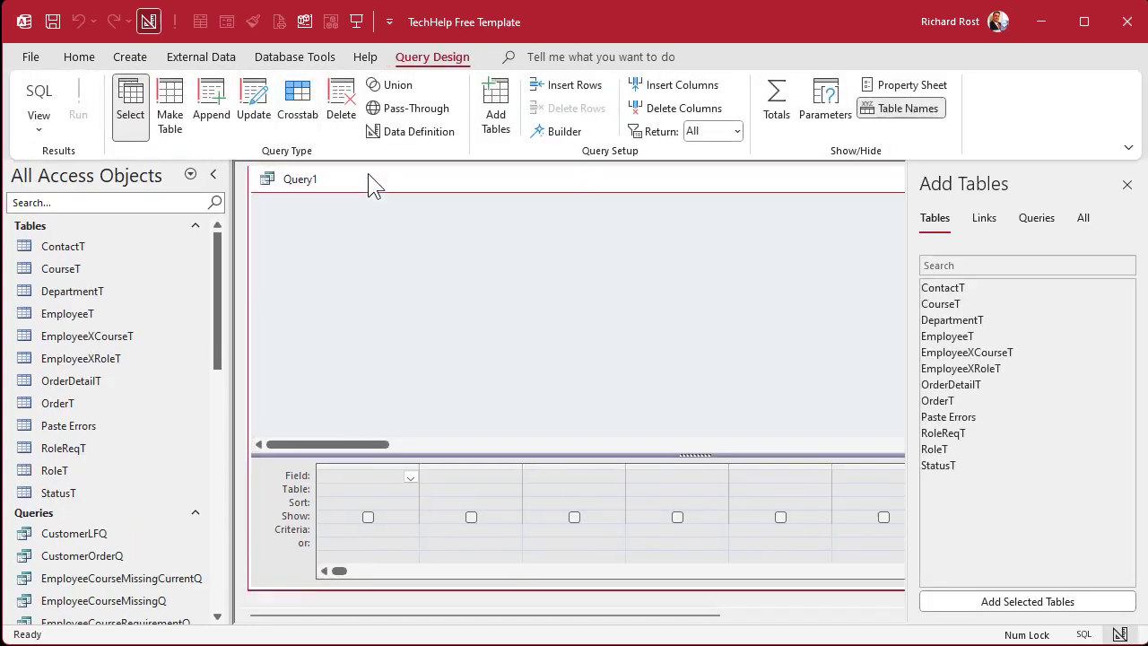
left_click(1028, 227)
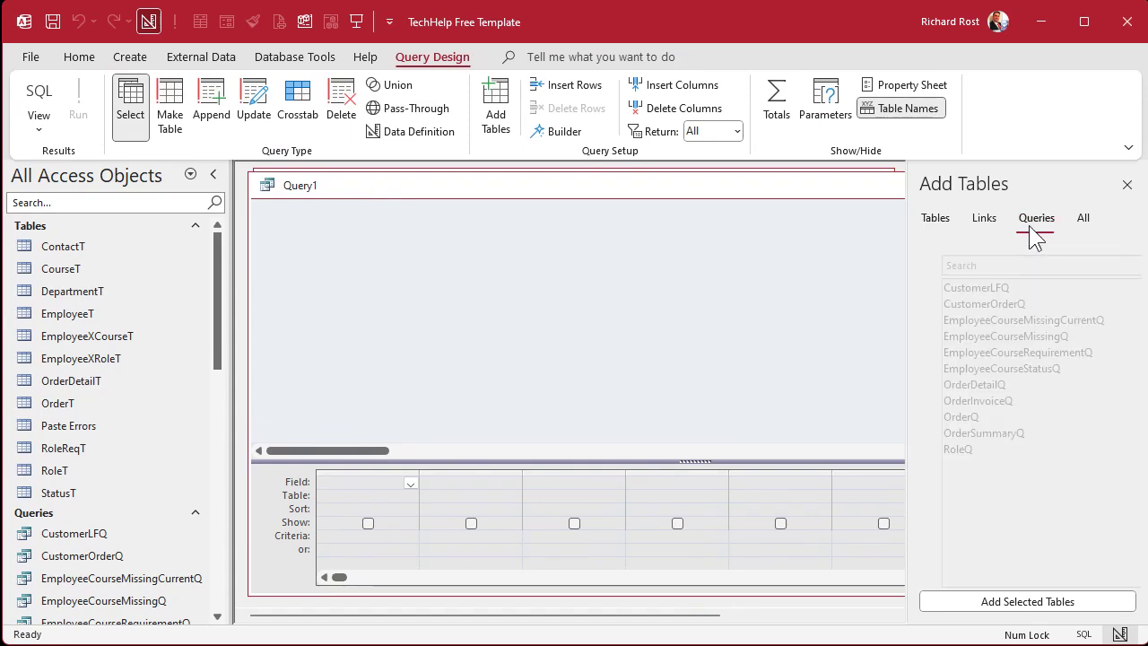
left_click(973, 337)
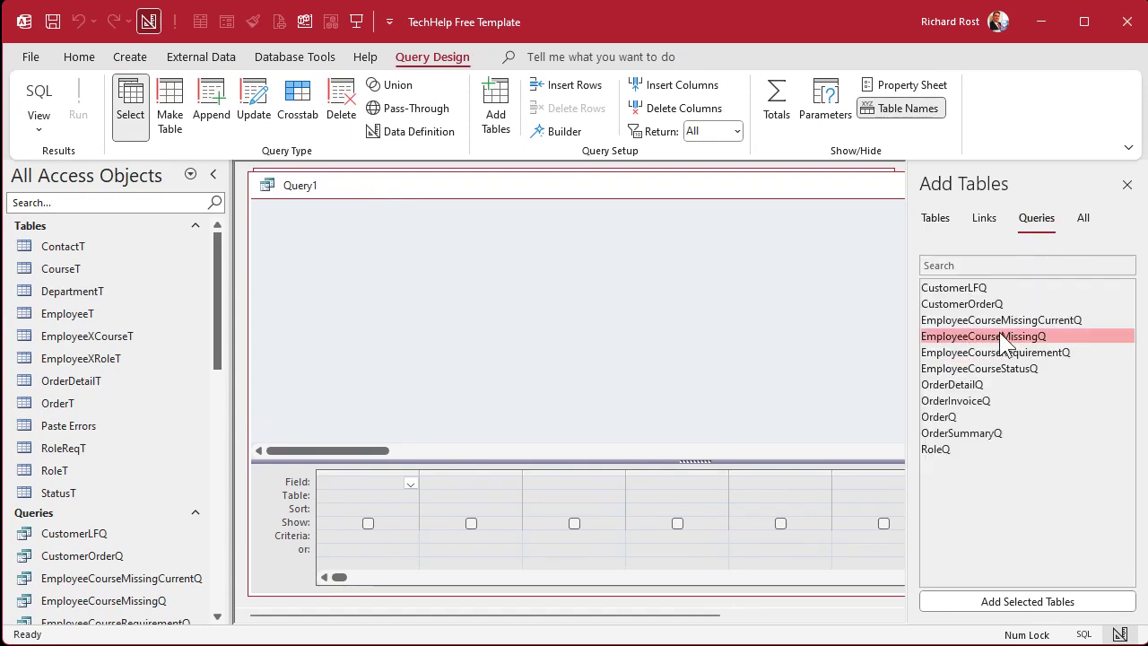
double_click(1025, 336)
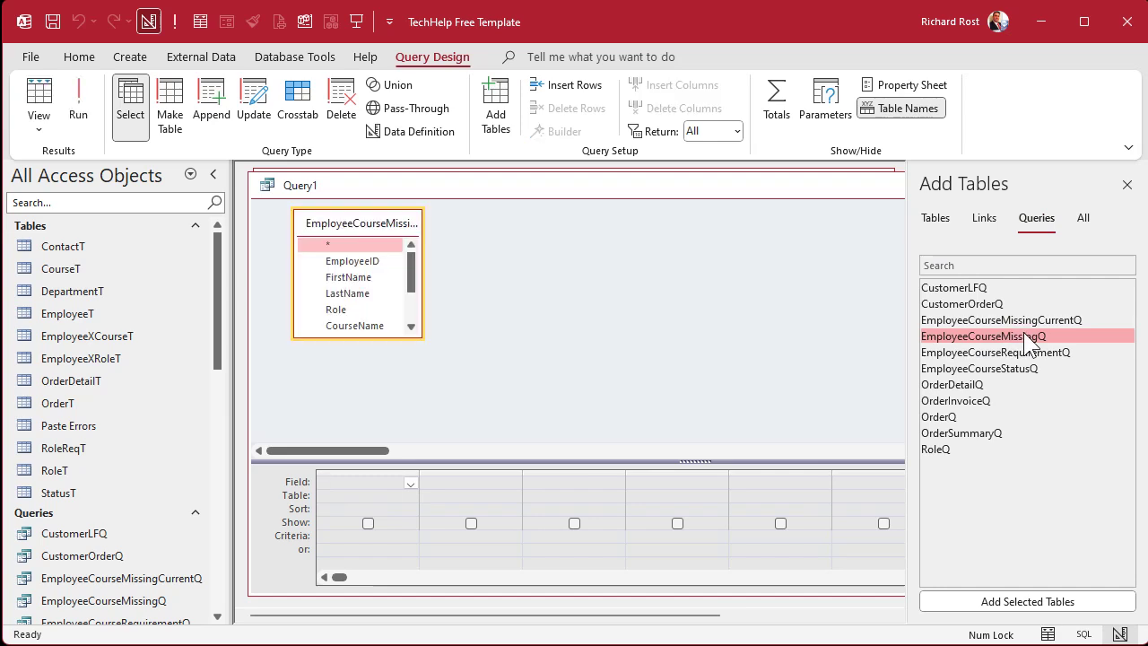
left_click(1127, 184)
left_click_drag(418, 331, 521, 409)
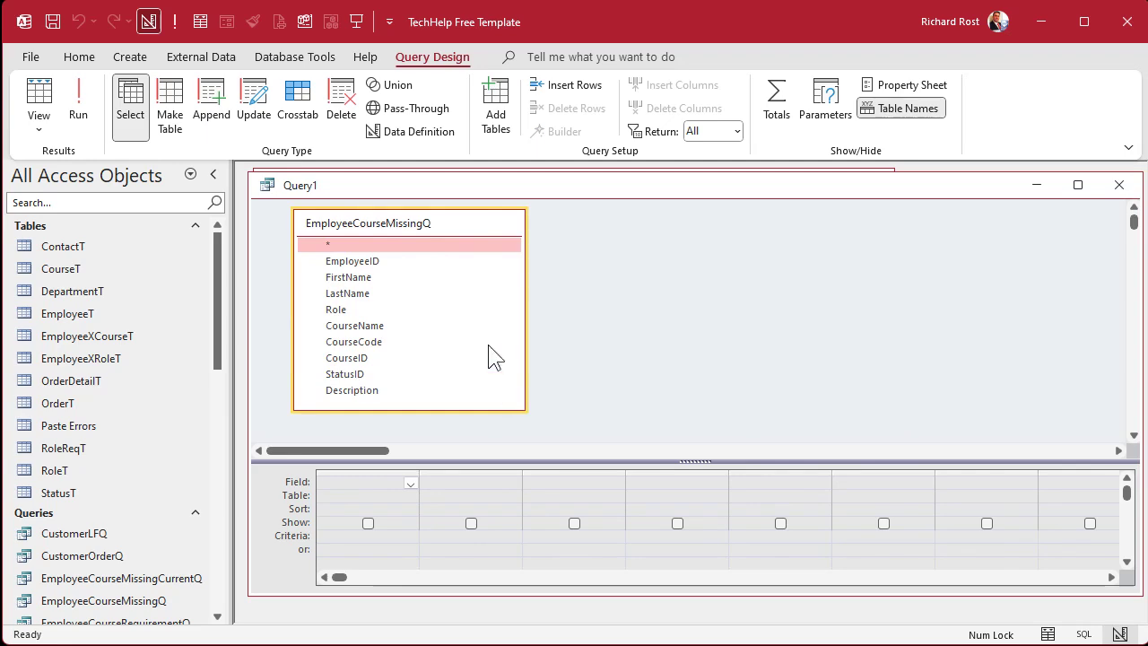
Add the EmployeeID field to the query and turn on Totals so it is grouped by employee.
double_click(384, 261)
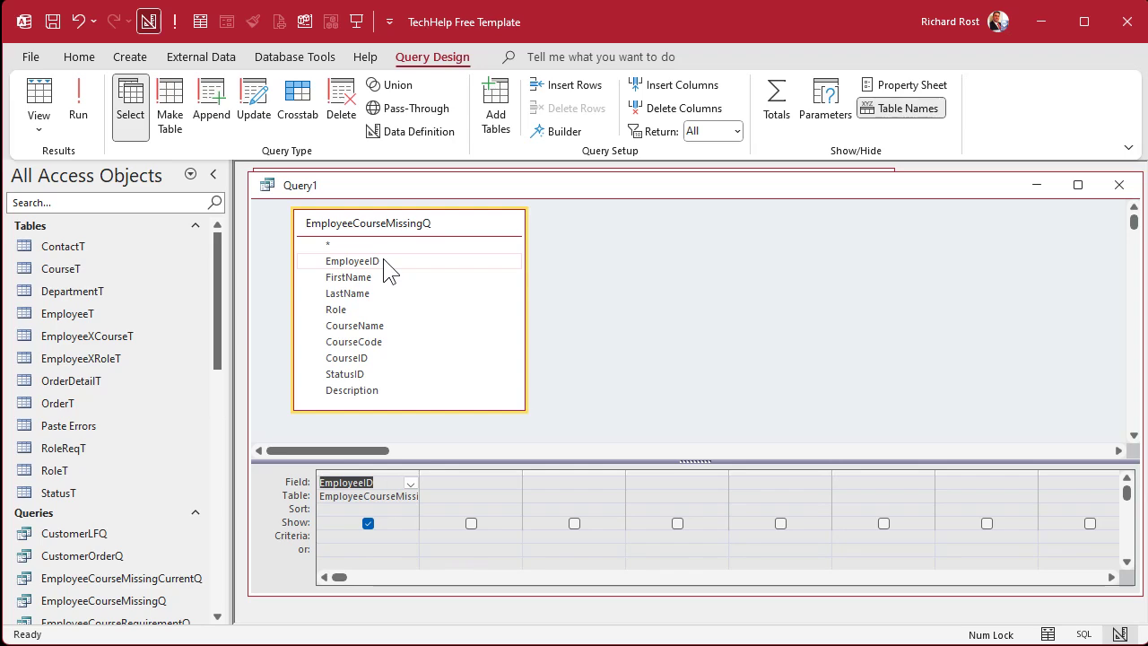
left_click(625, 290)
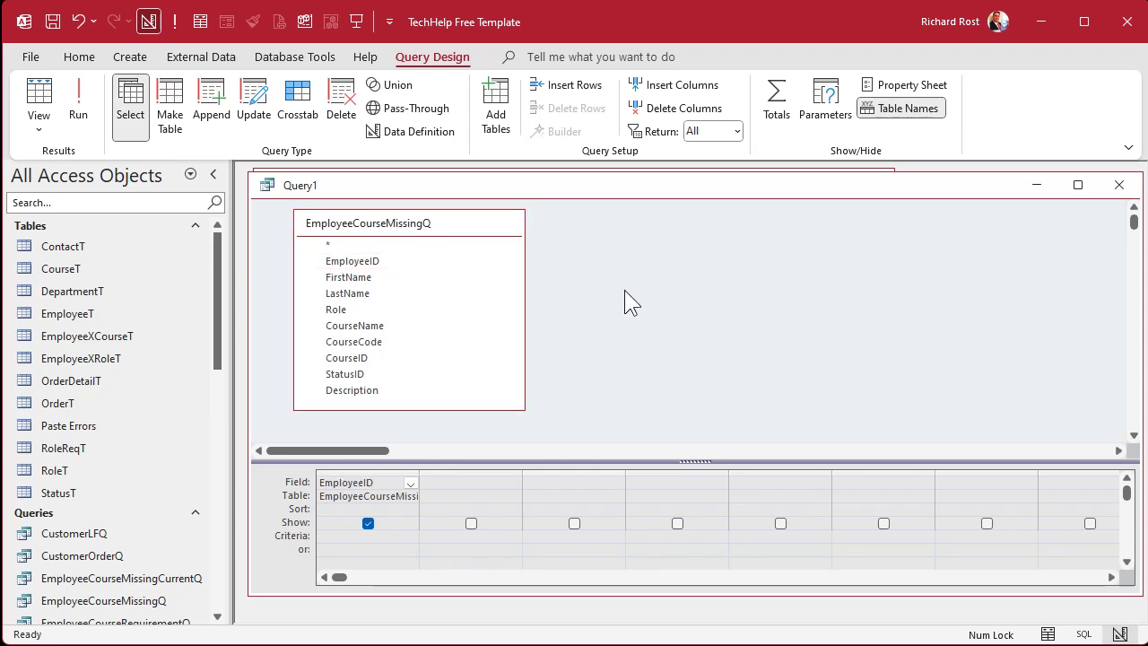
left_click(779, 106)
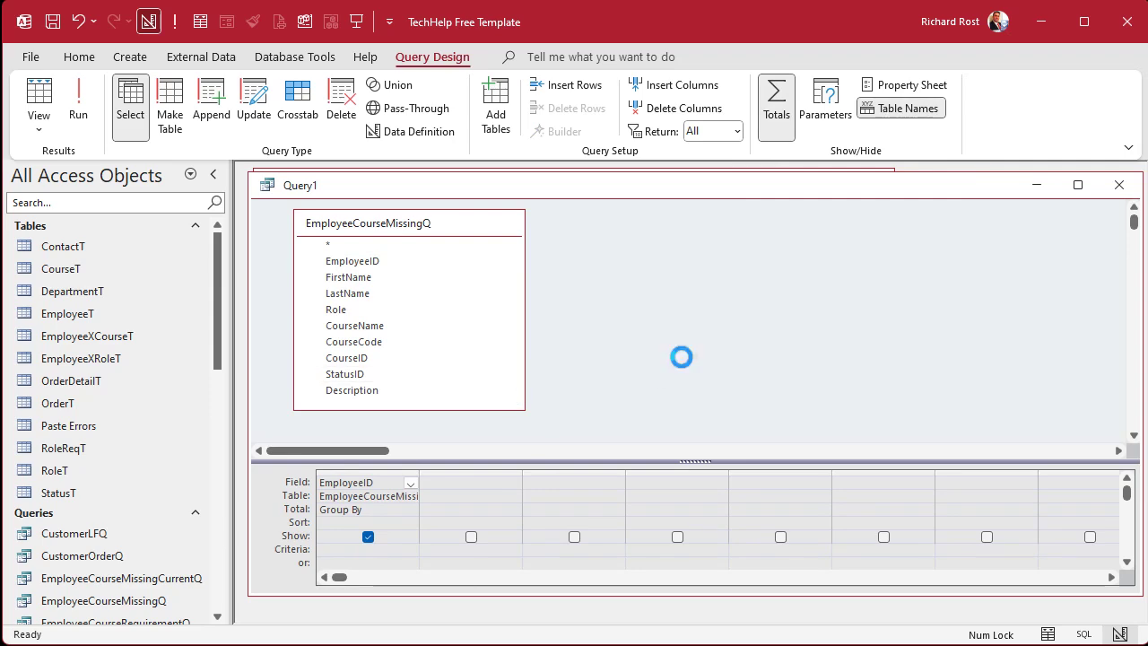
Save the query as EmployeeCourseMissingAggQ.
key("ctrl+s")
type("Emplo")
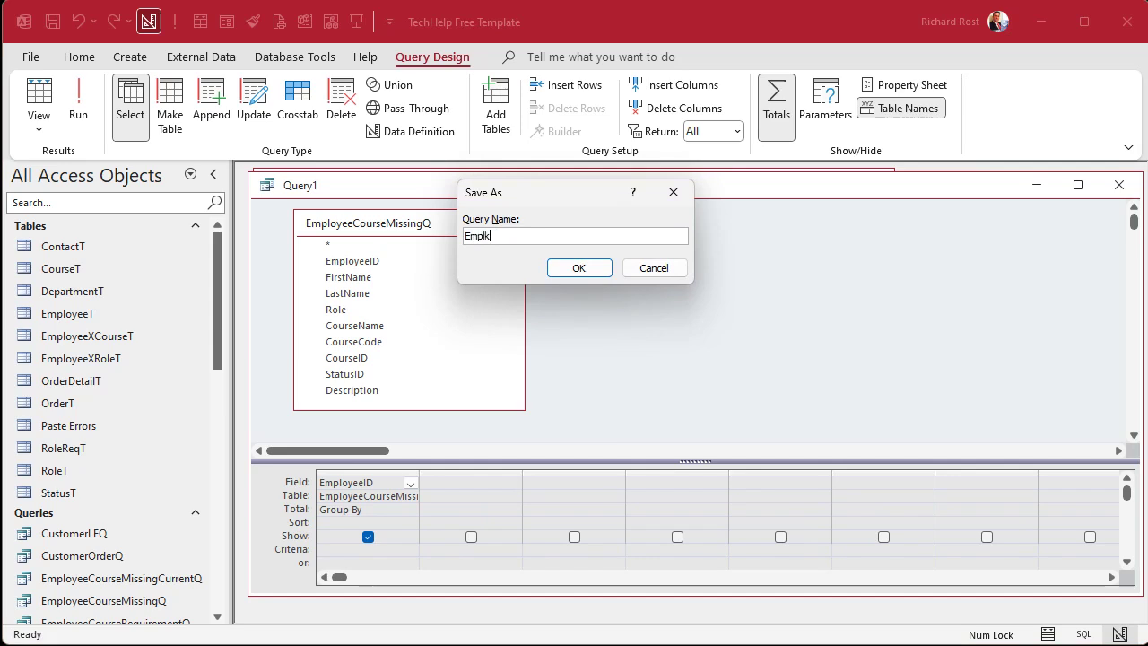
key("BackSpace")
key("BackSpace")
type("loyeeCourseMissingAggQ")
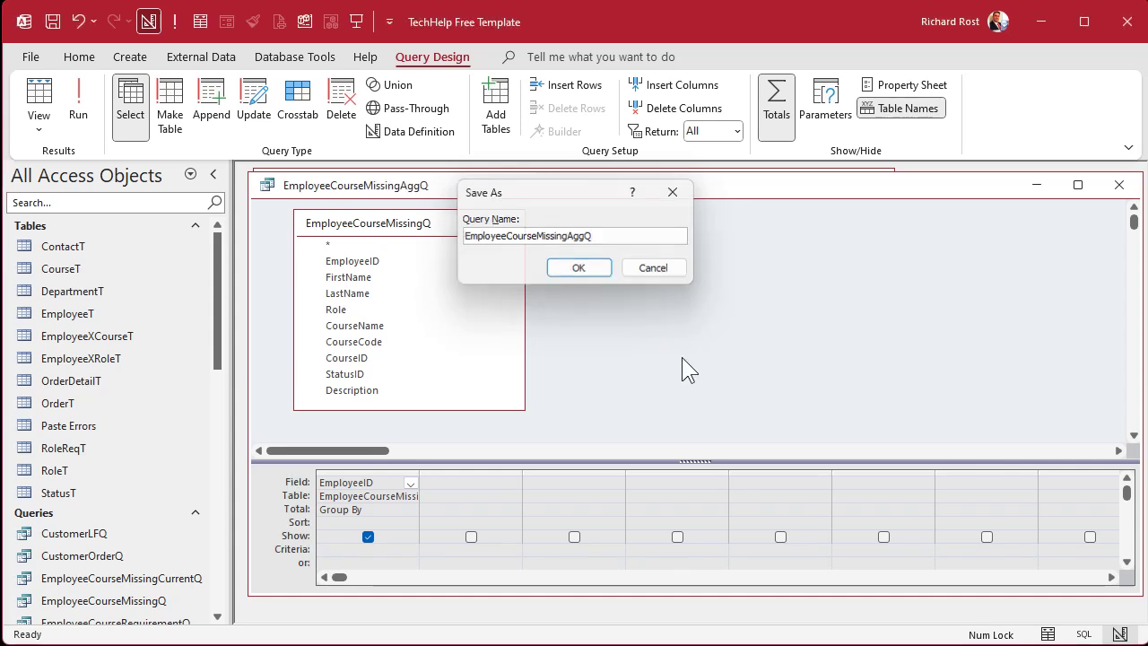
key("Return")
Run the aggregate query, compare its EmployeeID rows with those of EmployeeCourseMissingQ, and close both datasheets.
left_click(82, 87)
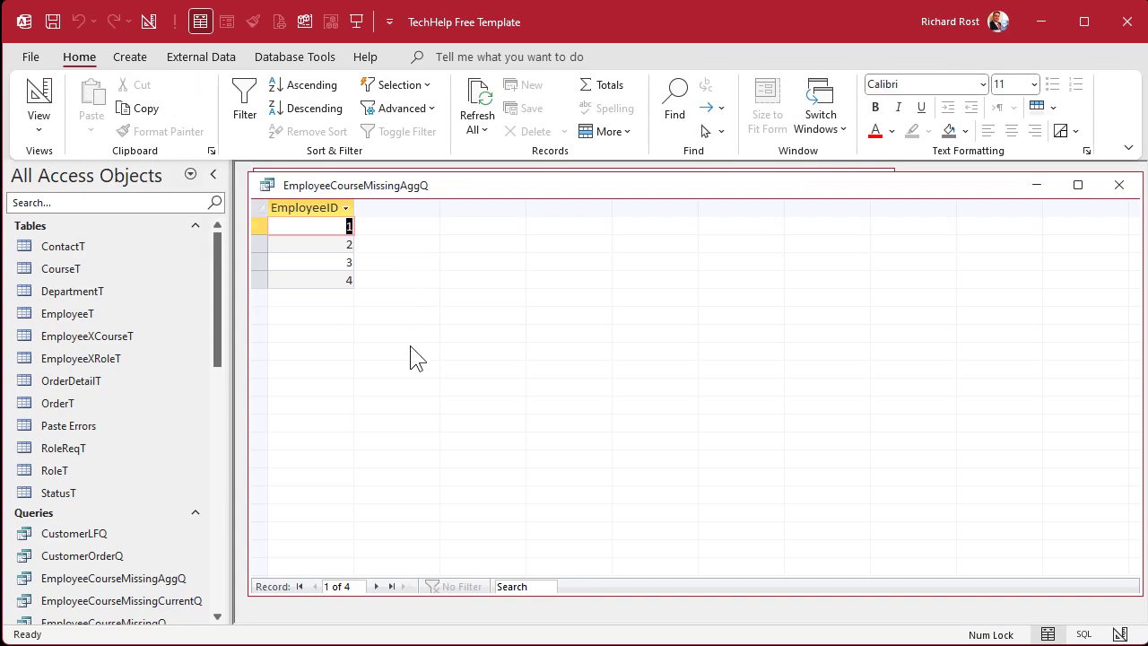
scroll(90, 421, "down", 2)
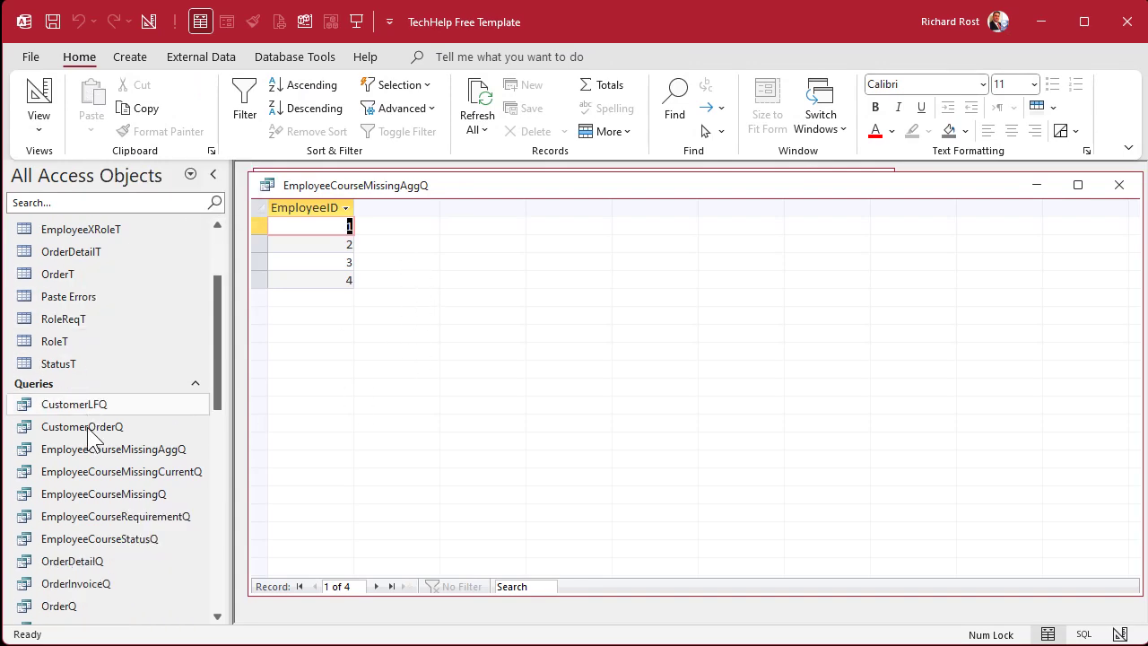
double_click(124, 502)
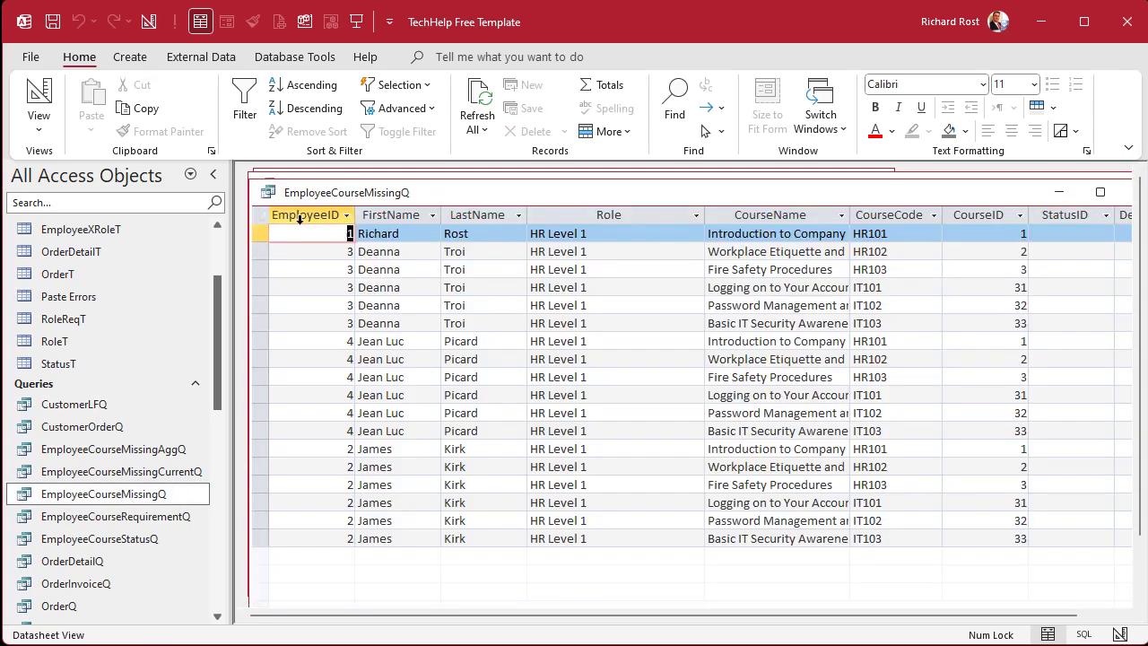
left_click(300, 218)
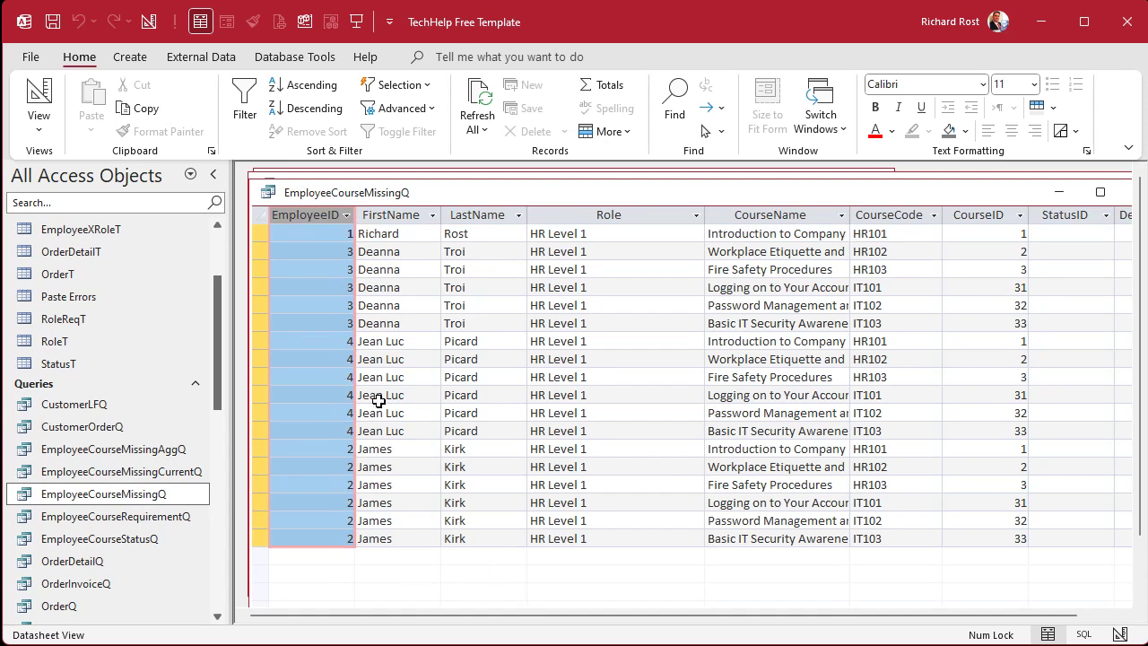
double_click(266, 194)
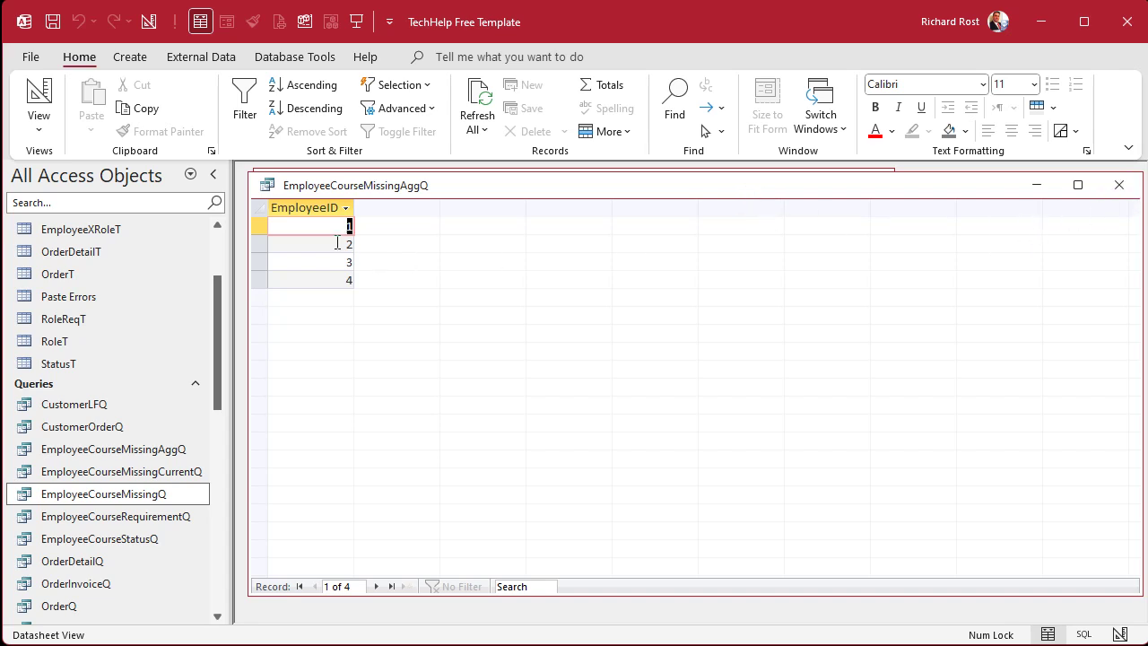
left_click_drag(259, 226, 259, 281)
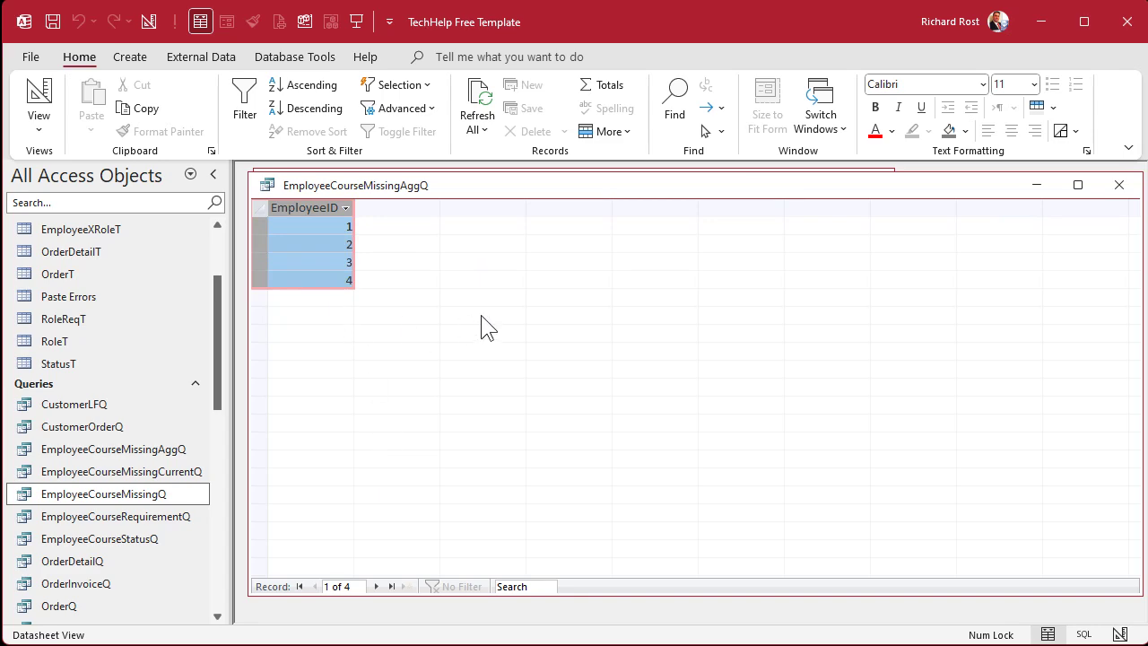
left_click(315, 205)
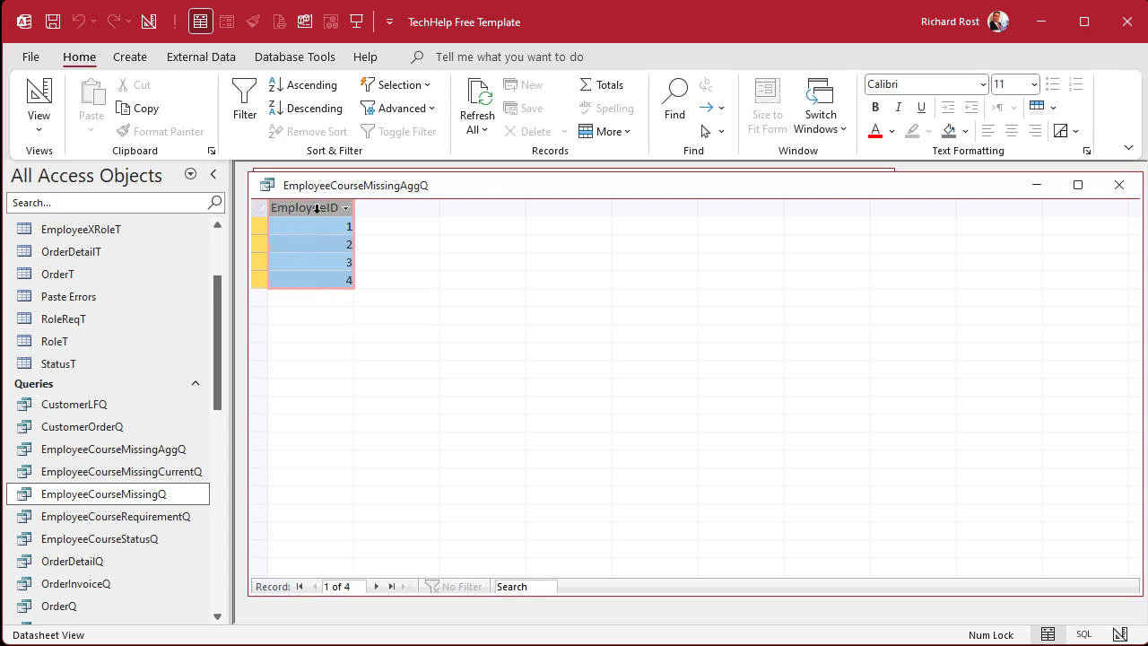
left_click(1117, 185)
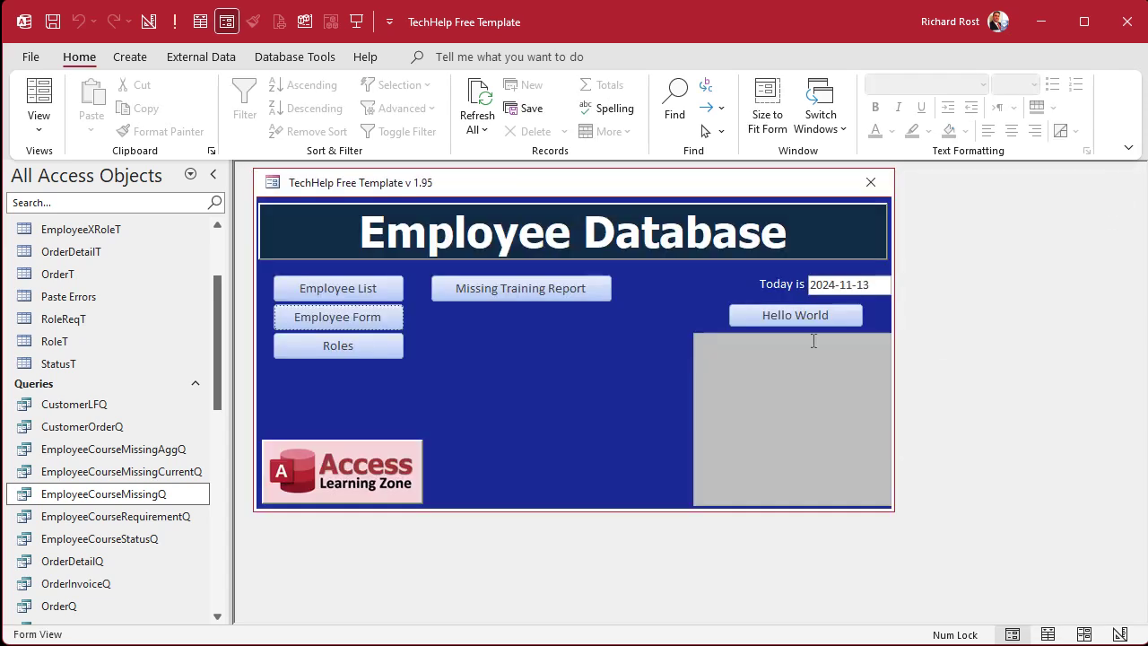
Open the main menu form in Design View and place a text box about 1" wide below the Missing Training Report button.
right_click(525, 341)
left_click(588, 405)
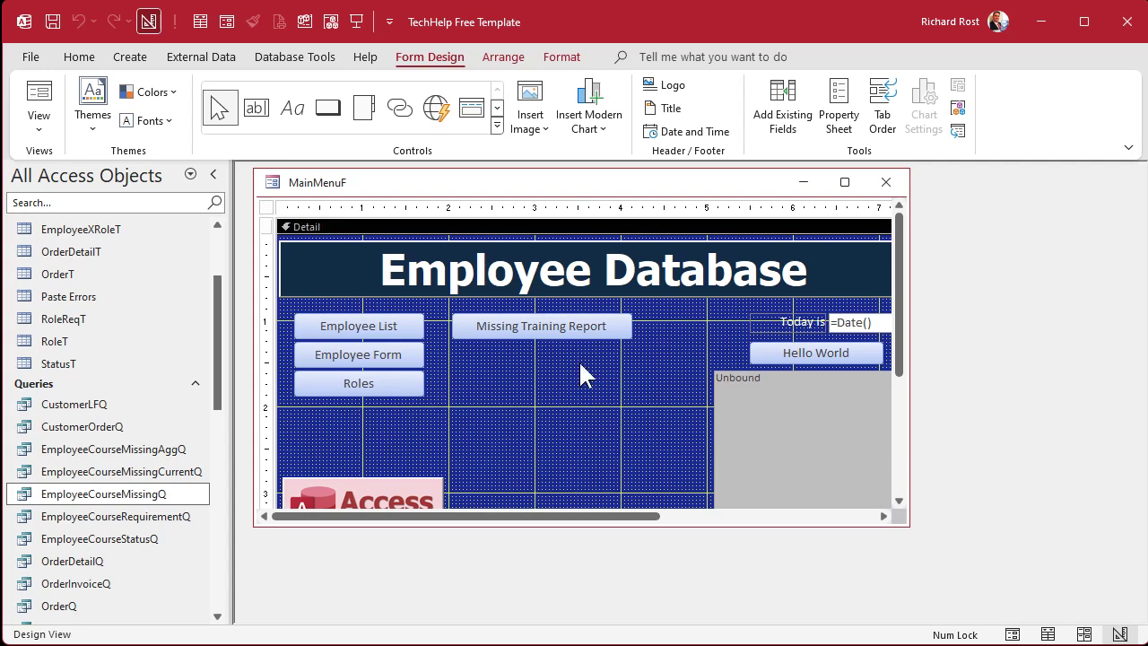
left_click(257, 109)
left_click(531, 354)
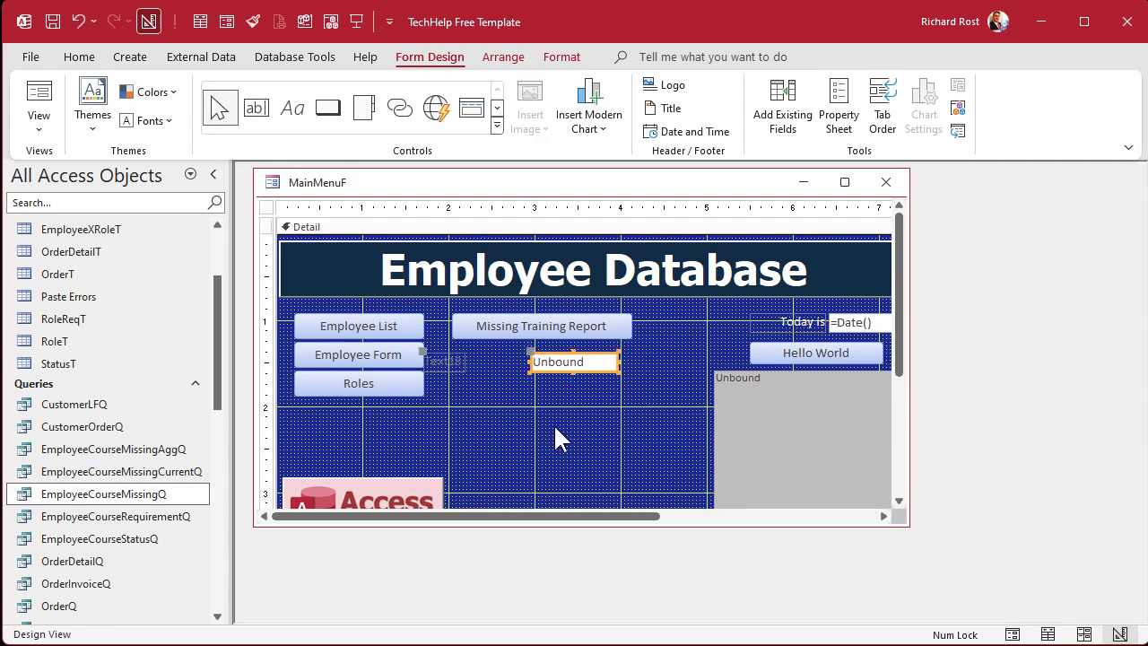
Name the new text box CountMissingTraining.
double_click(558, 363)
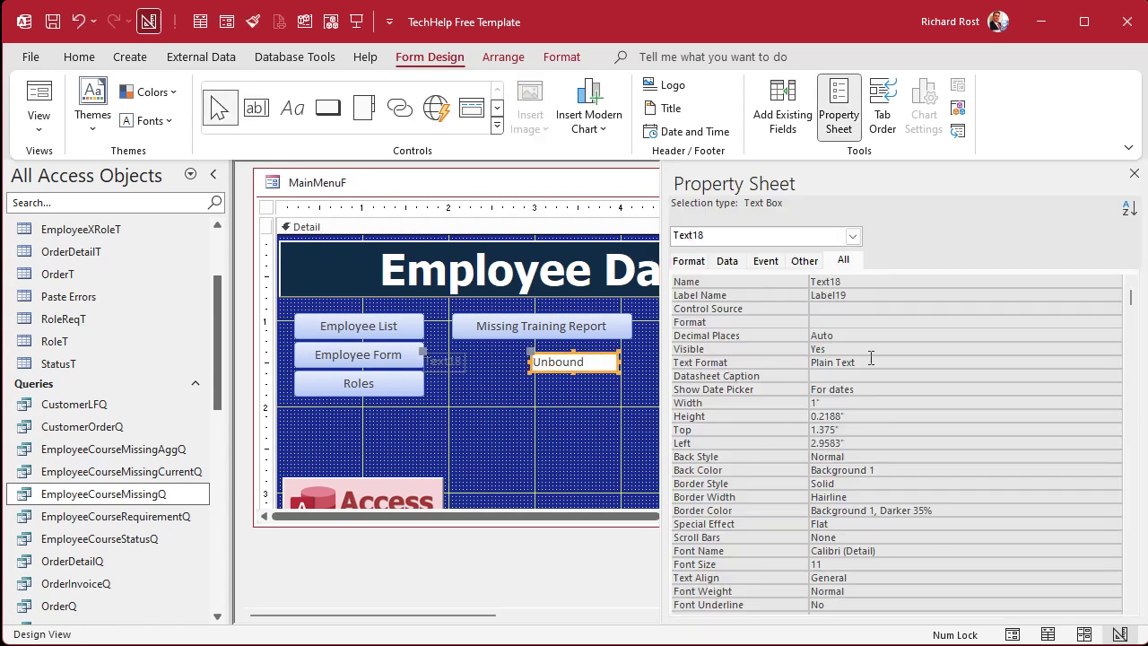
double_click(855, 280)
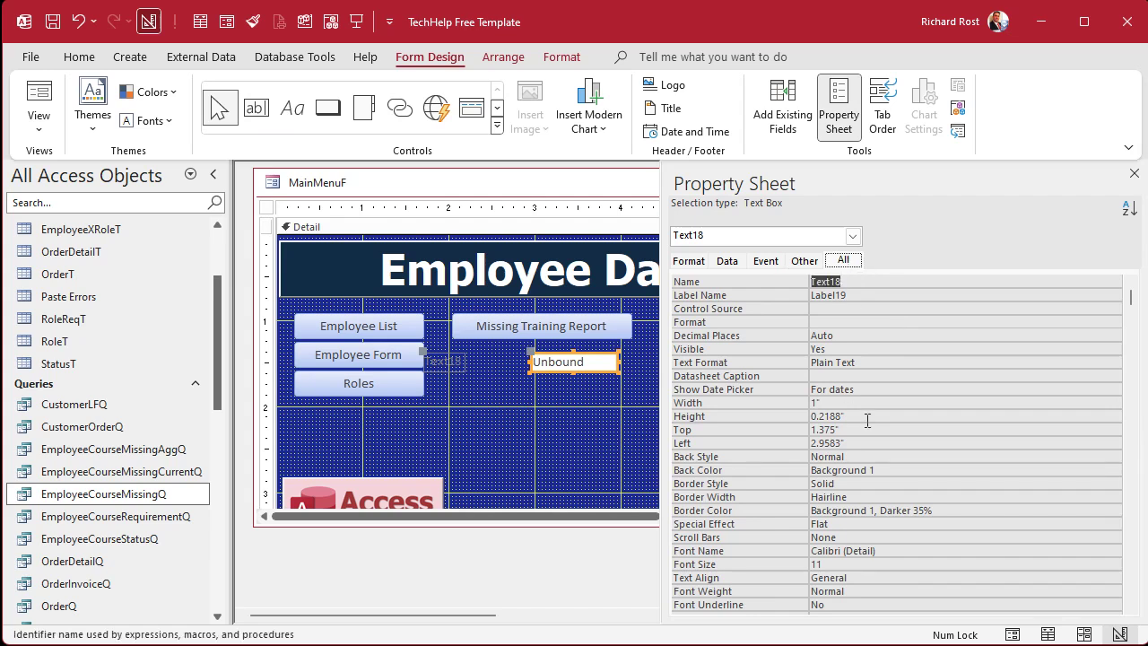
type("Count")
type("Missing")
type("Q")
key("BackSpace")
type("Training")
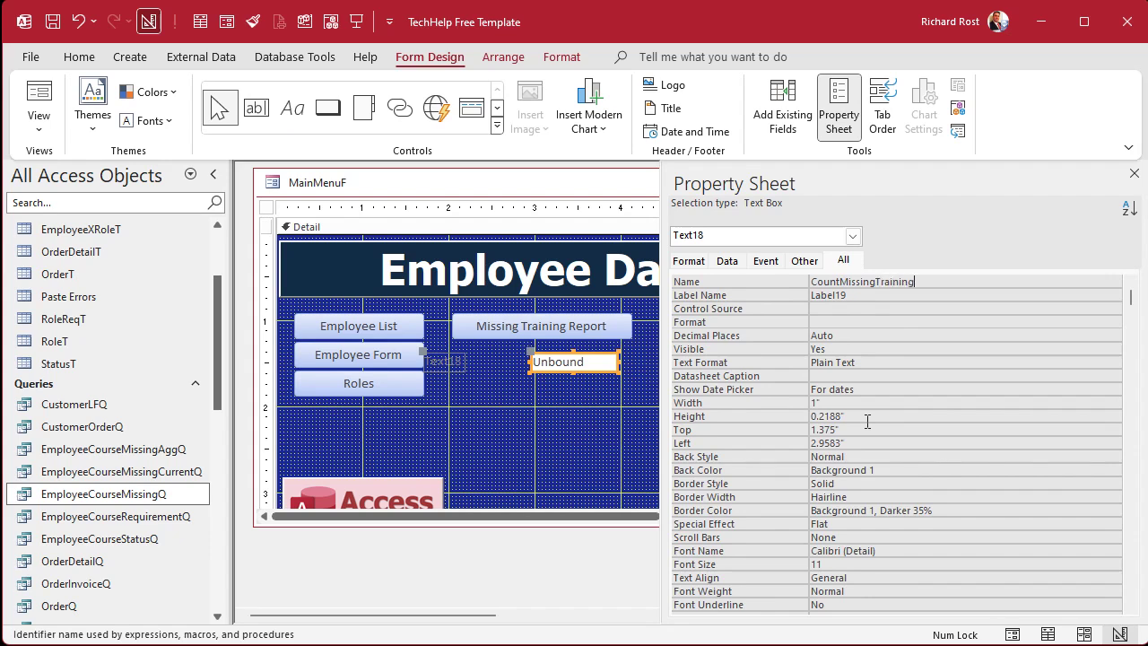
key("Return")
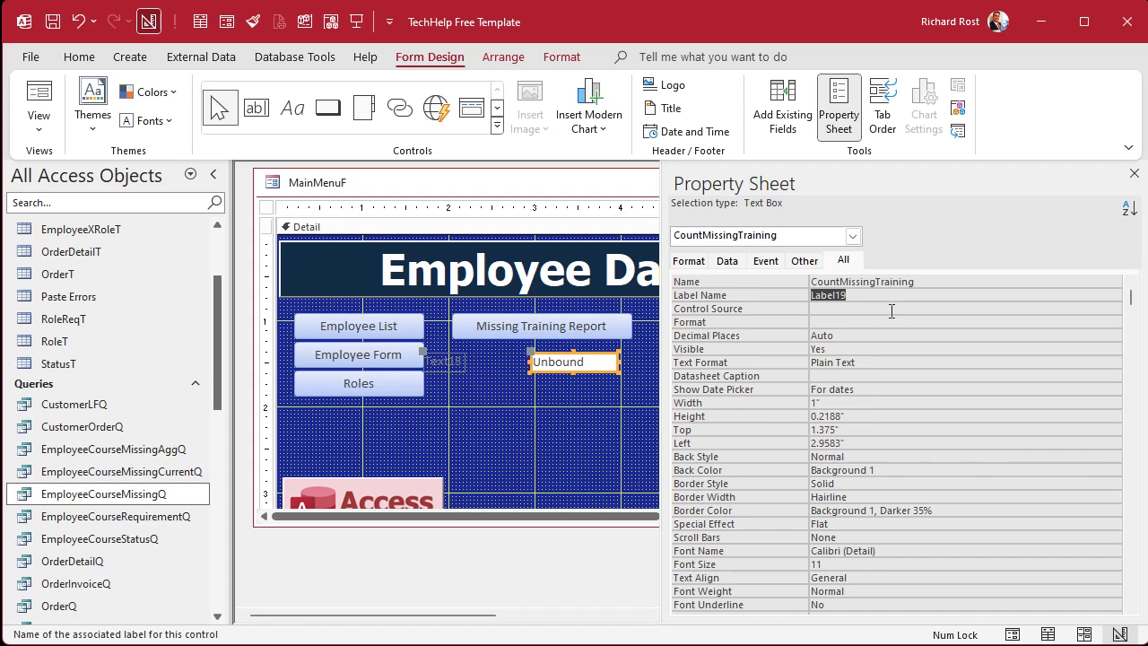
Set the CountMissingTraining text box's control source to =DCount("*","EmployeeCourseMissingAggQ").
left_click(892, 311)
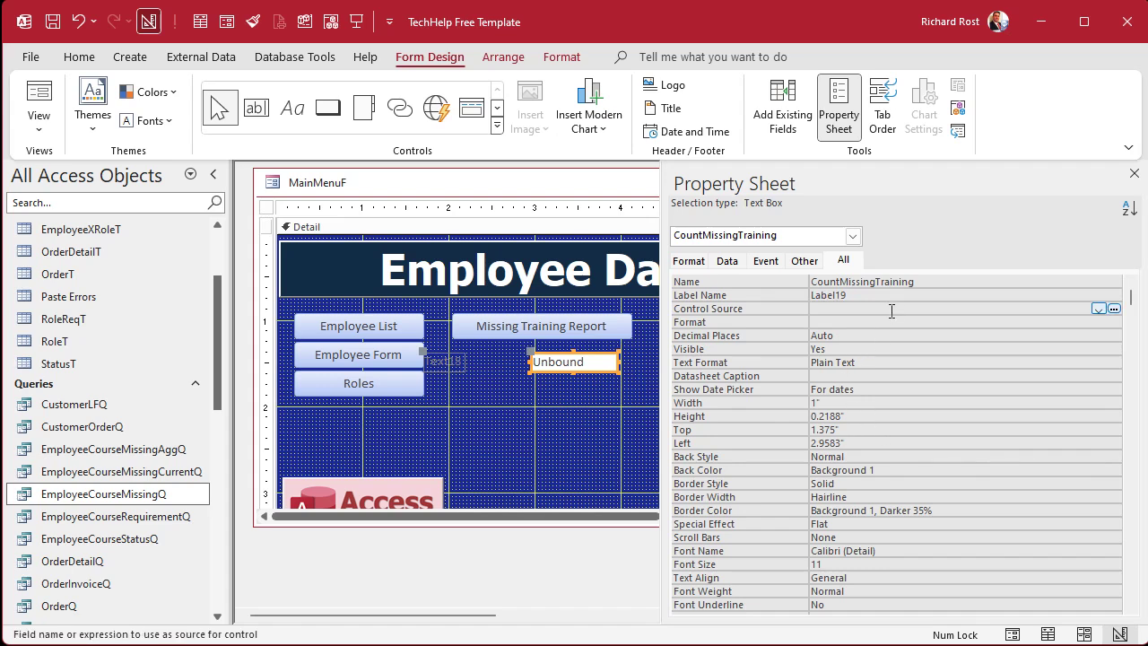
key("shift+F2")
type("=DCount")
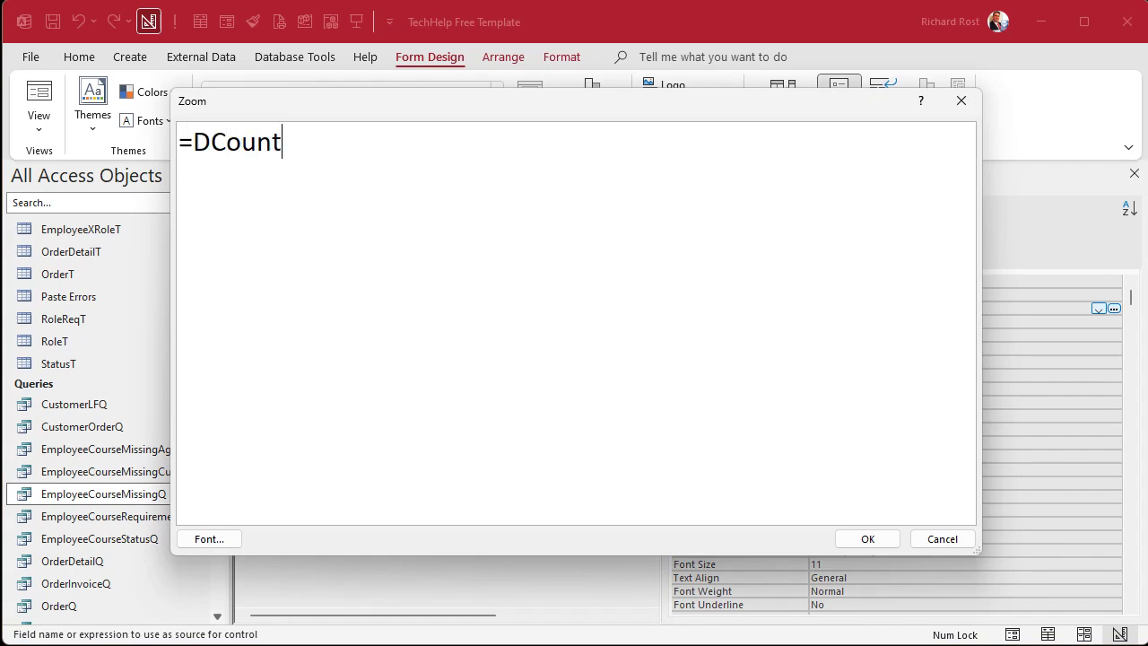
type("(\"EmployeeID\"")
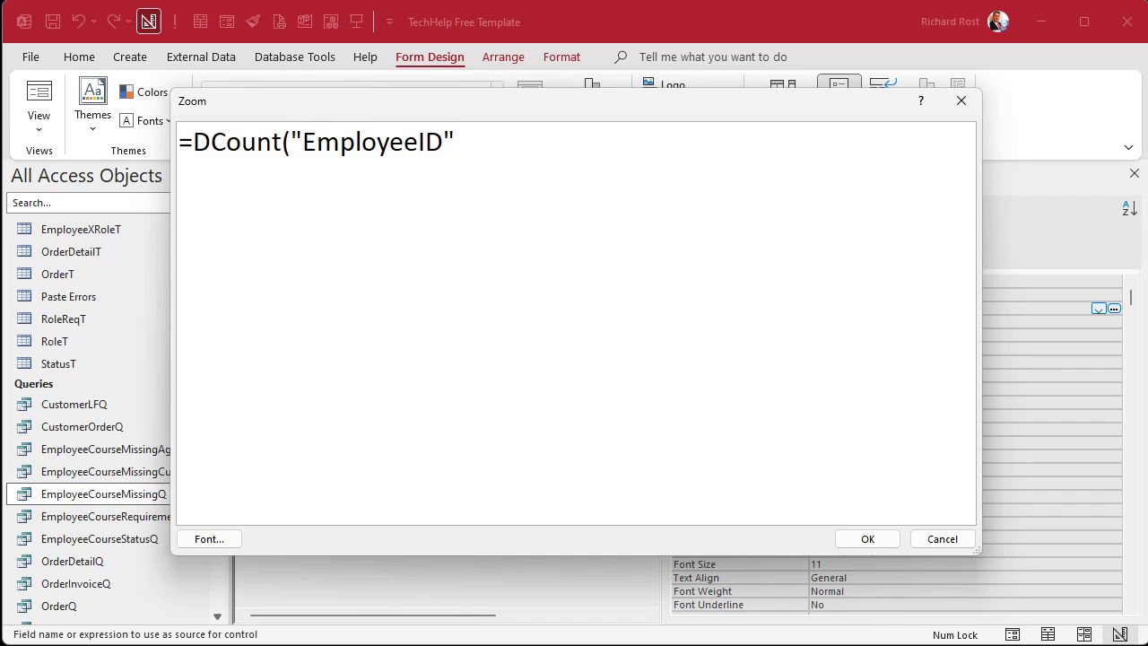
left_click(444, 146)
left_click_drag(433, 146, 309, 148)
type("*")
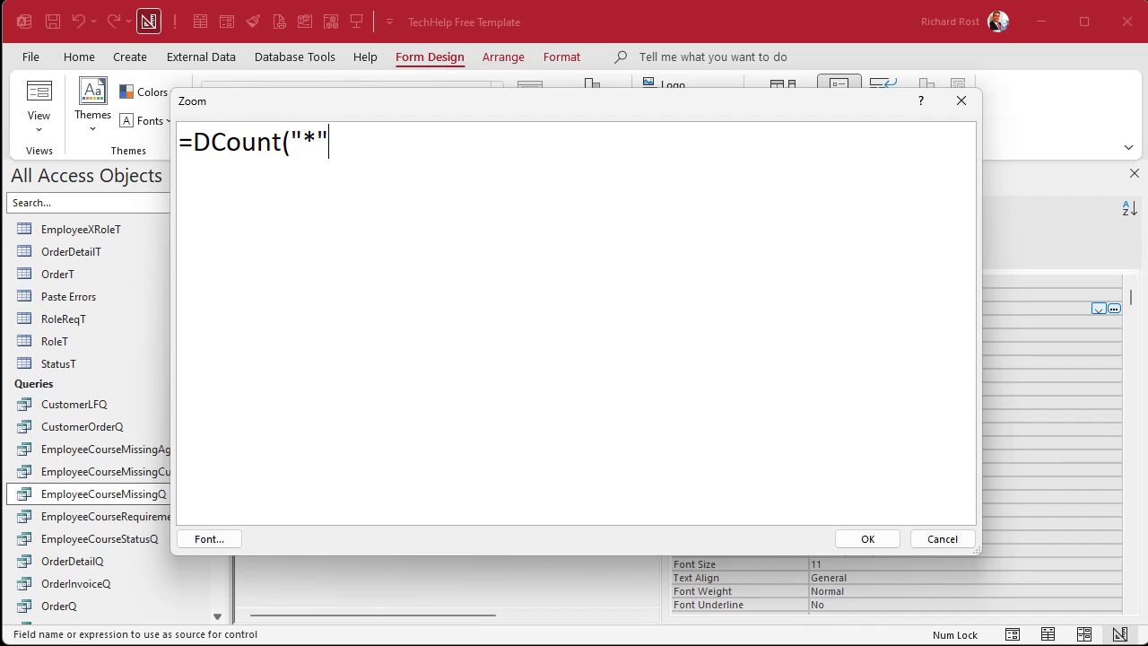
type(",\"Employe")
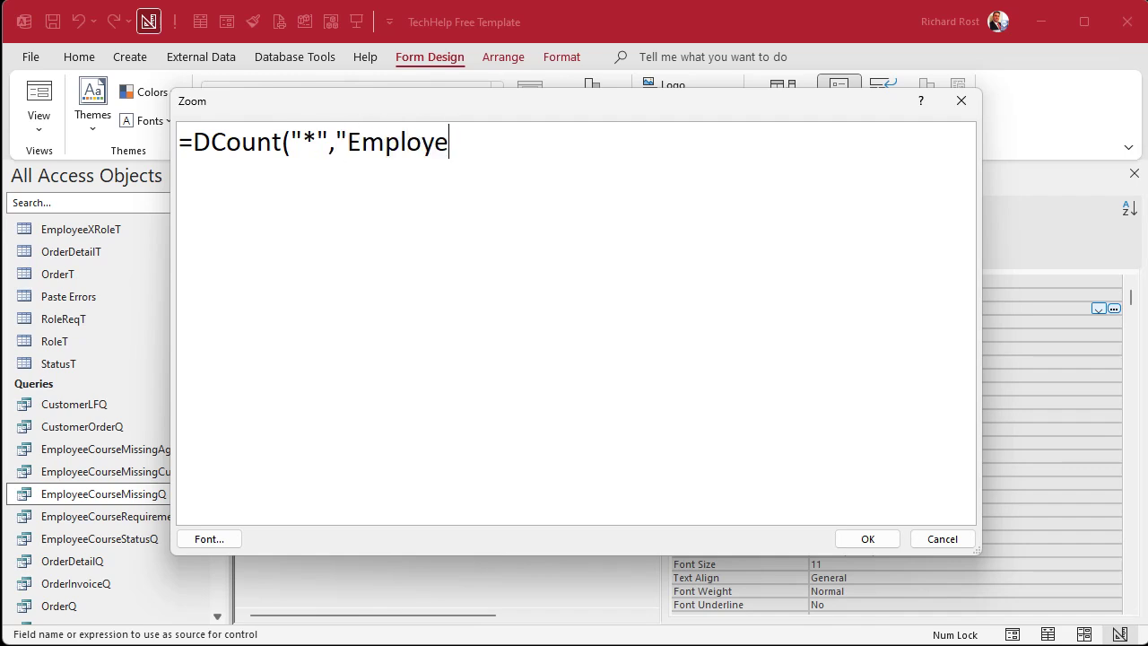
type("eCourseMissingAggQ\")")
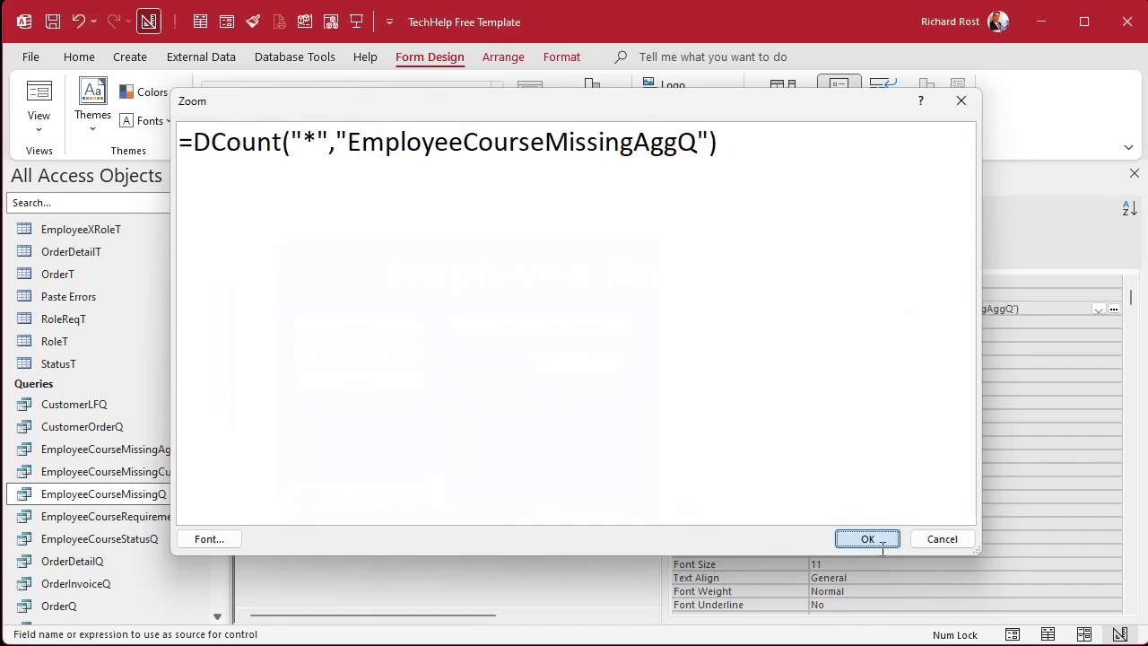
left_click(882, 539)
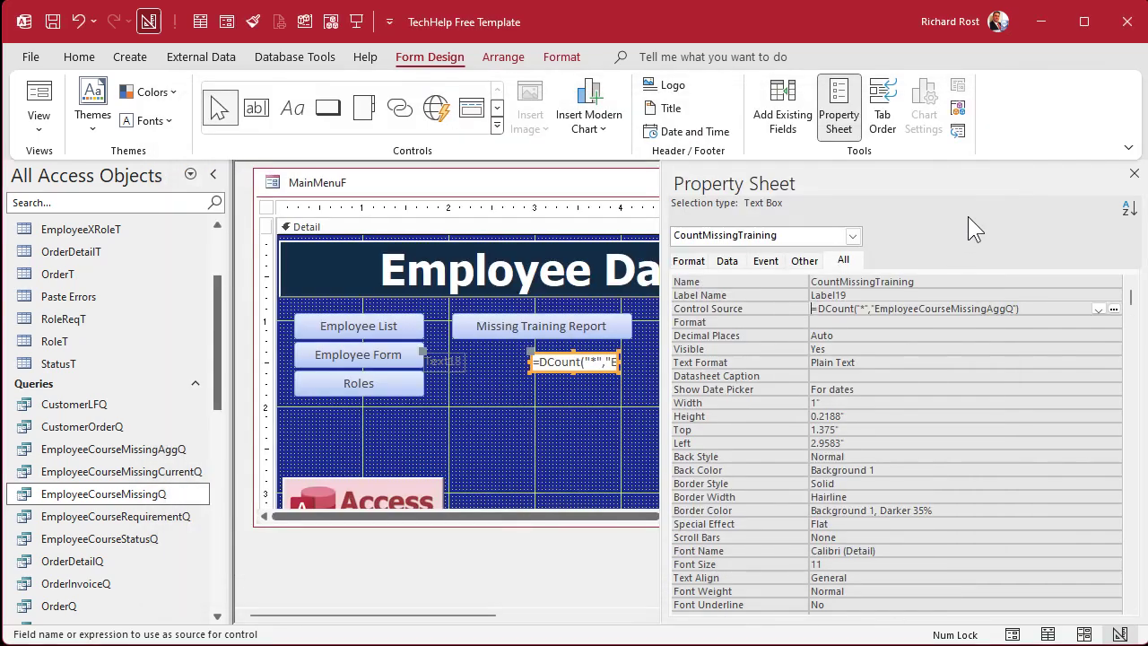
Close the form, reopen the main menu in Form View, and check the displayed count against the rows of EmployeeCourseMissingAggQ.
left_click(1135, 175)
left_click(876, 183)
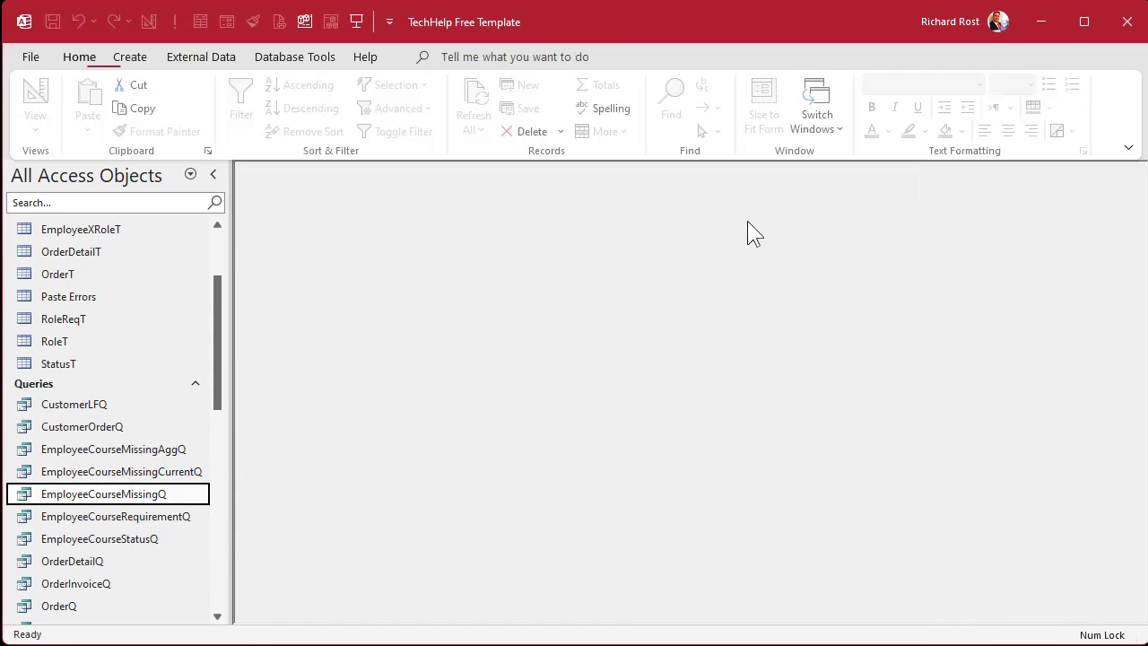
left_click(355, 23)
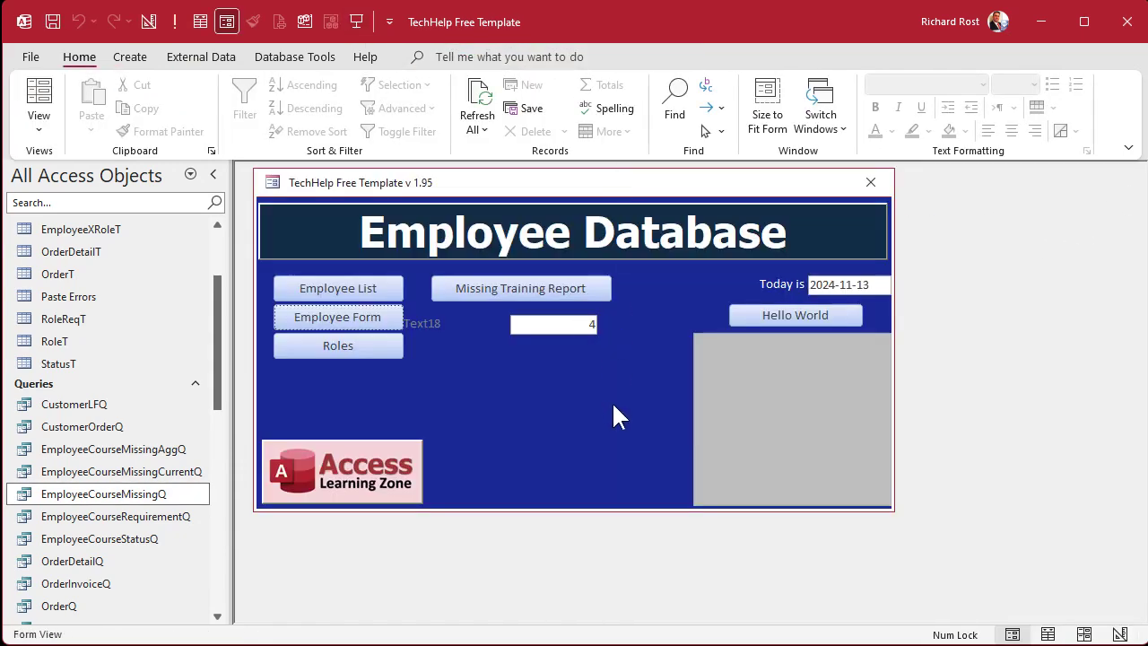
double_click(121, 448)
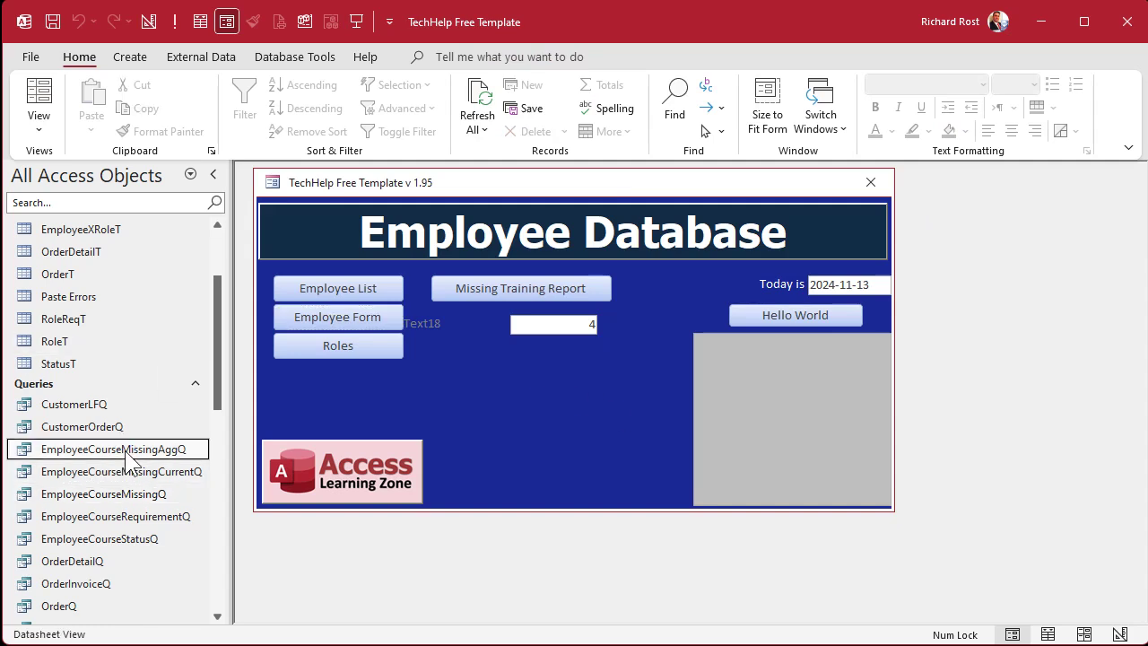
left_click_drag(353, 208, 375, 208)
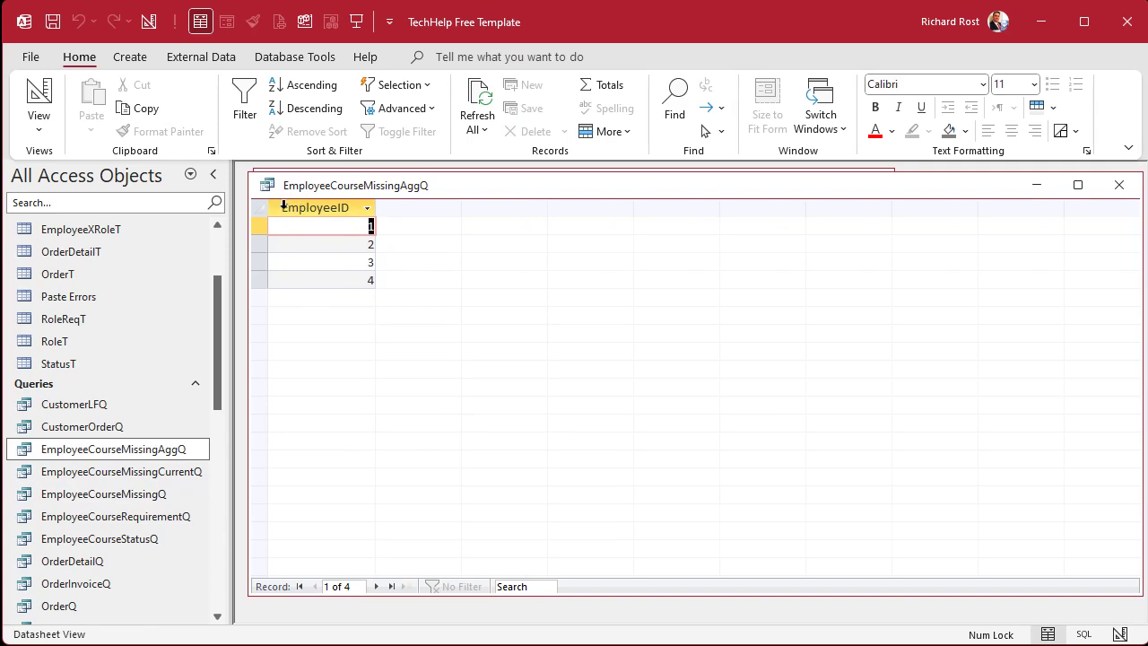
left_click(1118, 185)
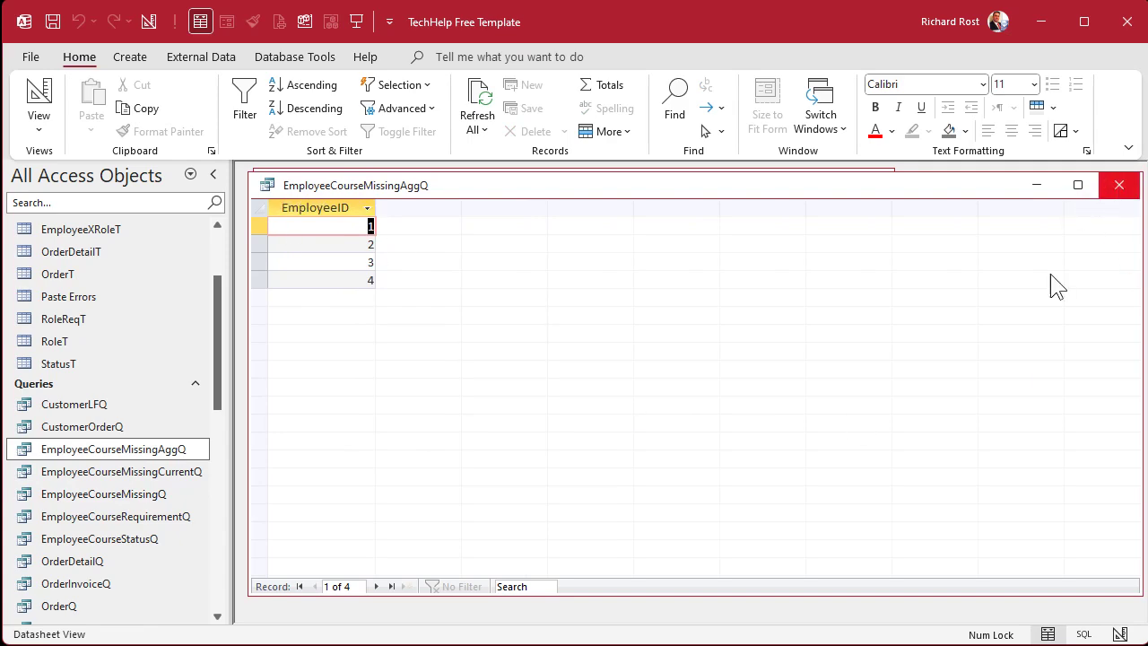
left_click(584, 414)
In the main menu form's Design View, change the text box's control source to =DCount("EmployeeID","EmployeeCourseMissingAggQ").
right_click(595, 379)
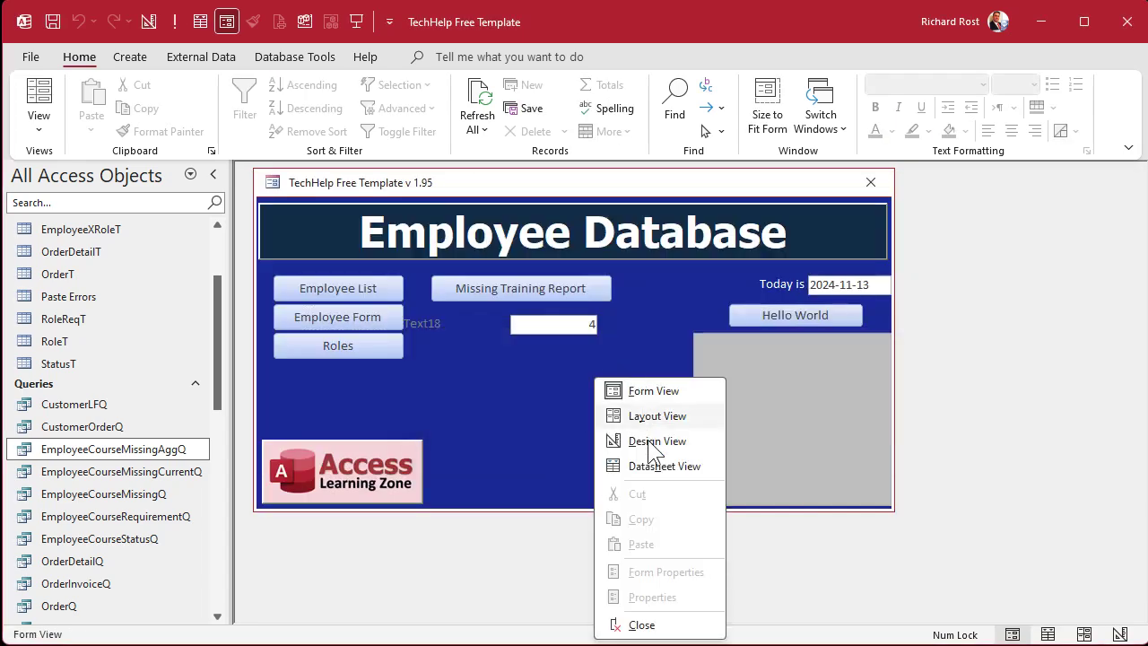
left_click(652, 441)
double_click(595, 363)
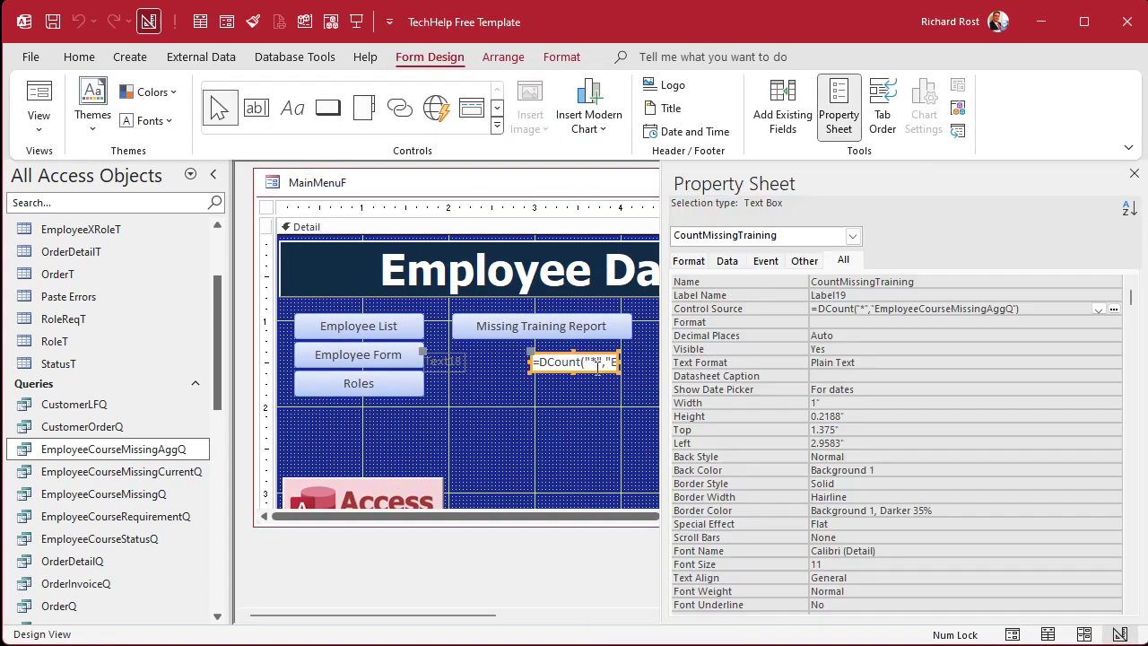
left_click(860, 309)
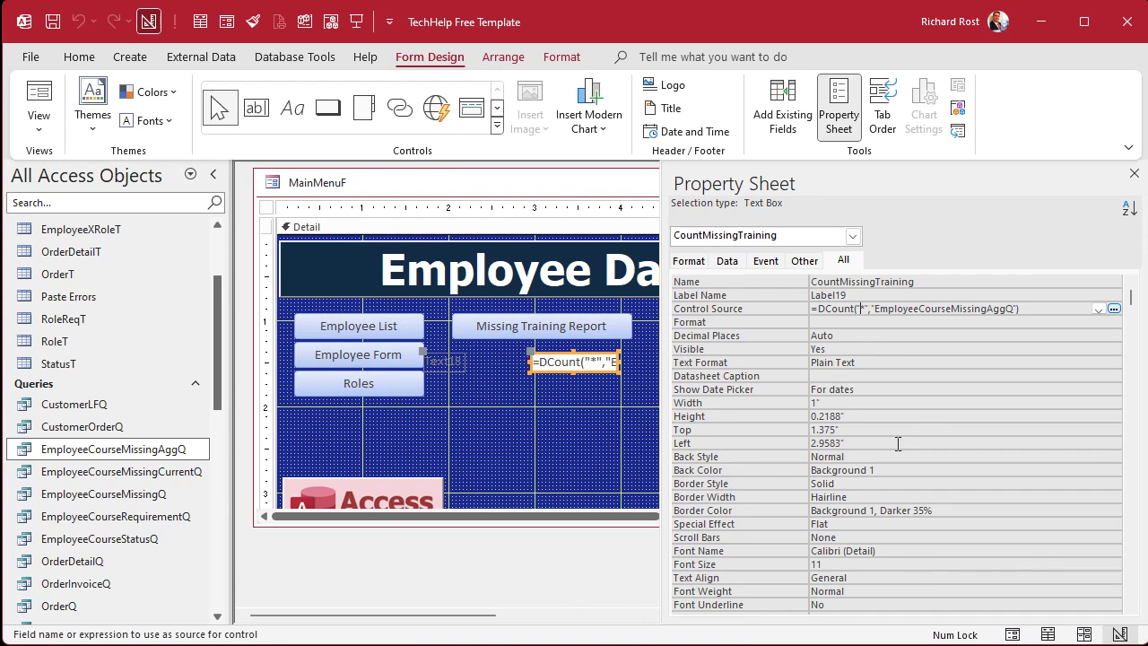
key("BackSpace")
type("Employee")
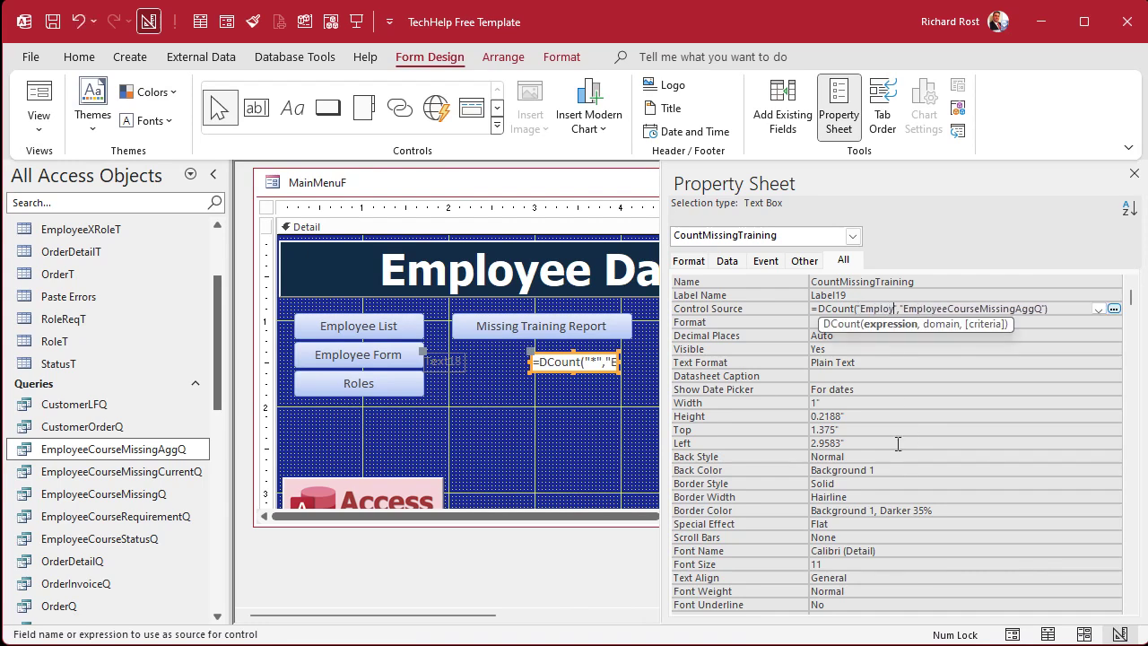
type("ID")
key("Return")
key("Return")
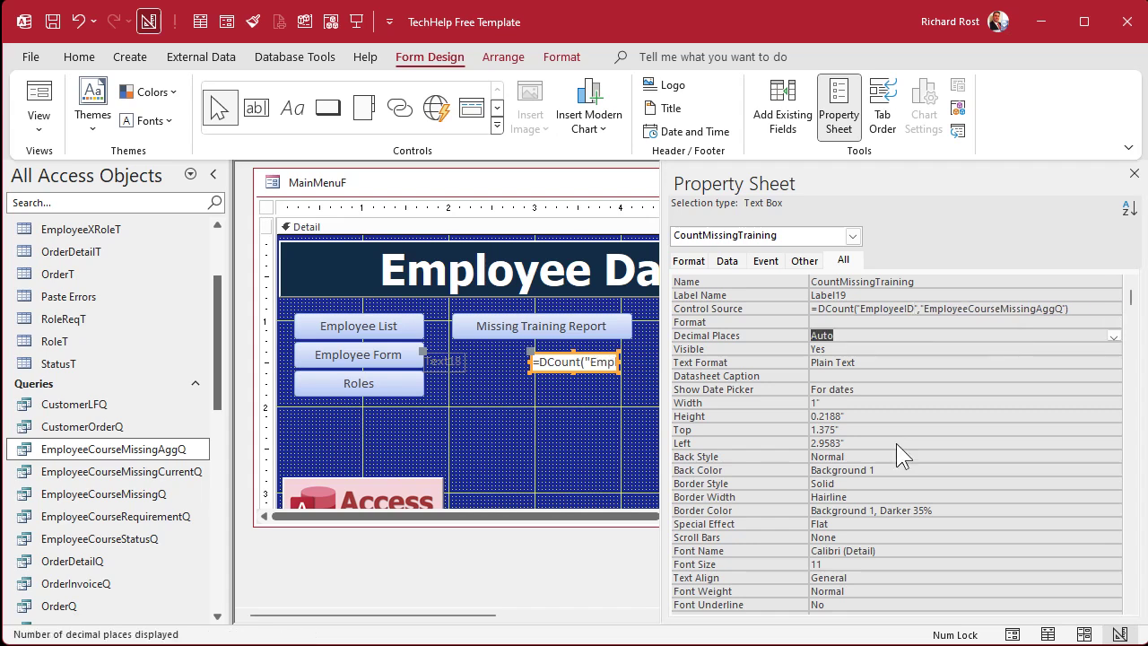
left_click(1134, 174)
Align the count text box with the right edge of the Missing Training Report button and fit its label beside it under the button.
left_click_drag(584, 362, 598, 355)
left_click(457, 354)
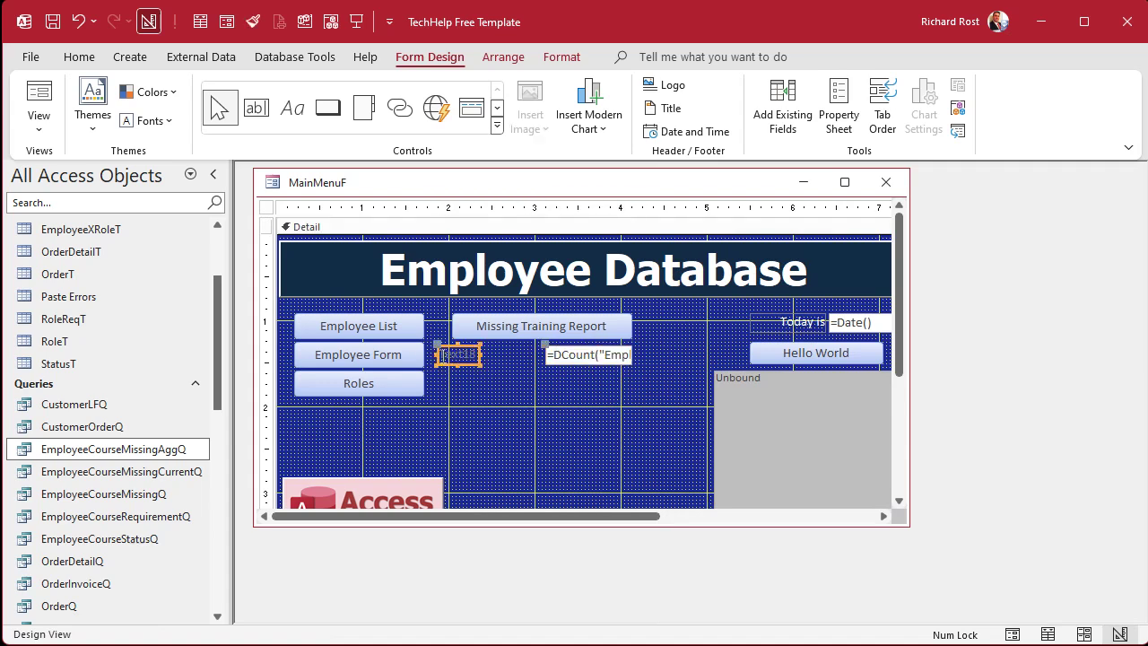
left_click(450, 352)
left_click_drag(481, 354, 545, 354)
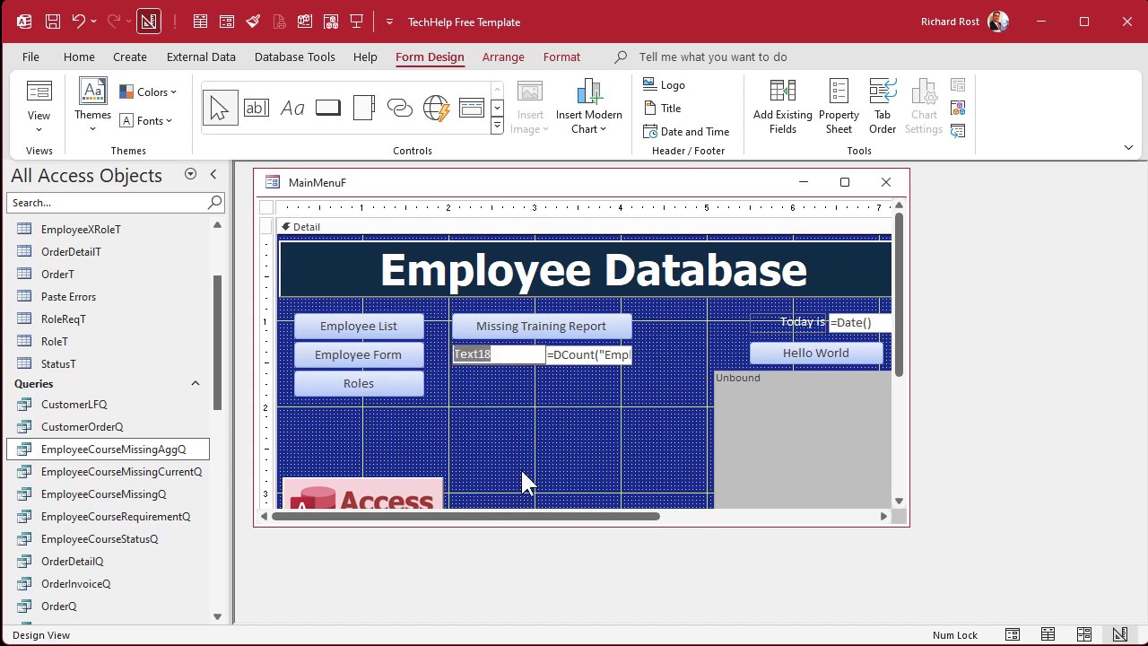
Caption the label "Missing Training:" and narrow the count text box from its left side to leave a gap after the label.
type("Missing Training:")
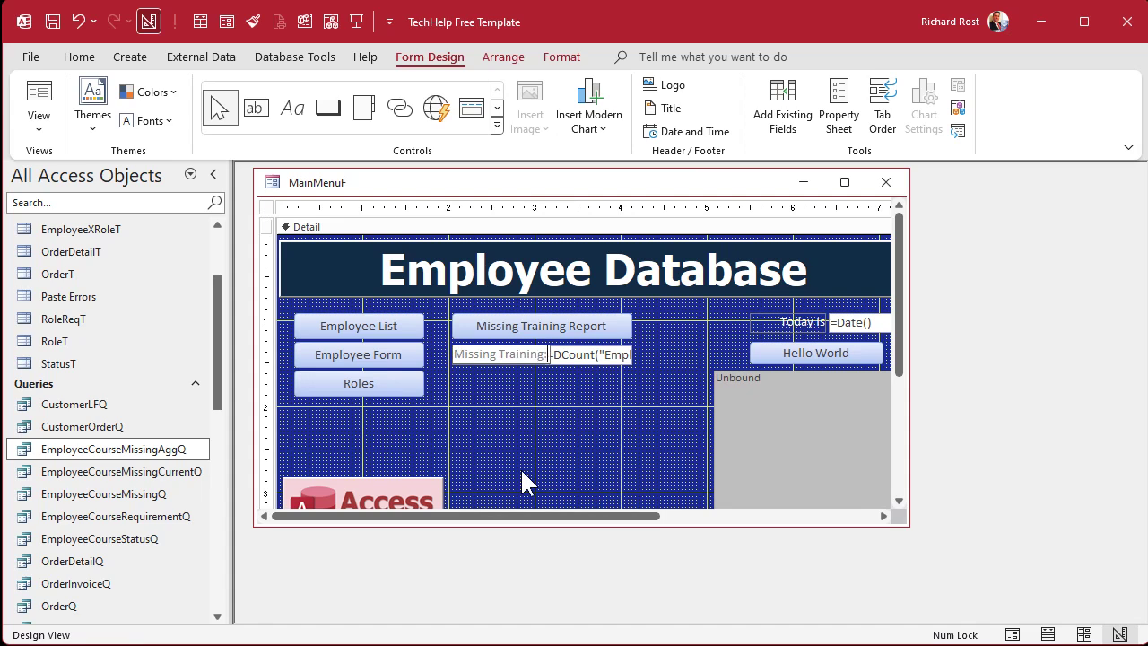
key("Return")
left_click(581, 356)
left_click_drag(545, 355, 556, 356)
left_click(547, 392)
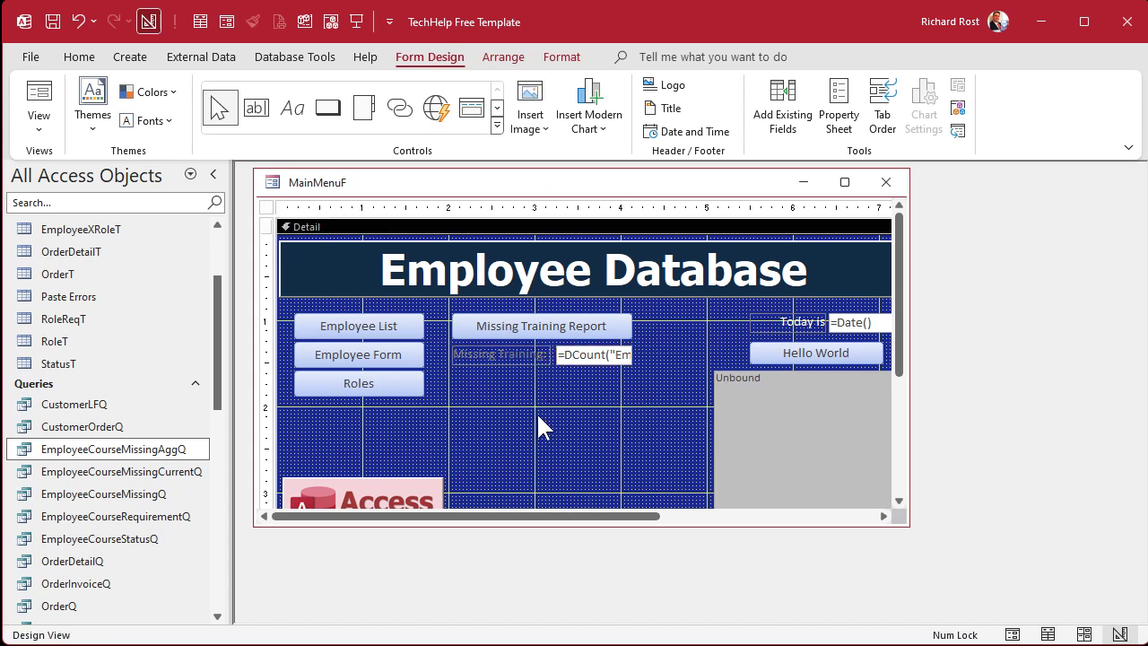
Make the outline and the fill of the count text box transparent.
left_click(610, 356)
left_click(562, 56)
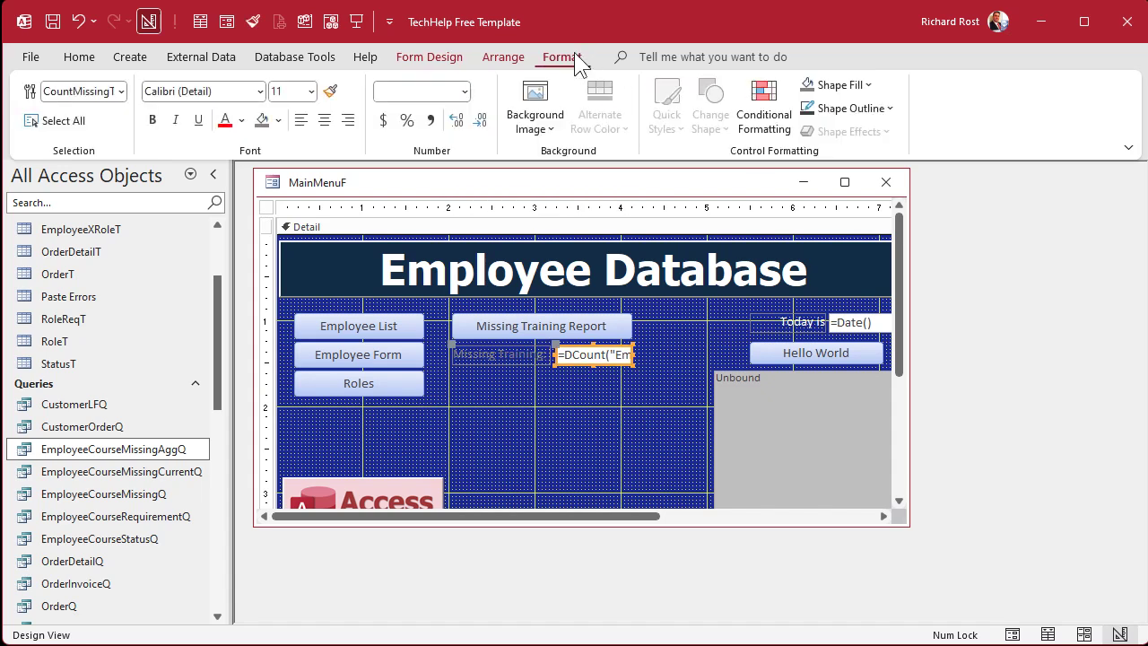
left_click(852, 108)
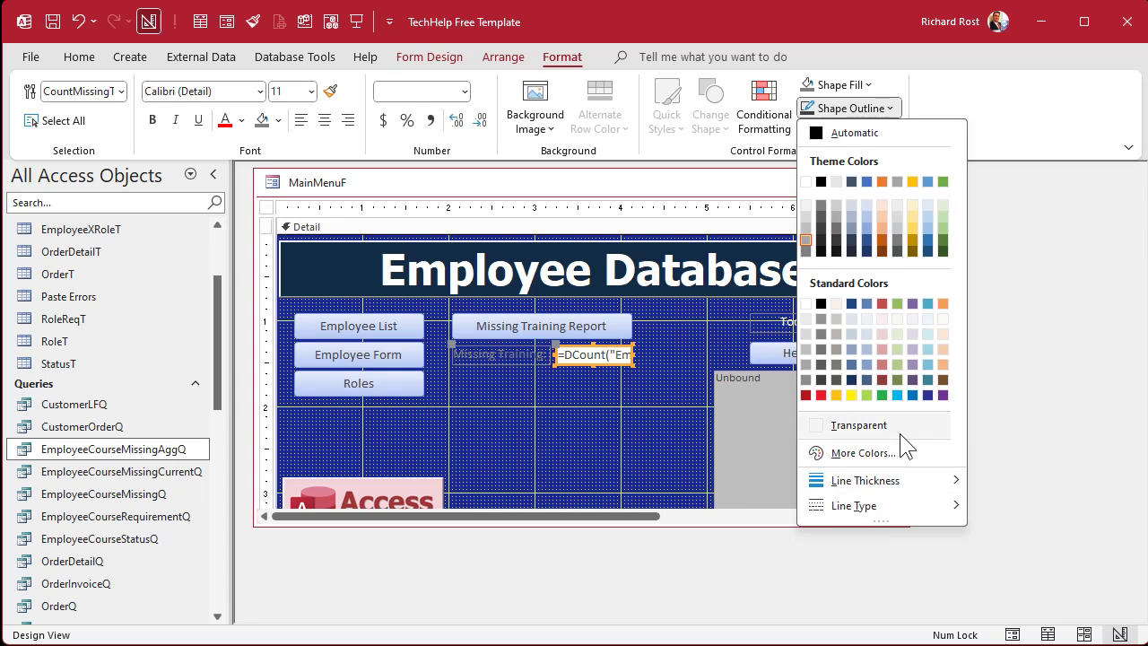
left_click(899, 428)
left_click(852, 84)
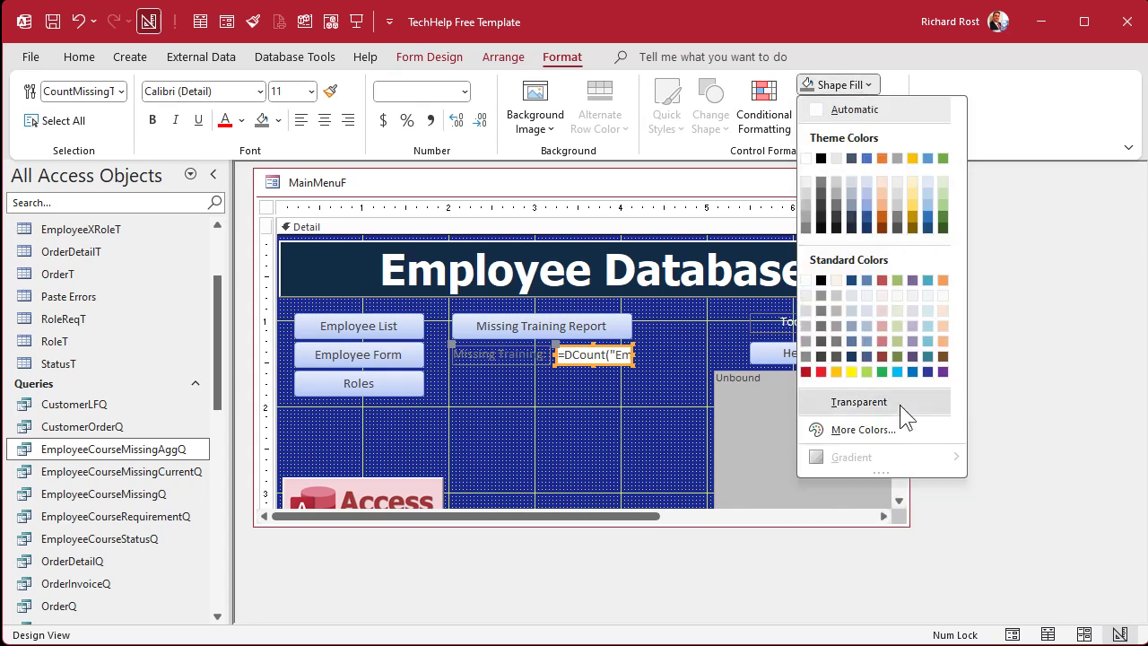
left_click(899, 405)
Set the font color of the Missing Training: label to a very light blue.
left_click(513, 370)
left_click(510, 354)
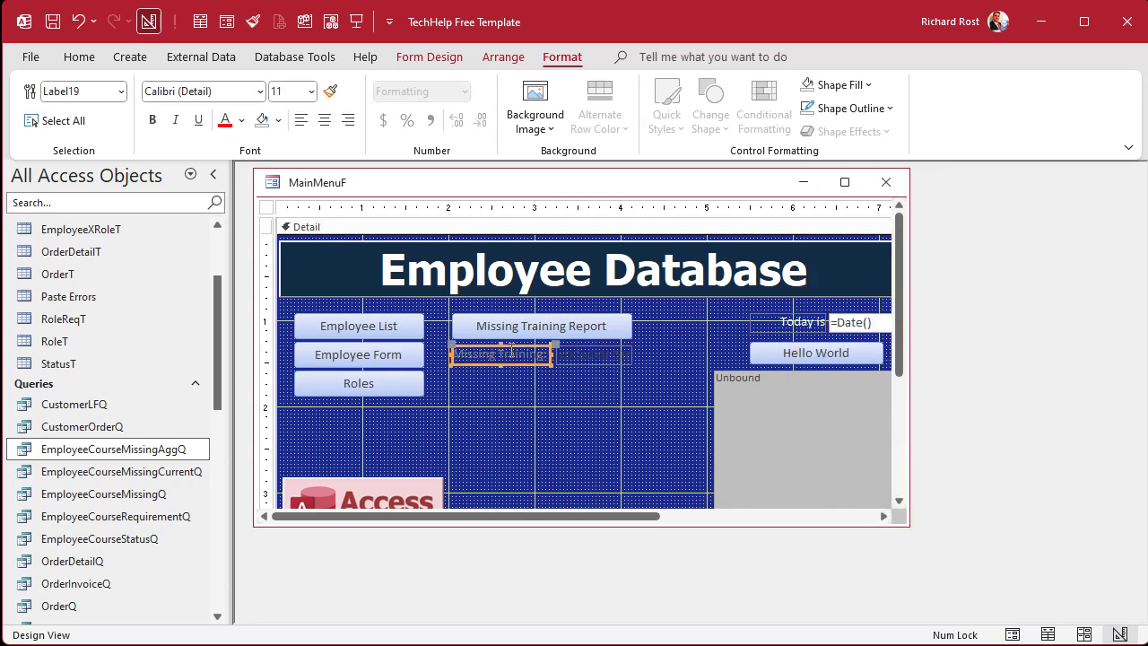
left_click(242, 120)
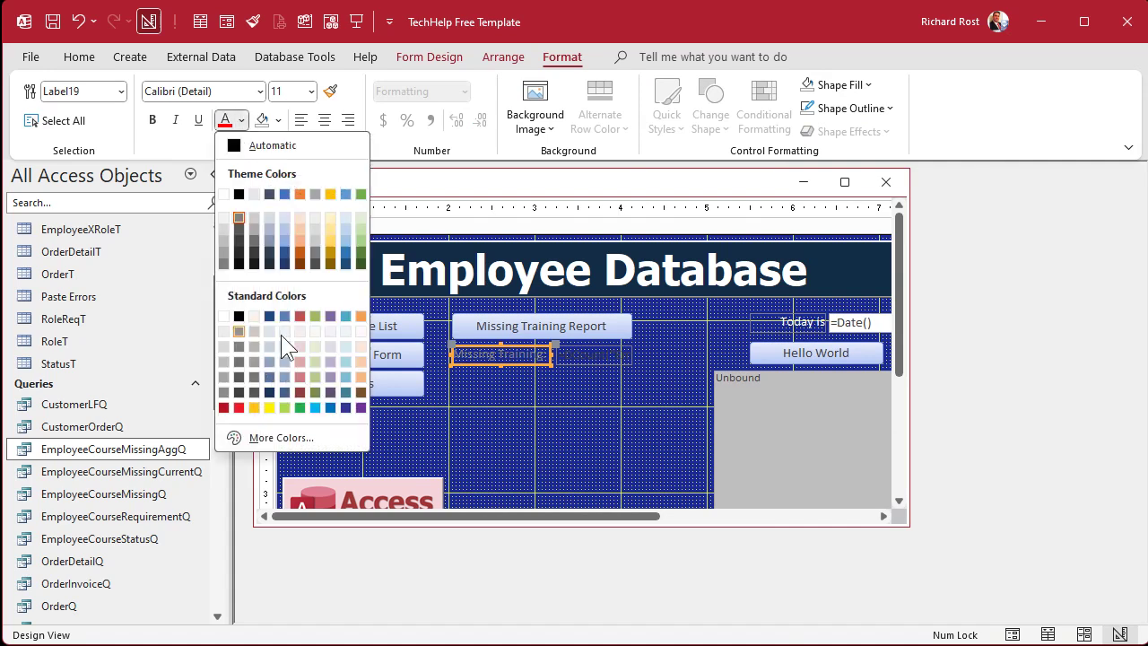
left_click(345, 343)
left_click(638, 395)
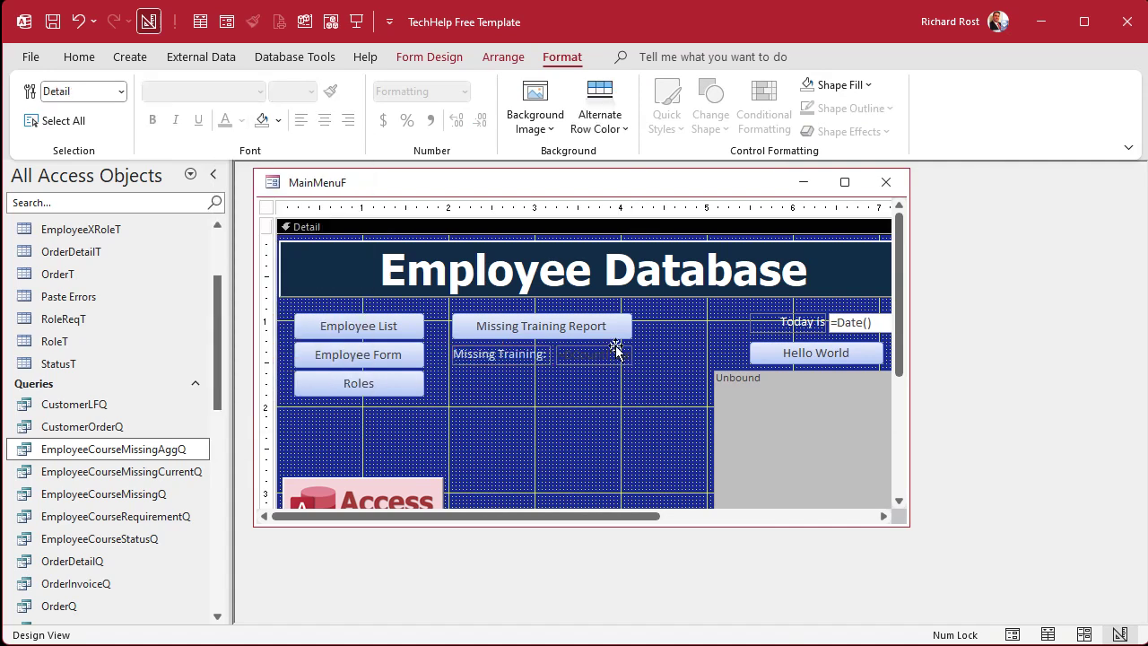
Set the count text box's font to the bright light blue standard color and make it bold.
left_click(614, 354)
left_click(241, 120)
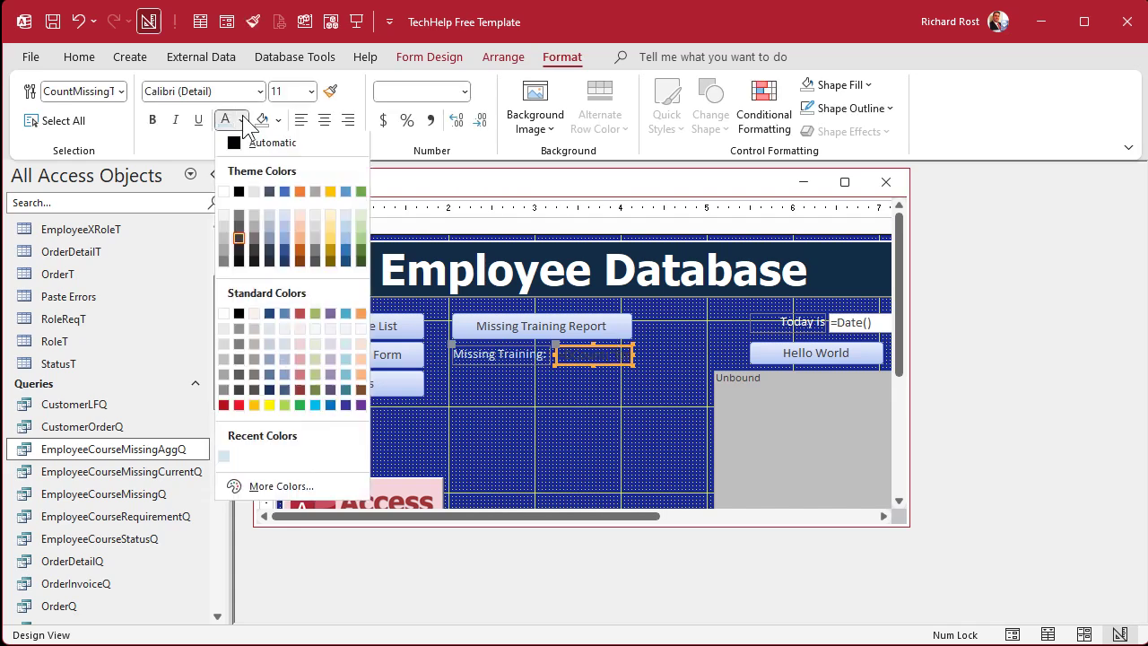
left_click(314, 407)
left_click(152, 120)
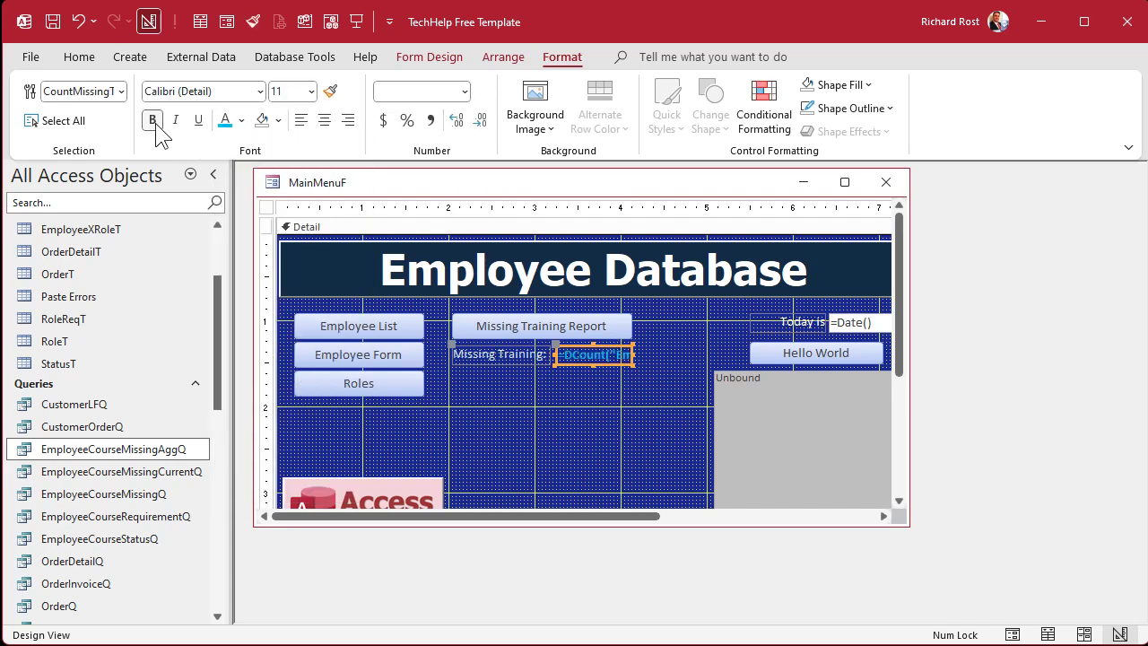
left_click(494, 418)
Right-align the Missing Training: label and left-align the count text box.
left_click(502, 354)
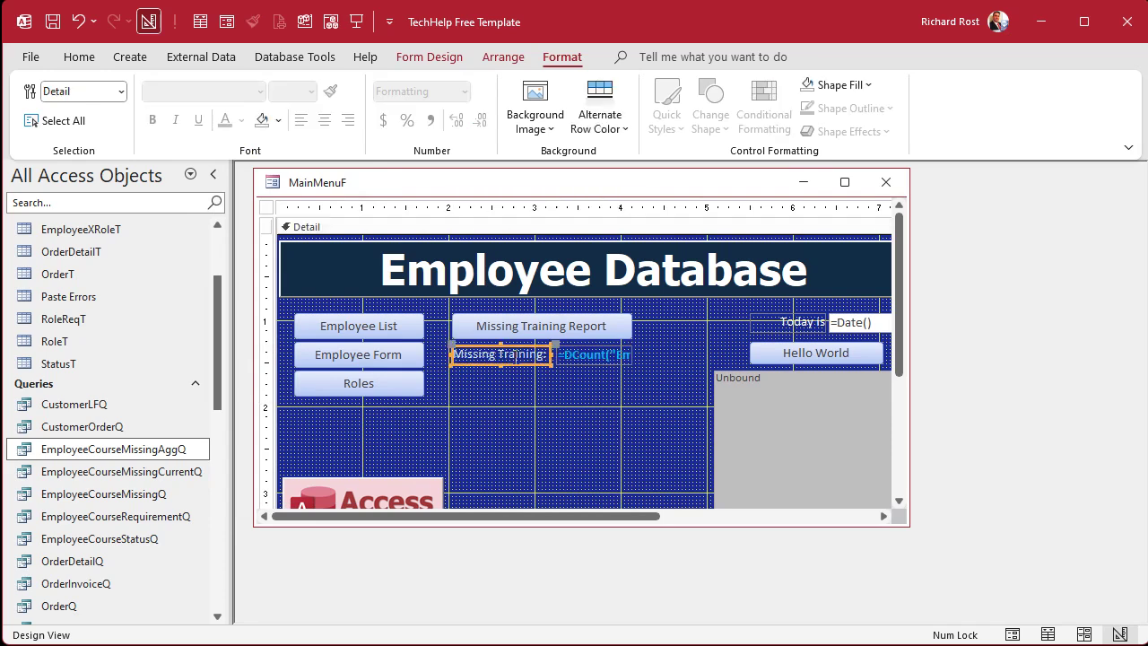
left_click(348, 120)
left_click(607, 399)
left_click(593, 355)
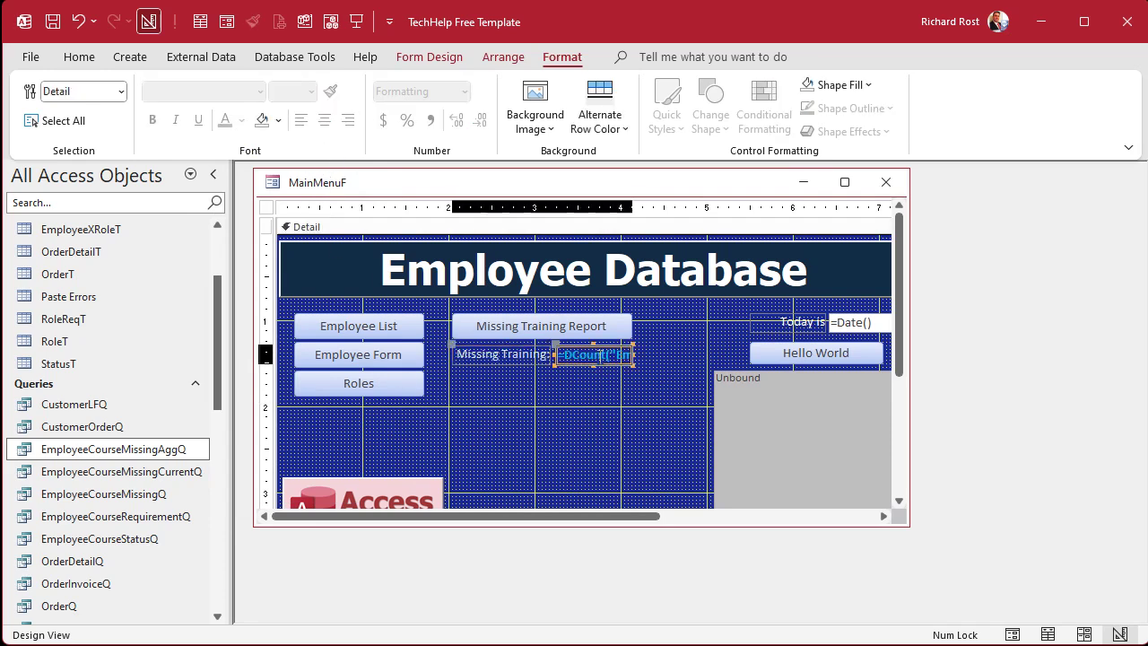
left_click(561, 451)
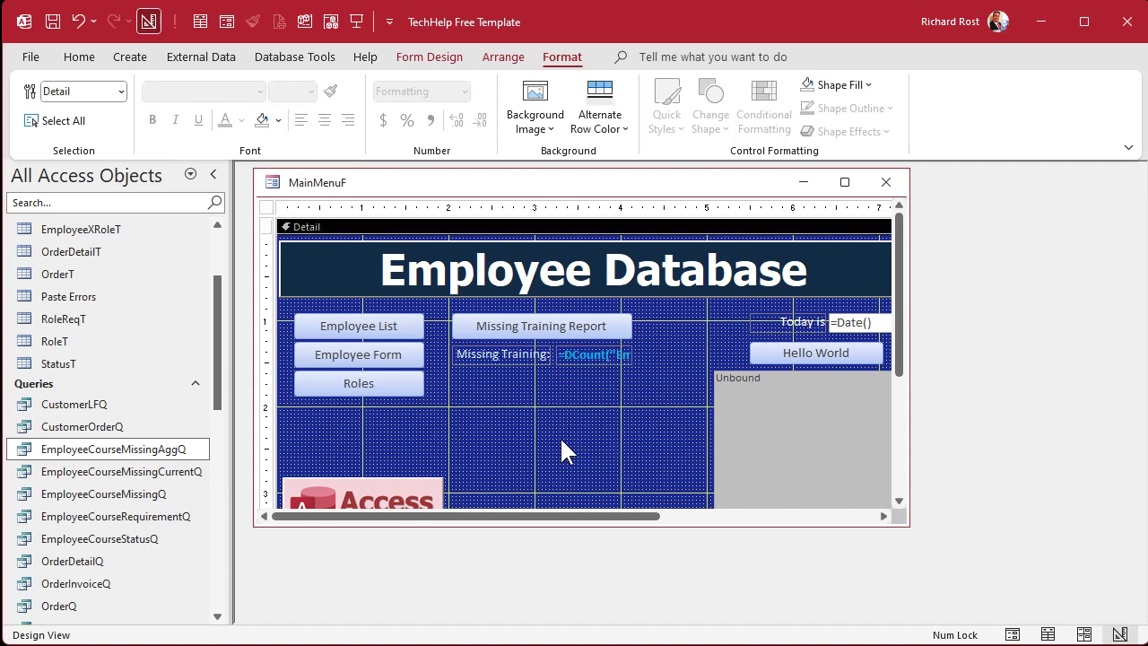
Close and reopen the main menu in Form View, and open the Missing Training Report to compare its employees with the count.
left_click(885, 182)
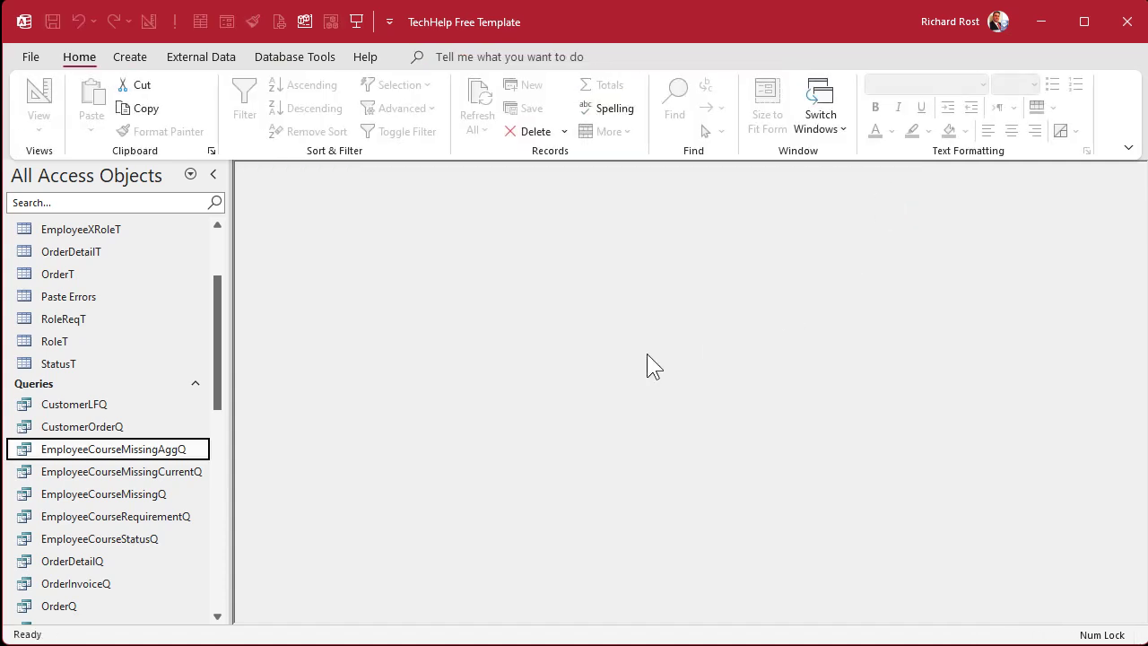
left_click(355, 23)
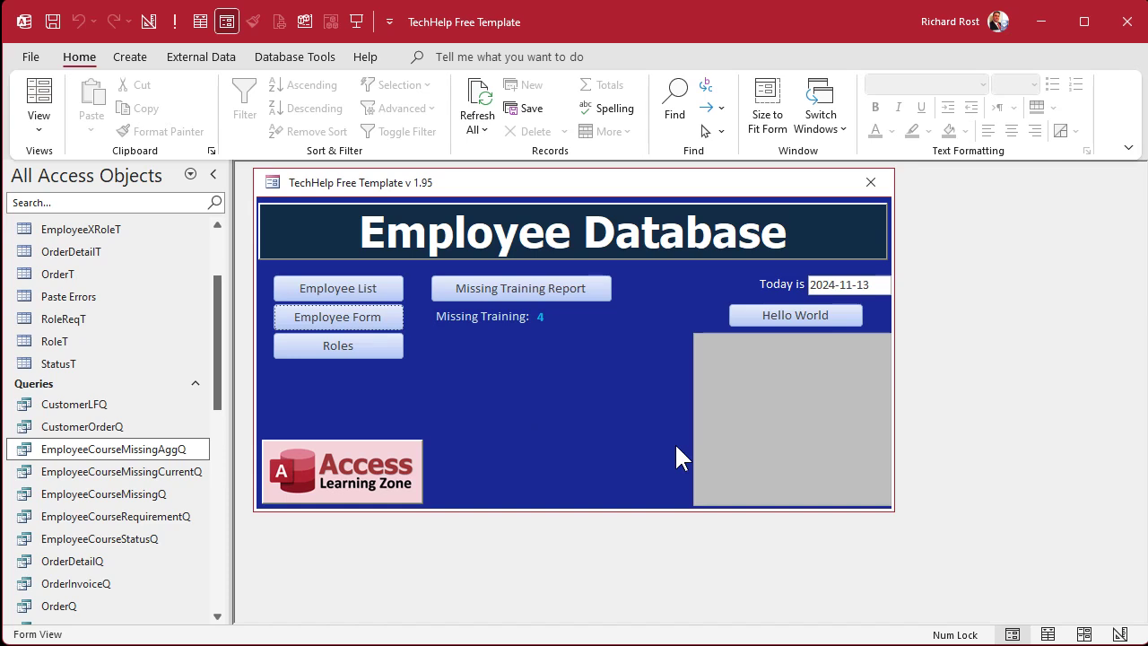
left_click(538, 296)
left_click(315, 257)
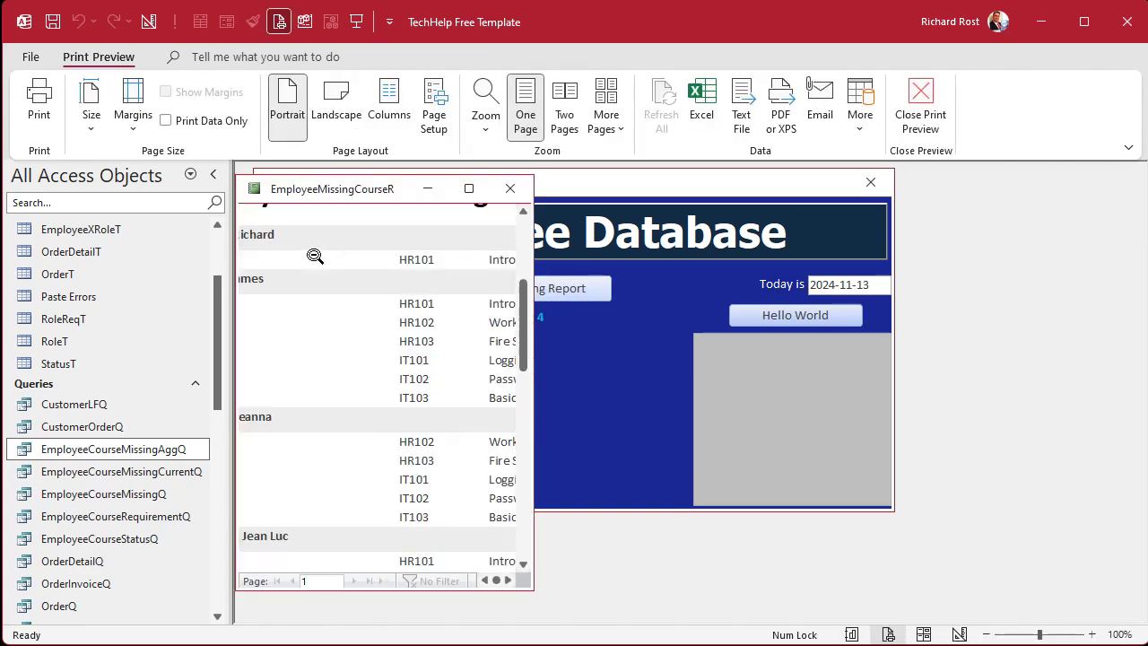
Close the report, narrow the count text box, center it with its label beneath the Missing Training Report button, and reopen the main menu.
left_click(314, 257)
left_click(511, 189)
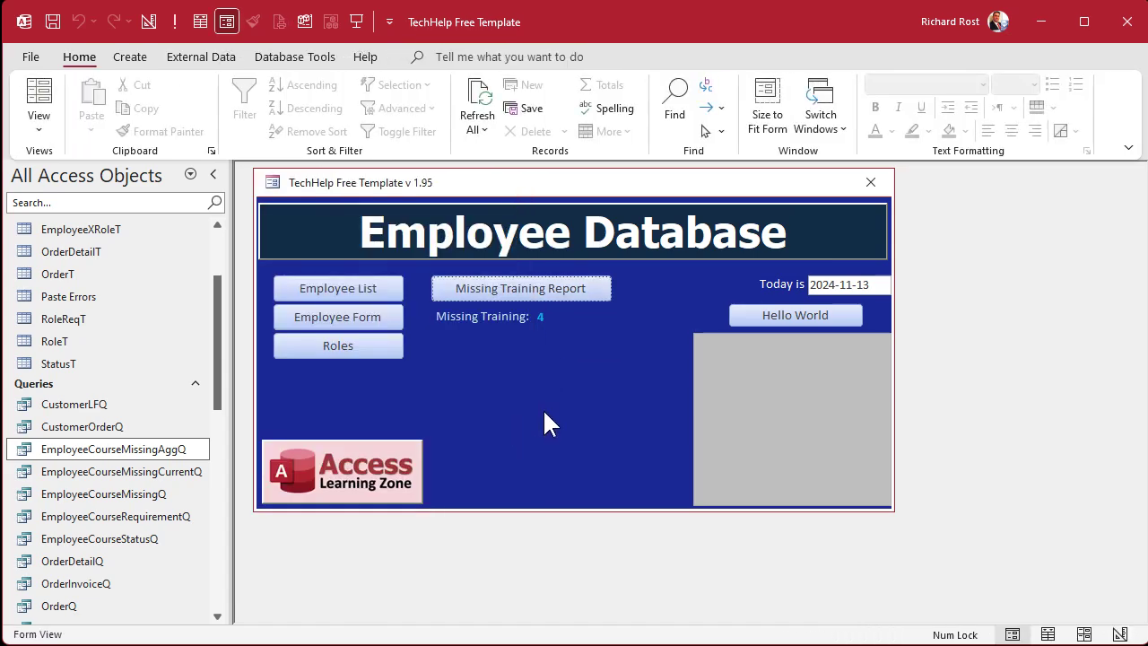
right_click(579, 385)
left_click(628, 443)
left_click(603, 351)
left_click_drag(632, 354, 589, 355)
left_click(566, 365)
left_click(592, 389)
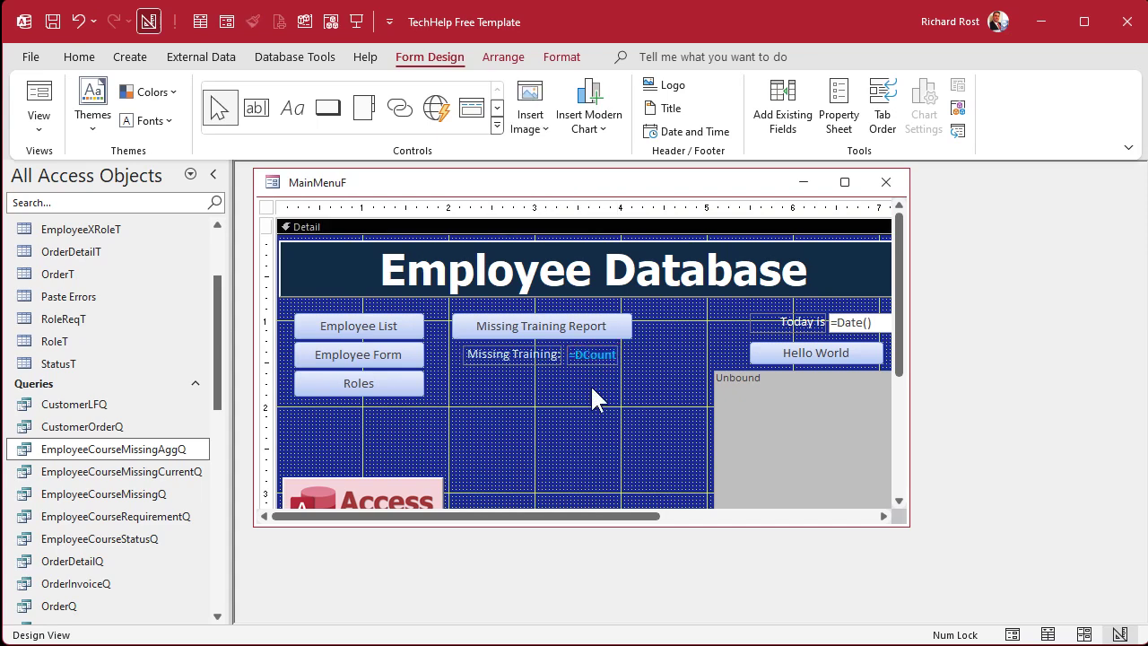
left_click(886, 182)
left_click(357, 21)
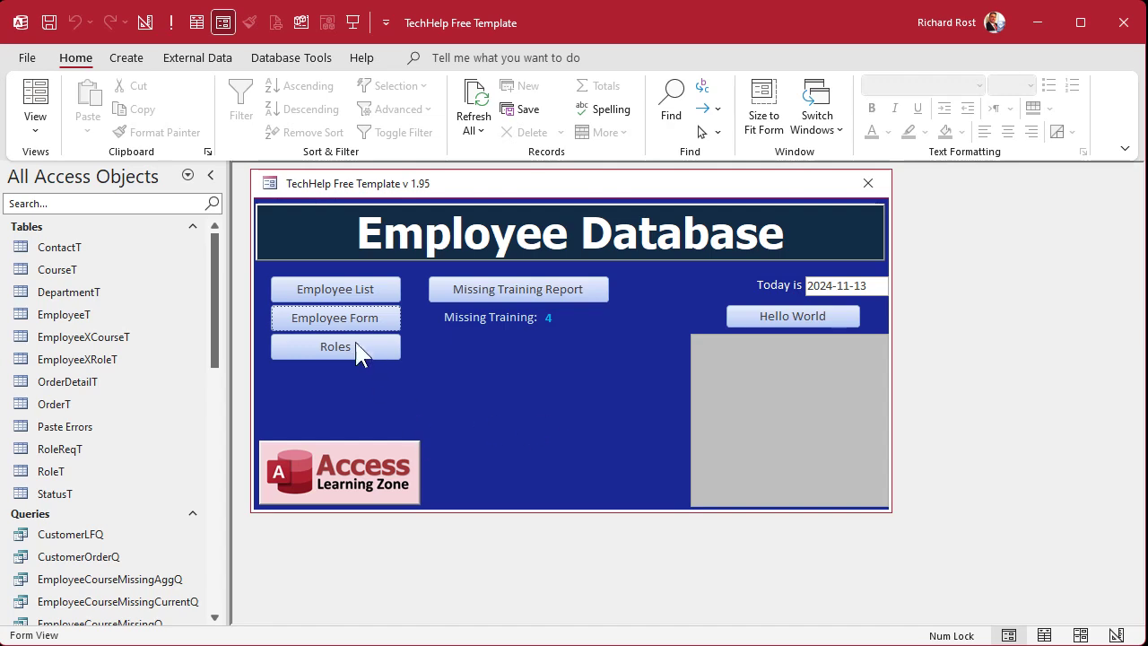
Open the fourth employee's record from the Employee List and set the AC102 course deadline to 2024-11-12.
left_click(344, 290)
double_click(340, 292)
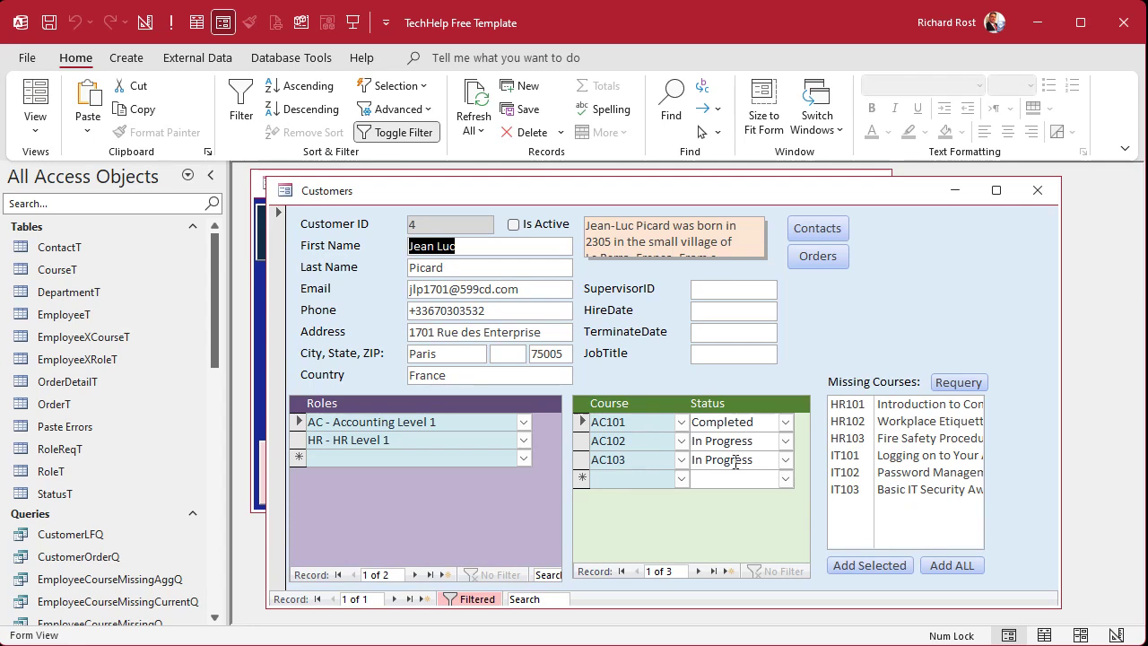
double_click(640, 441)
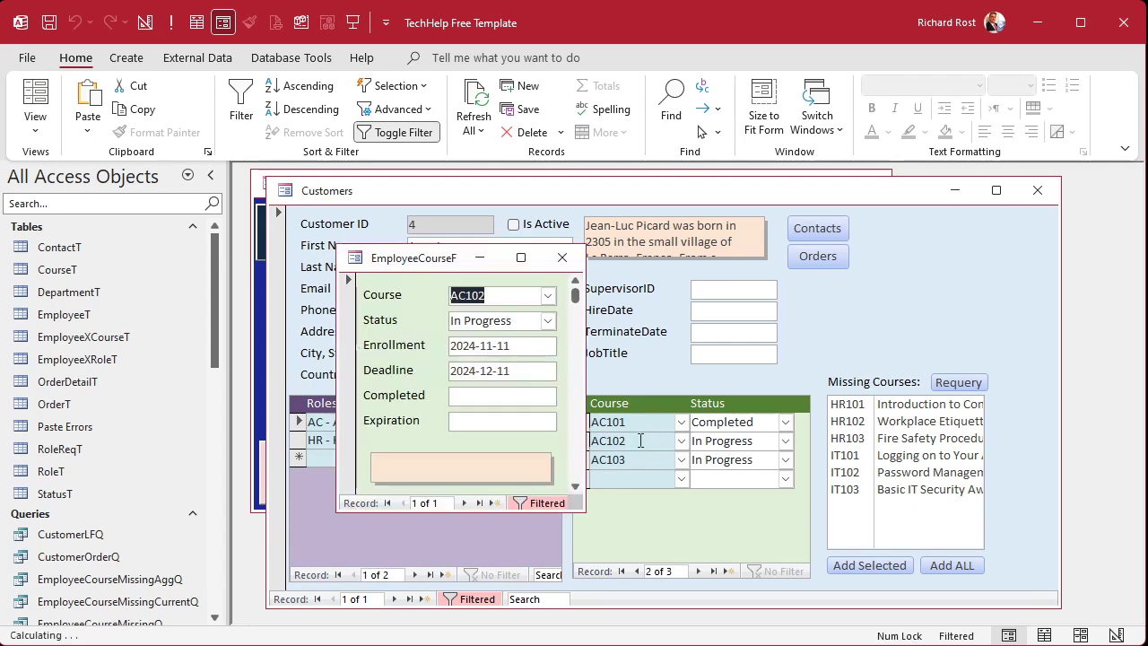
left_click(520, 373)
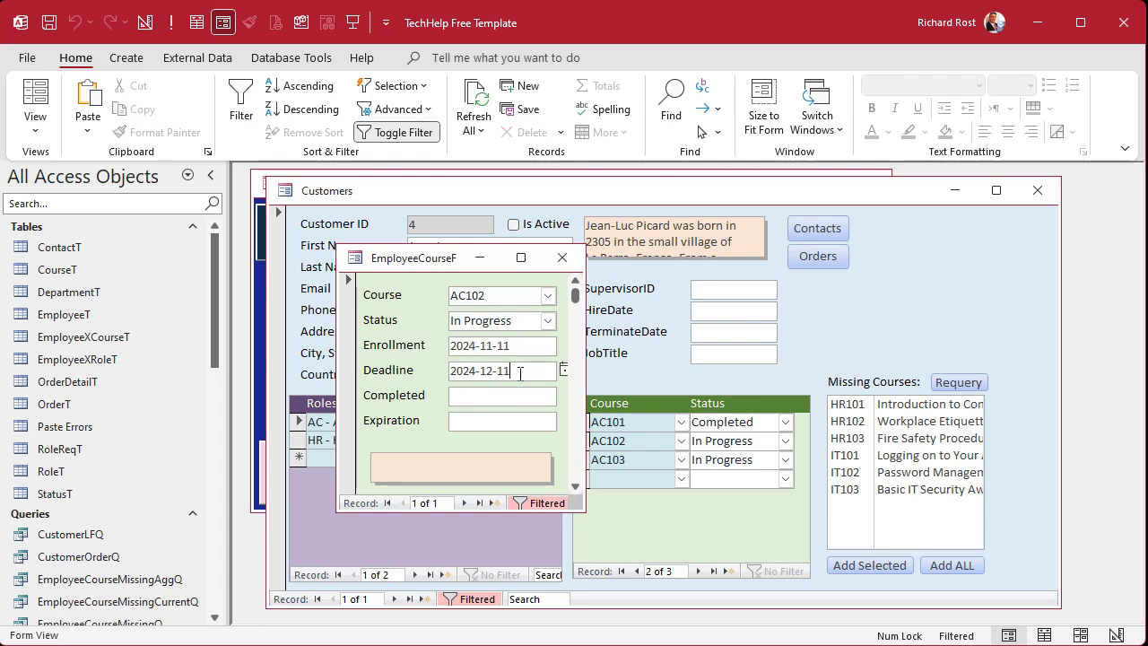
left_click_drag(479, 370, 513, 370)
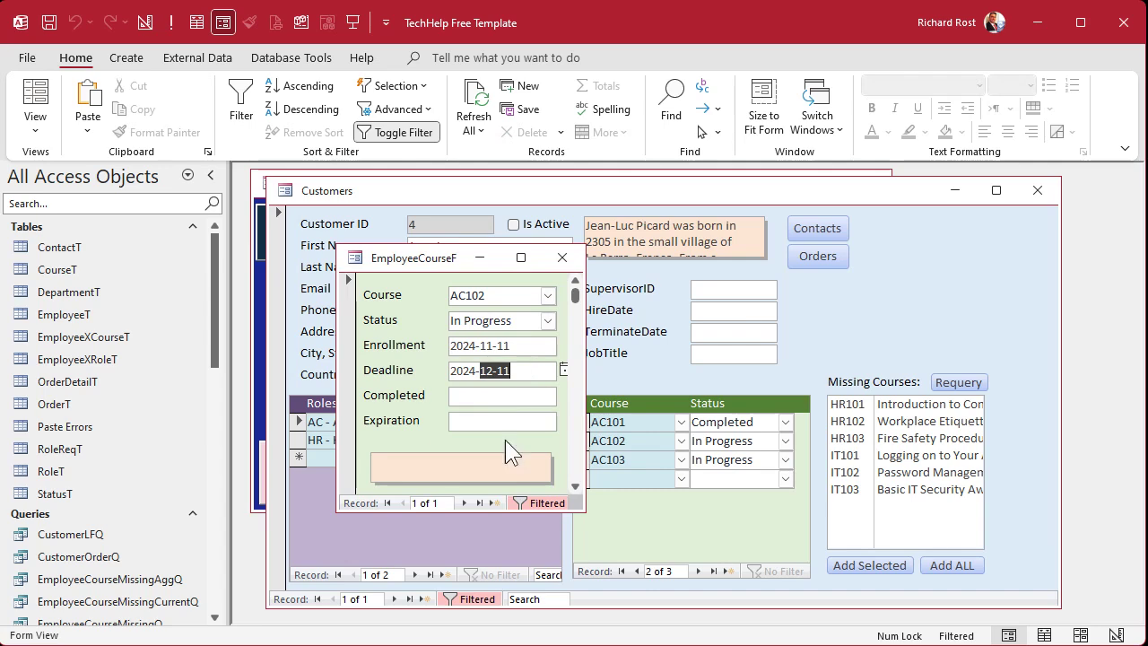
type("11-12")
key("Tab")
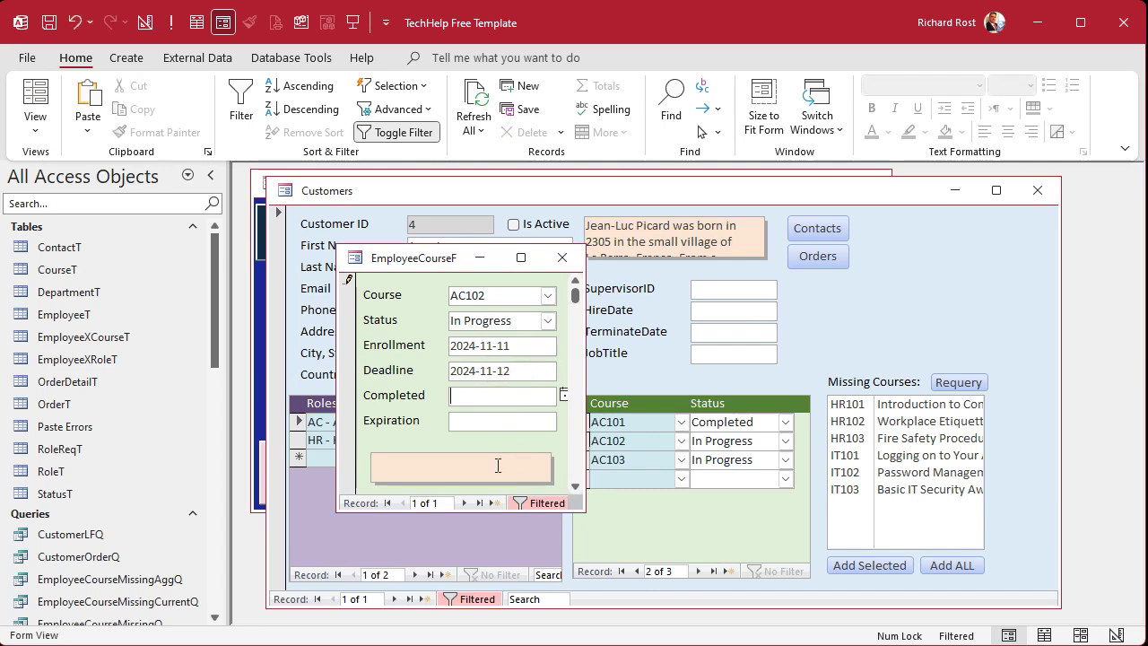
left_click(562, 257)
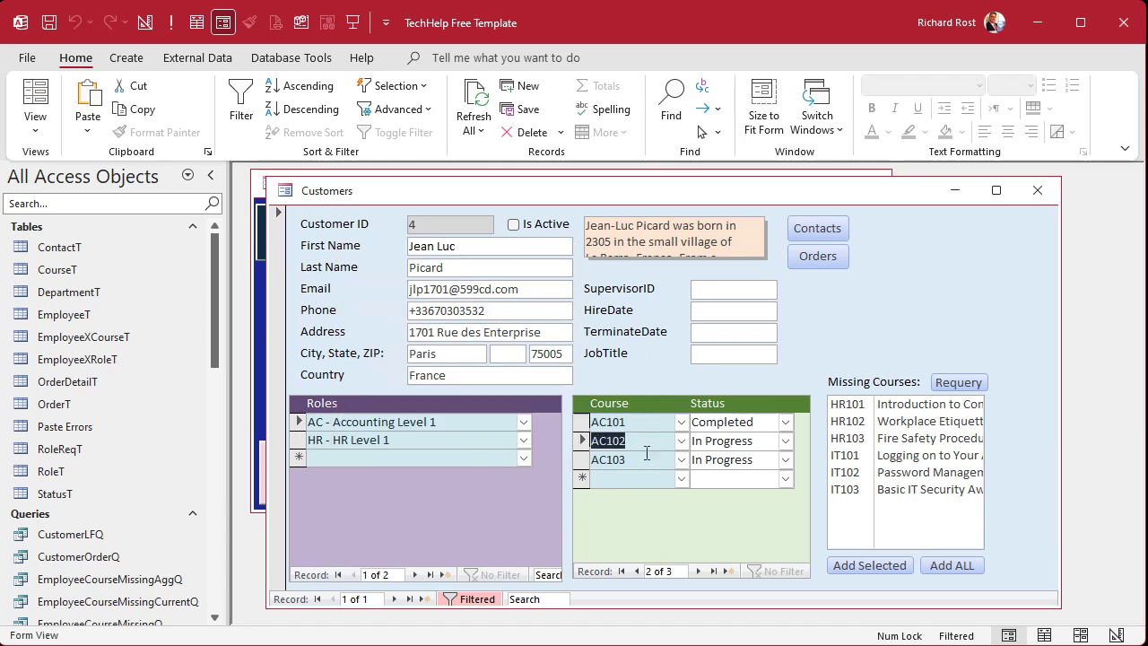
Move the same employee's AC103 course deadline to an earlier date in November 2024 and close the employee form.
double_click(646, 454)
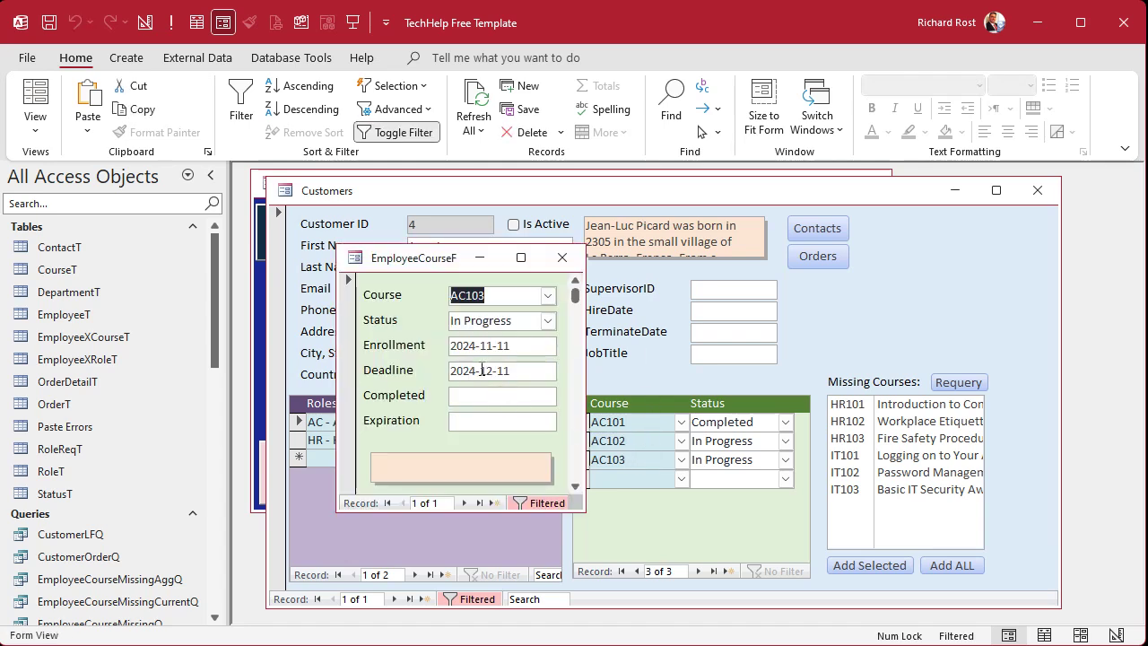
left_click_drag(481, 370, 534, 370)
type("11-")
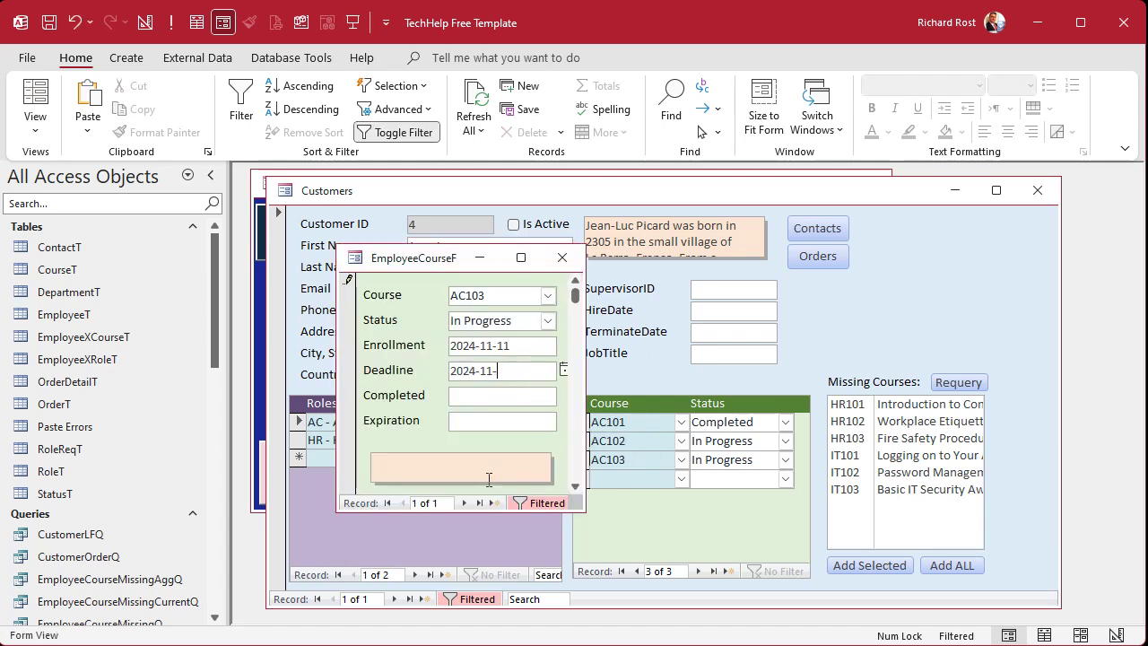
key("Tab")
left_click(562, 258)
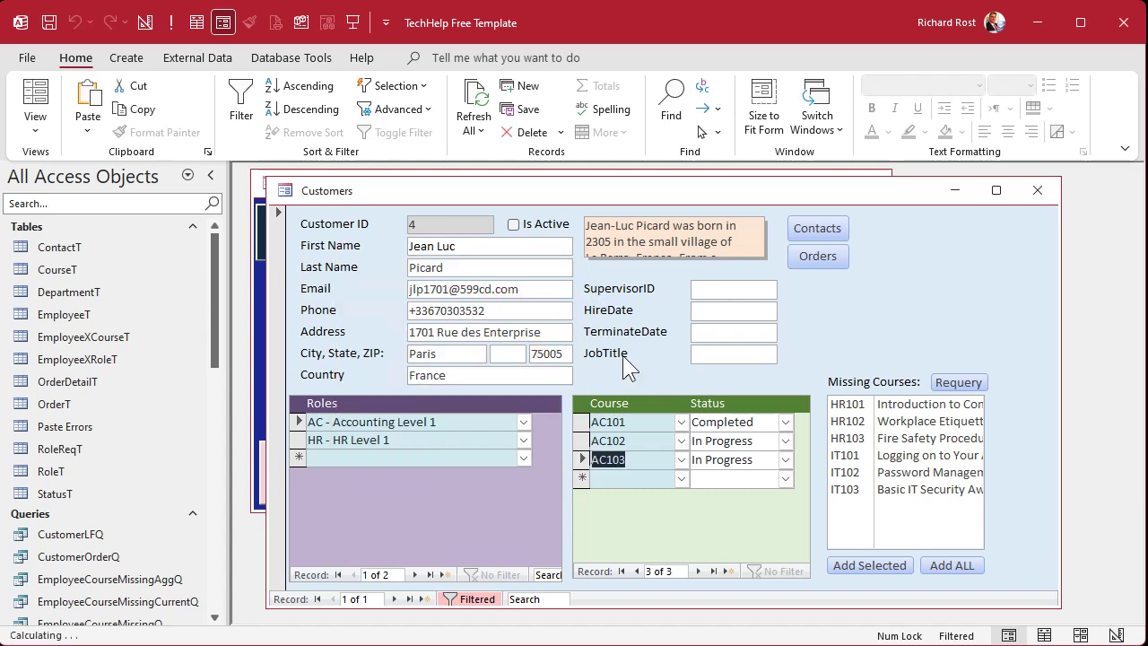
left_click(636, 480)
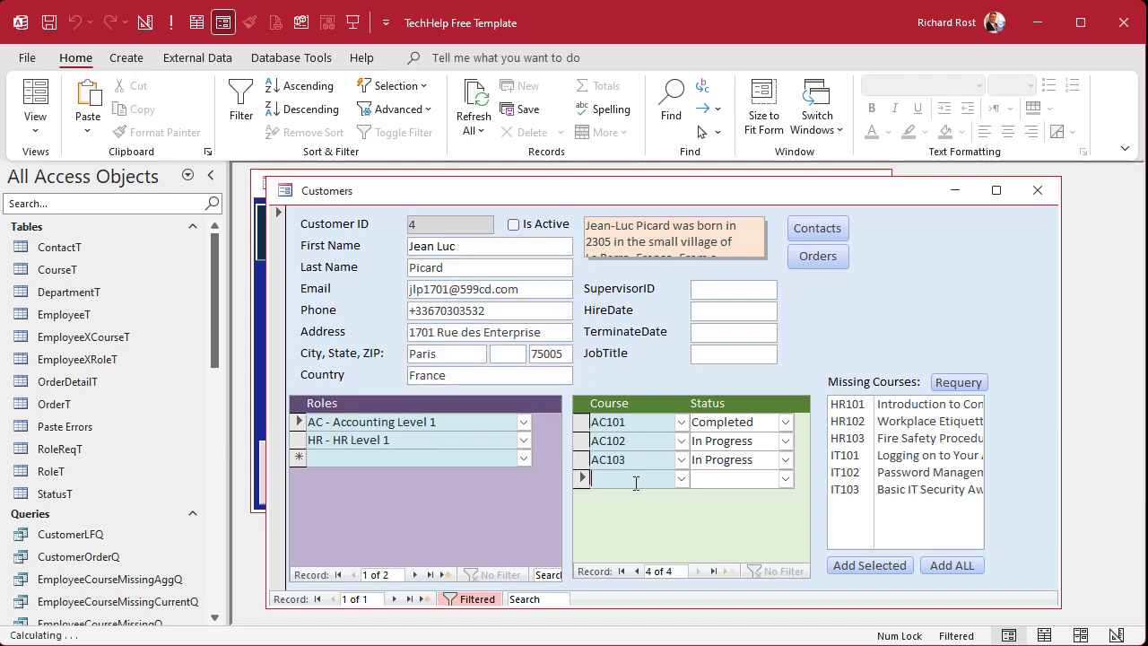
left_click(1036, 190)
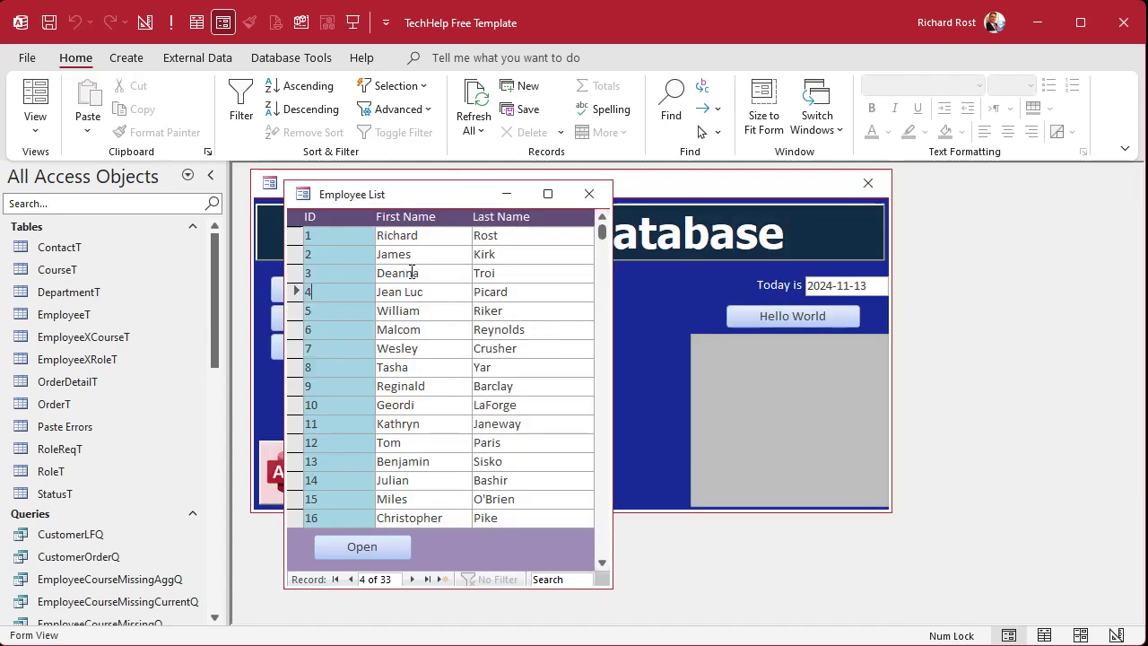
Set the first employee's IT103 course deadline to 2024-11-11 and close the employee form and list.
double_click(339, 237)
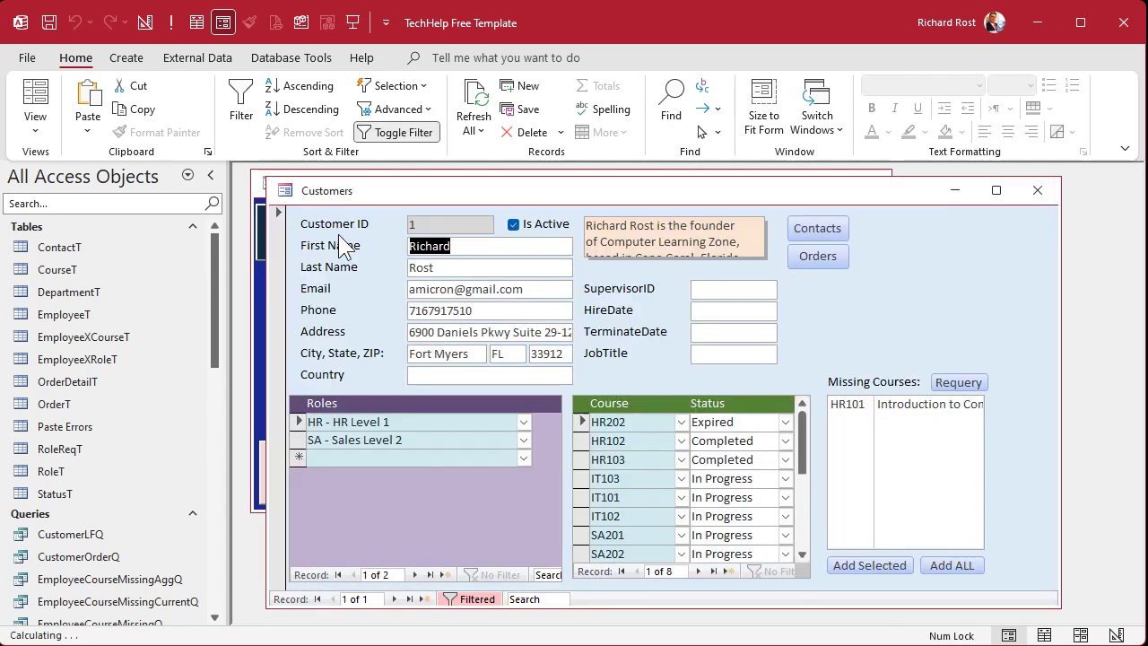
double_click(646, 481)
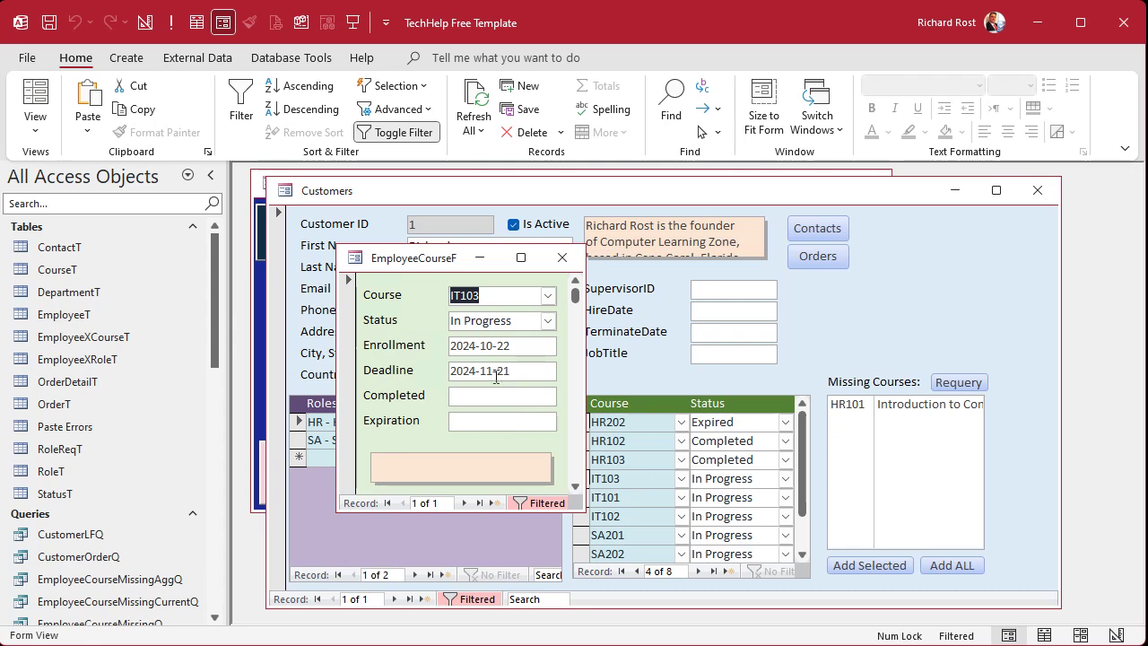
left_click(508, 371)
key("BackSpace")
key("BackSpace")
type("11")
key("Tab")
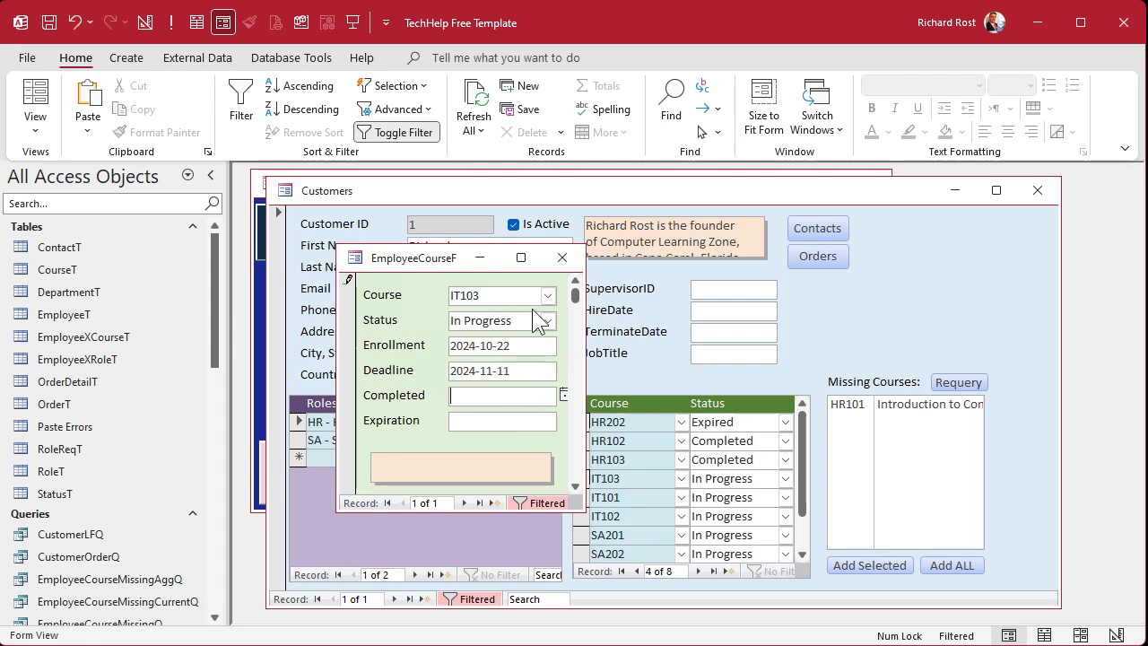
left_click(562, 257)
left_click(1018, 190)
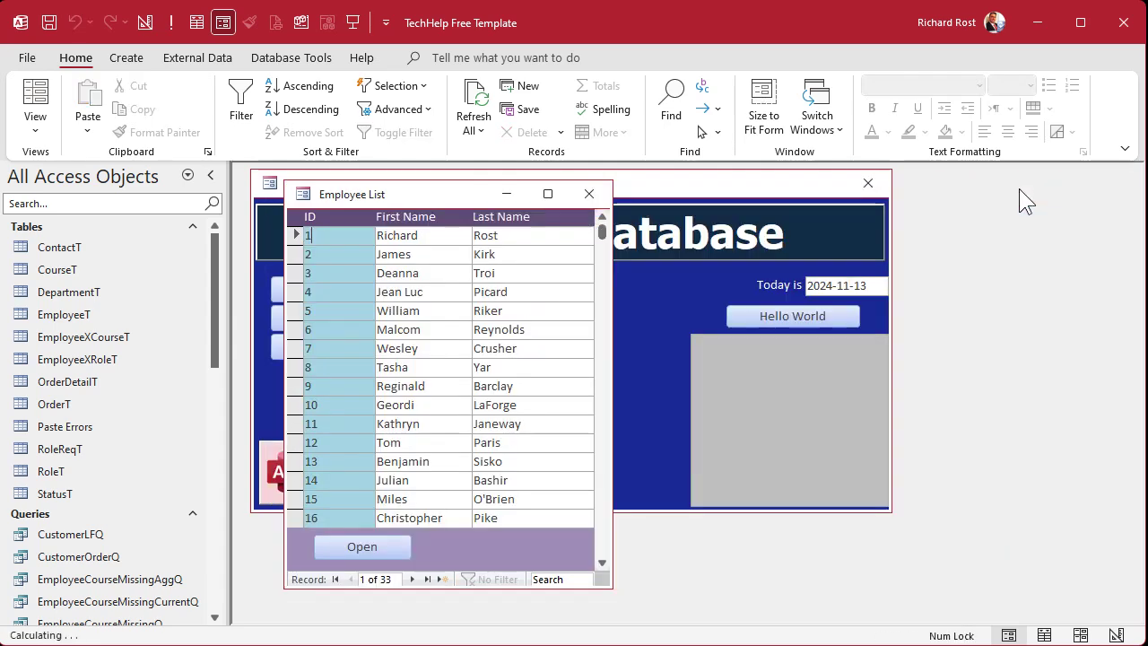
left_click(589, 194)
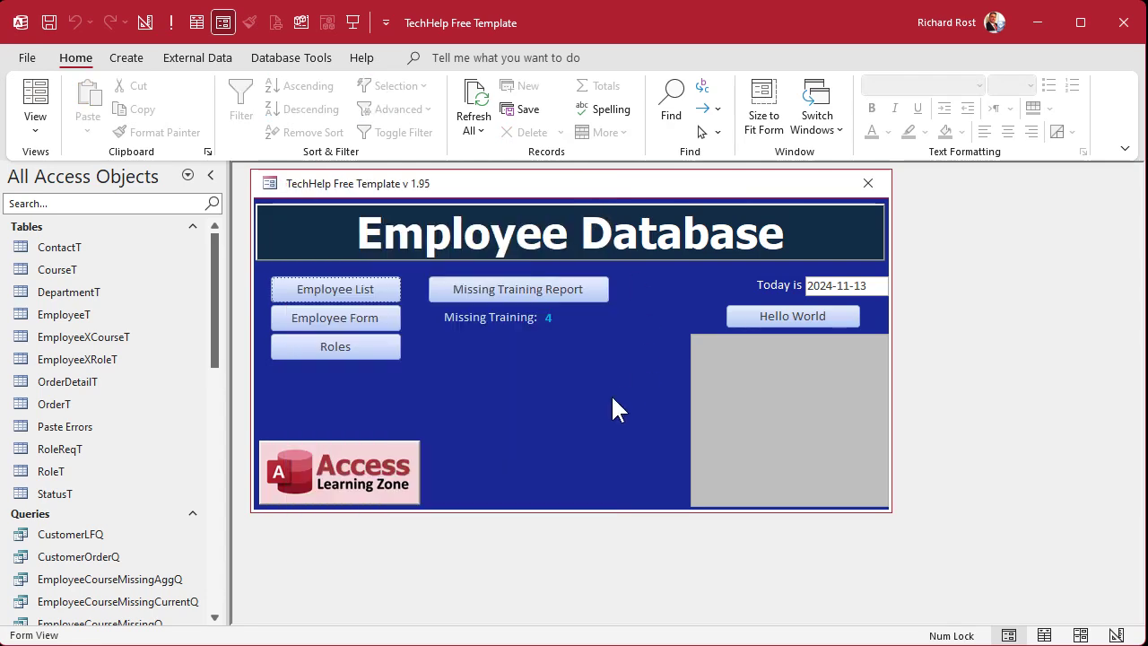
Open EmployeeCourseStatusQ and examine the course statuses of the employee with the Accounting Level 1 role.
scroll(97, 389, "down", 4)
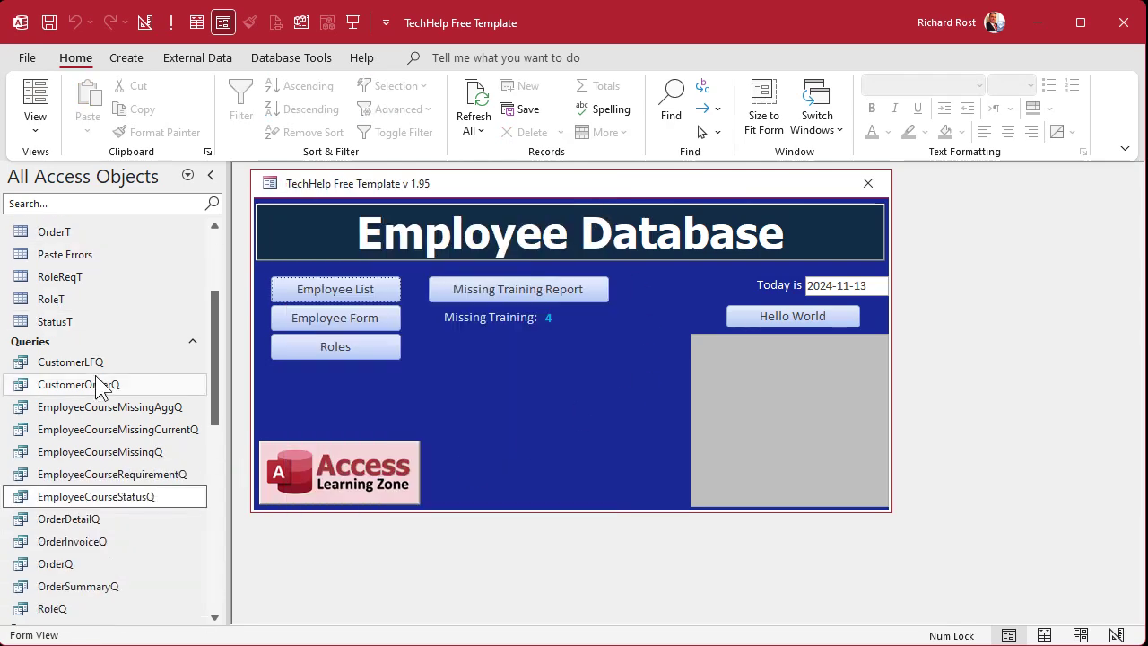
left_click(93, 505)
double_click(94, 505)
left_click_drag(654, 212, 667, 186)
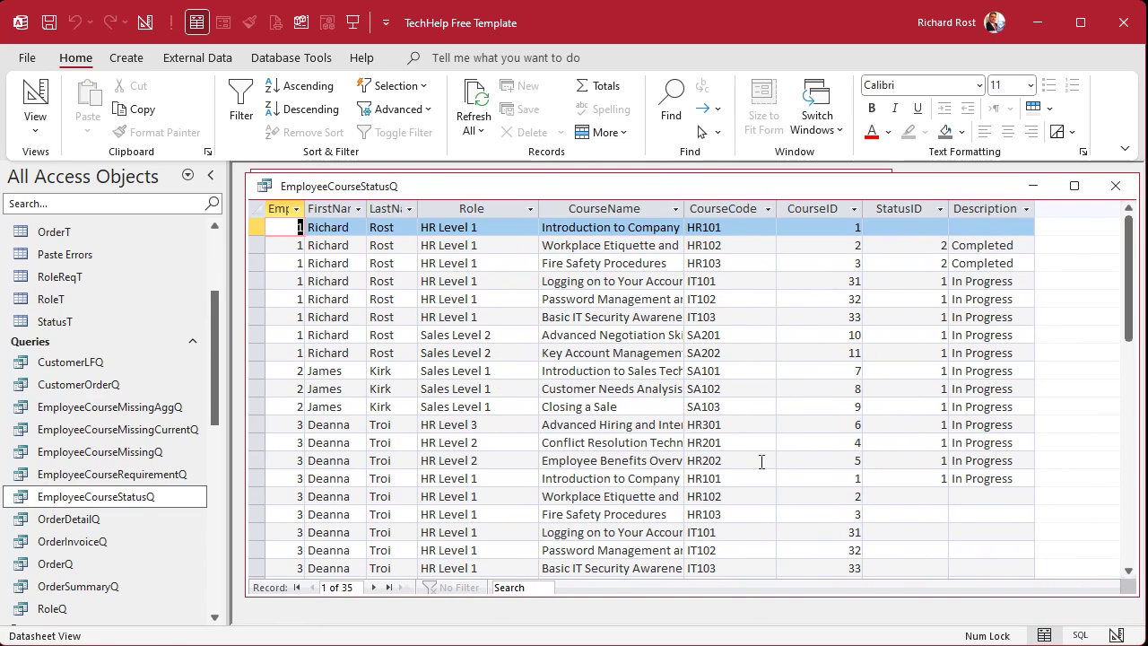
scroll(762, 461, "down", 6)
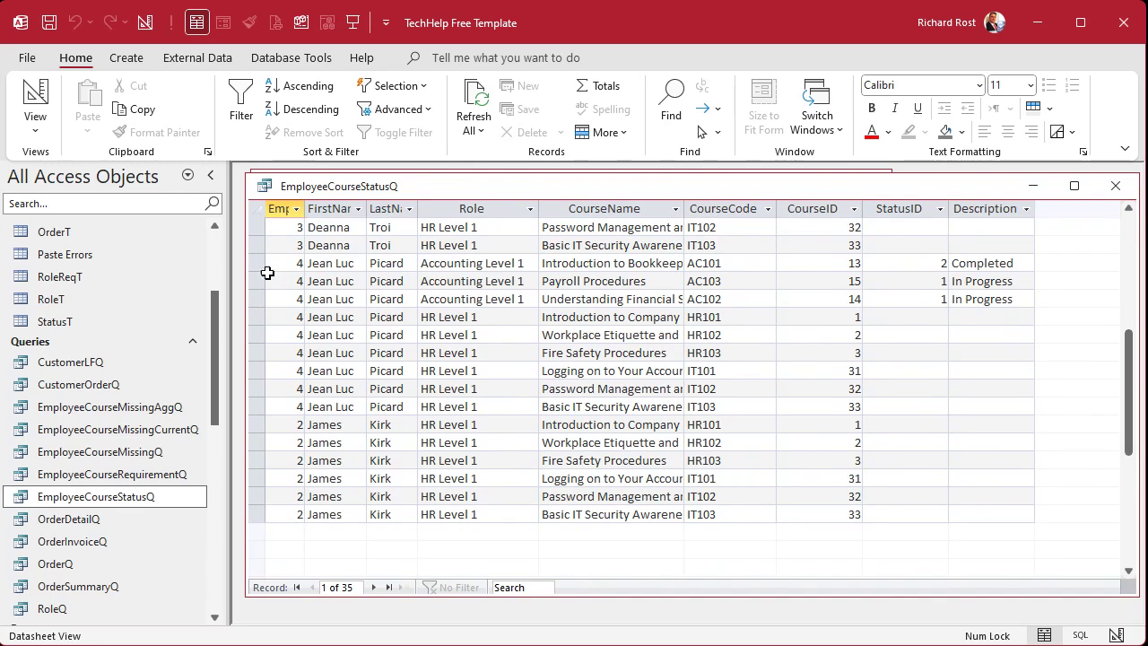
left_click_drag(257, 262, 257, 298)
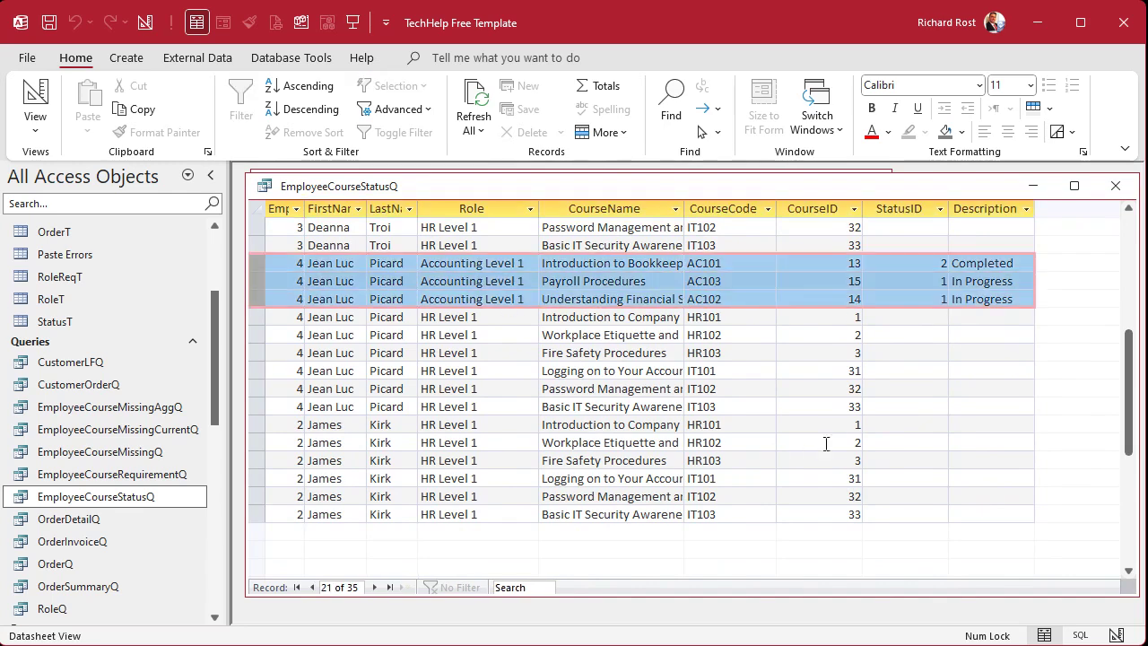
scroll(893, 391, "up", 1)
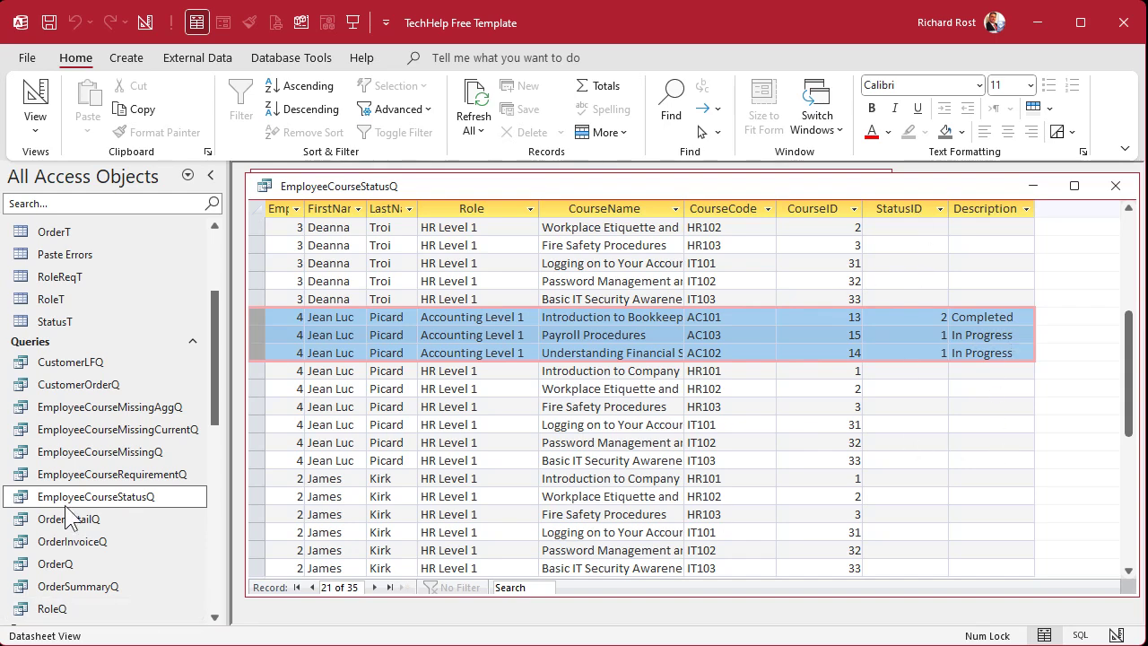
Check which objects depend on EmployeeCourseStatusQ using Object Dependencies.
left_click(95, 499)
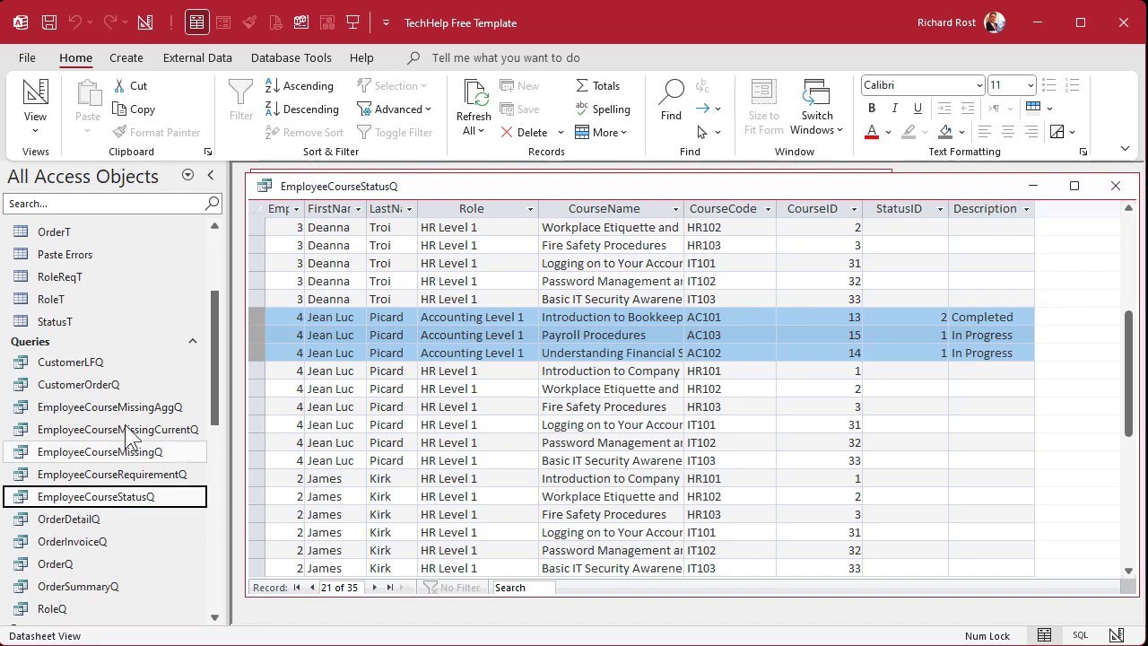
double_click(119, 502)
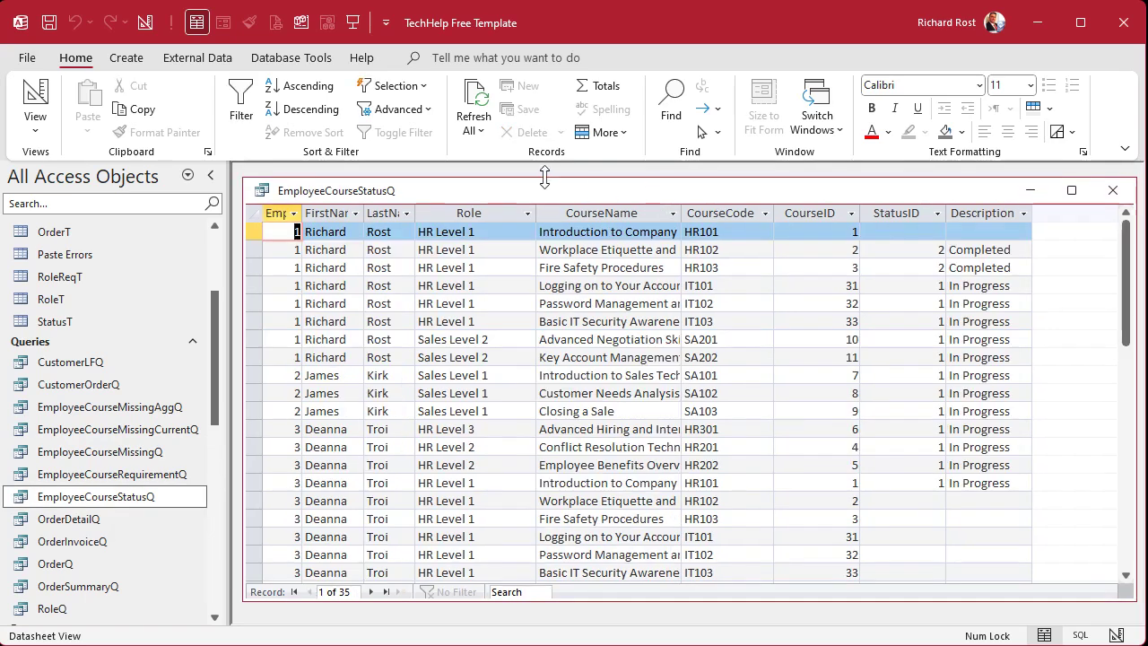
left_click(291, 59)
left_click(306, 115)
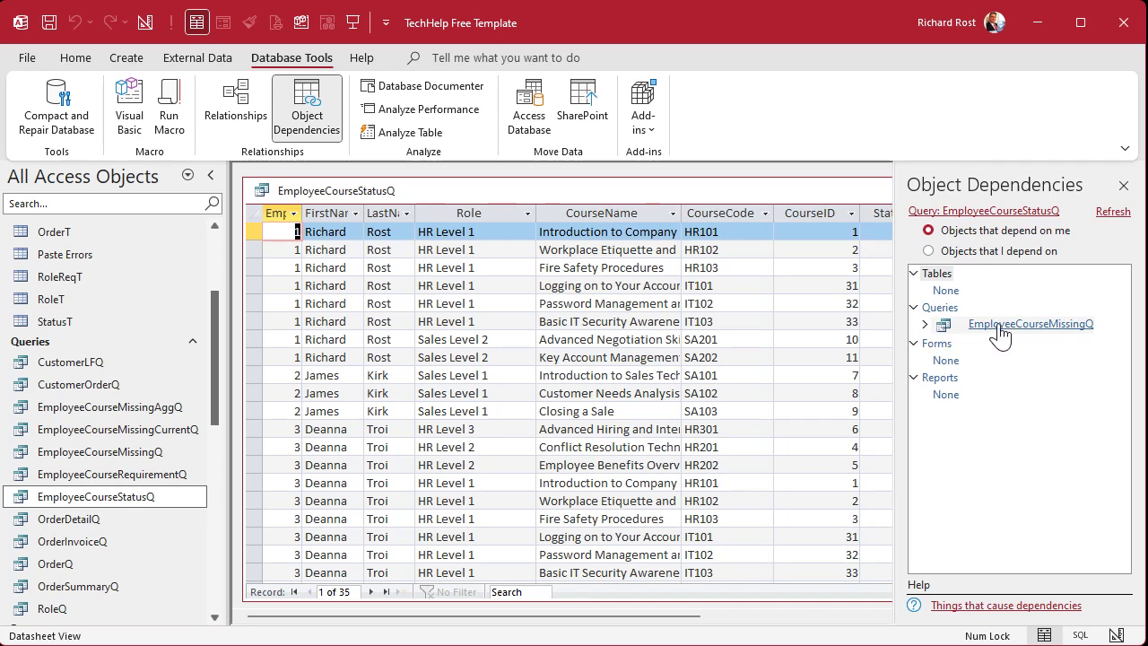
left_click(135, 498)
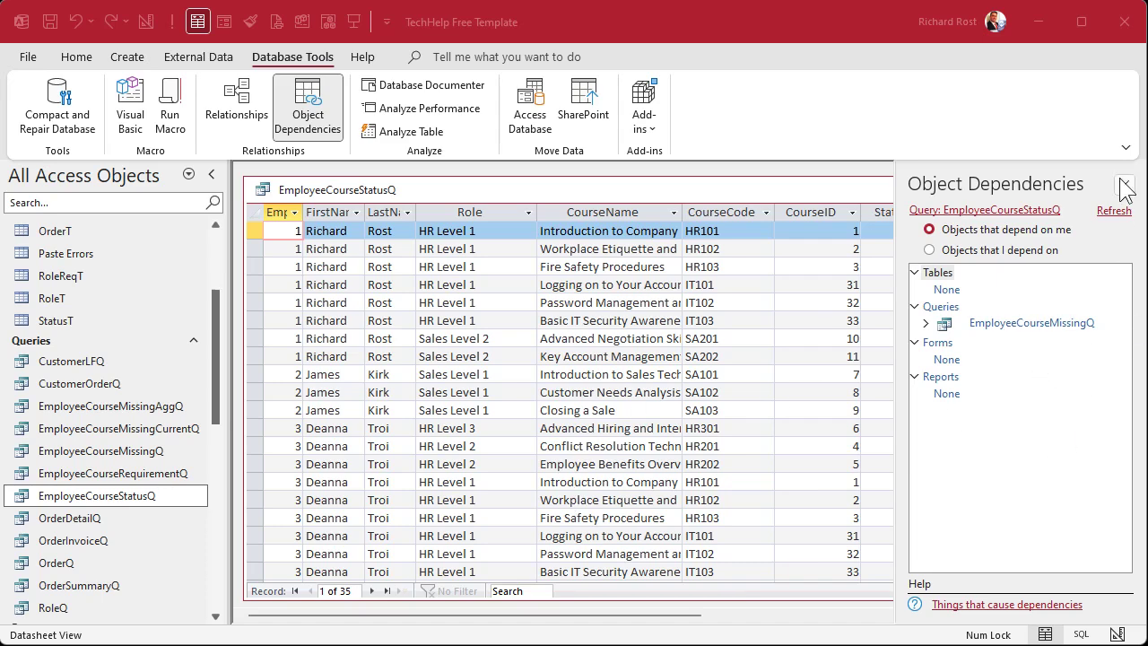
left_click(1125, 186)
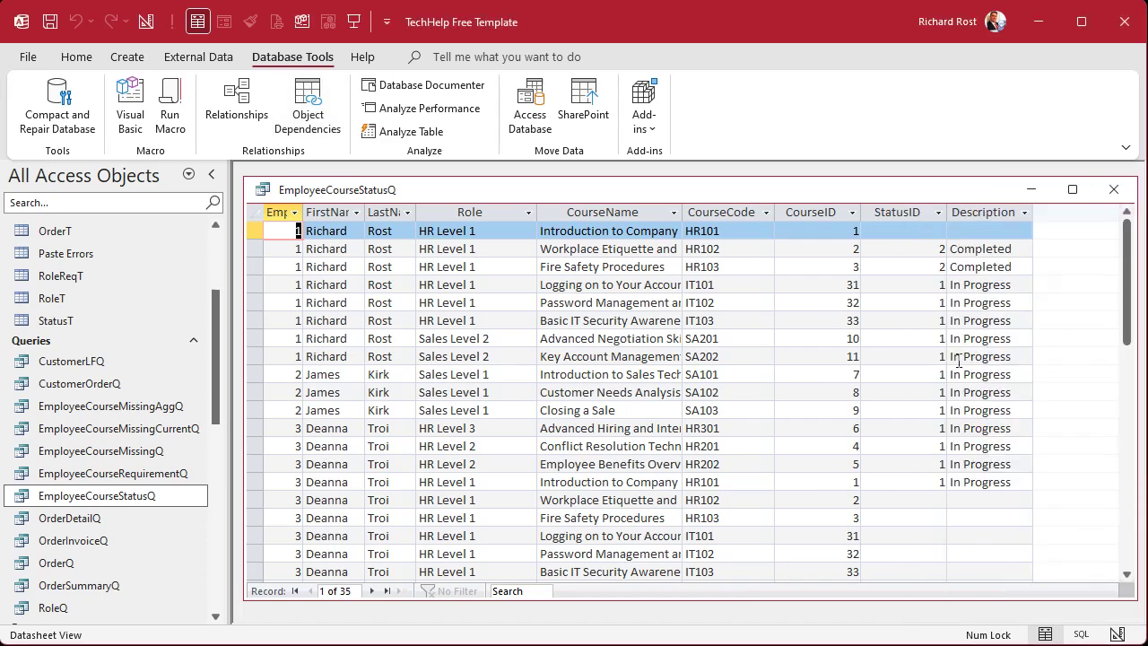
Add the DeadlineDate field from EmployeeXCourseT to the EmployeeCourseStatusQ design and run the query.
left_click(987, 213)
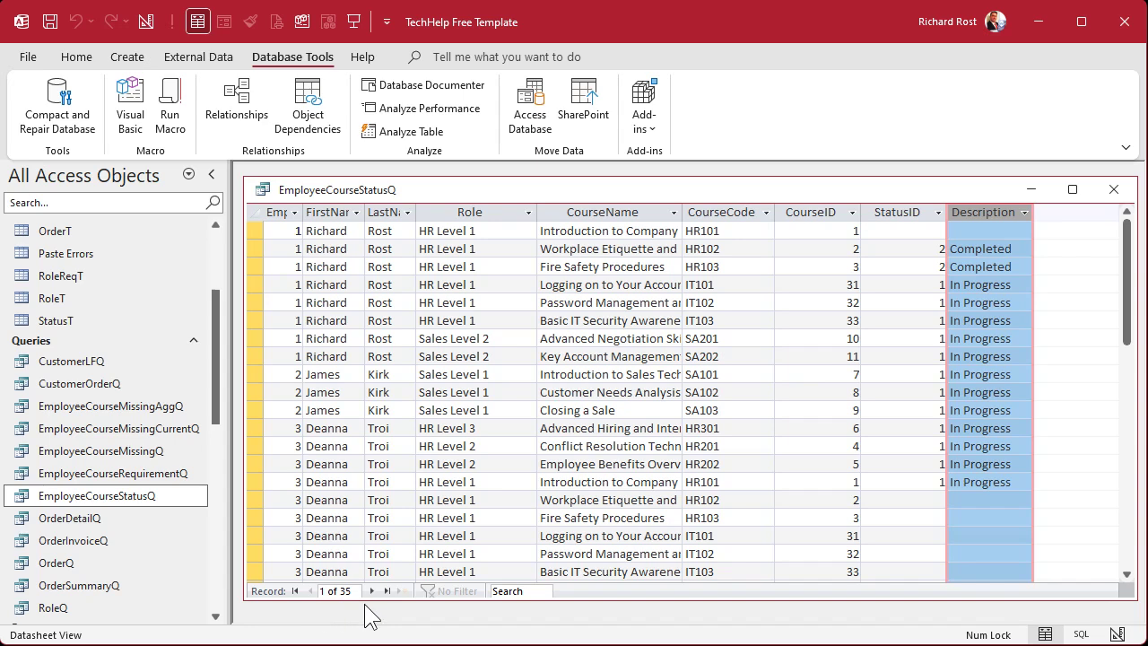
right_click(459, 197)
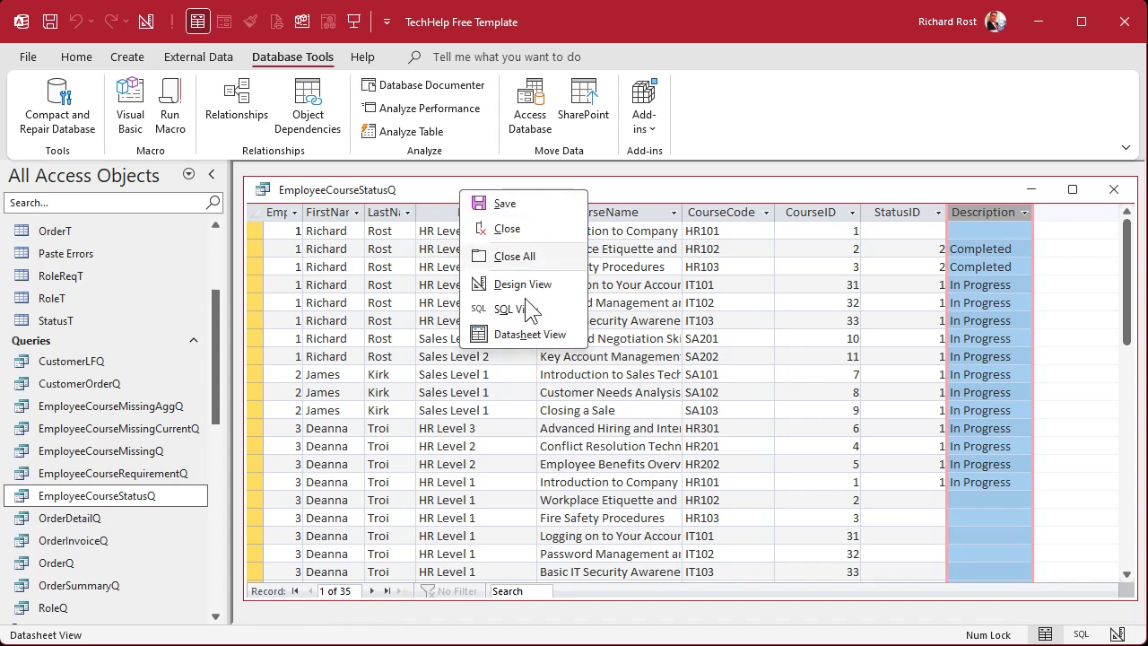
left_click(525, 280)
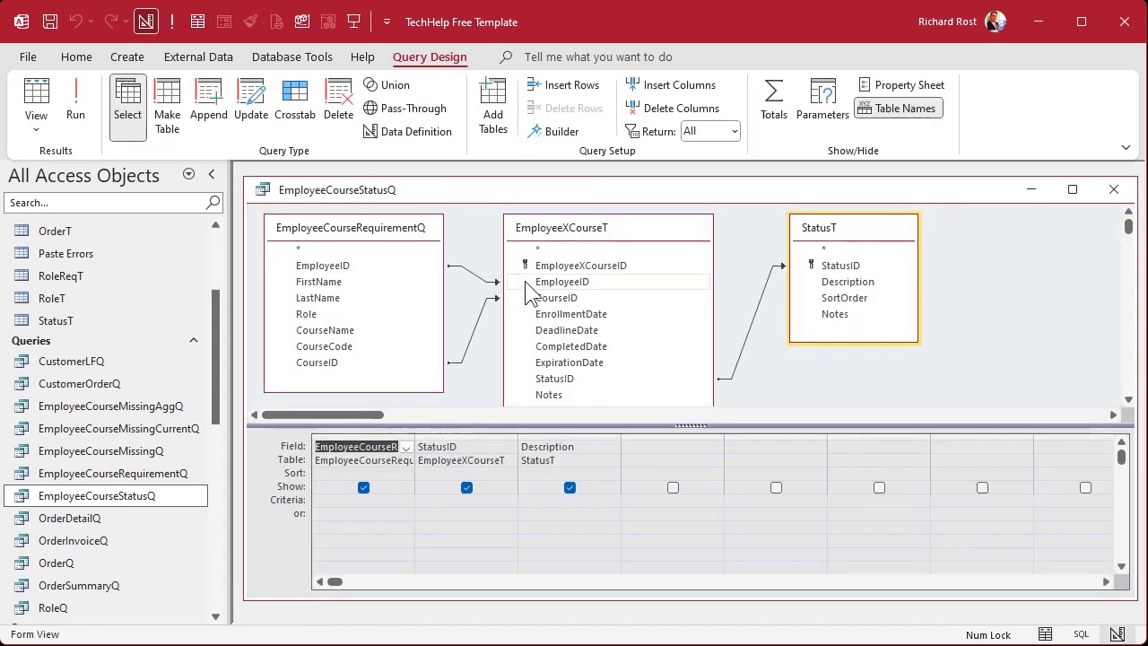
left_click(567, 330)
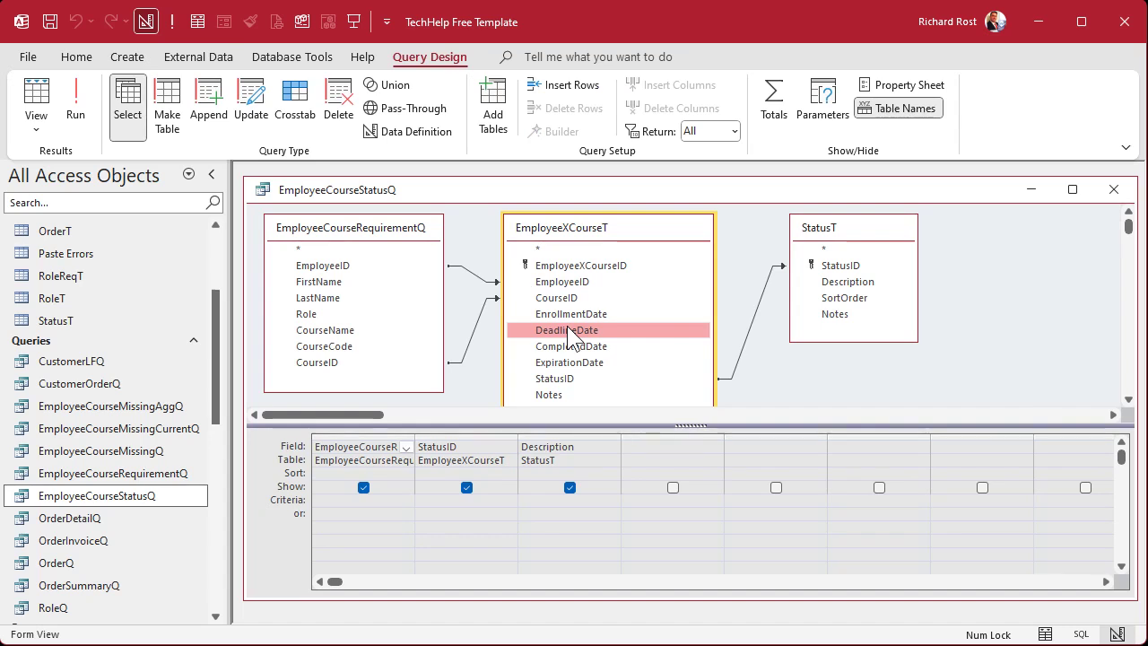
double_click(567, 330)
left_click(75, 105)
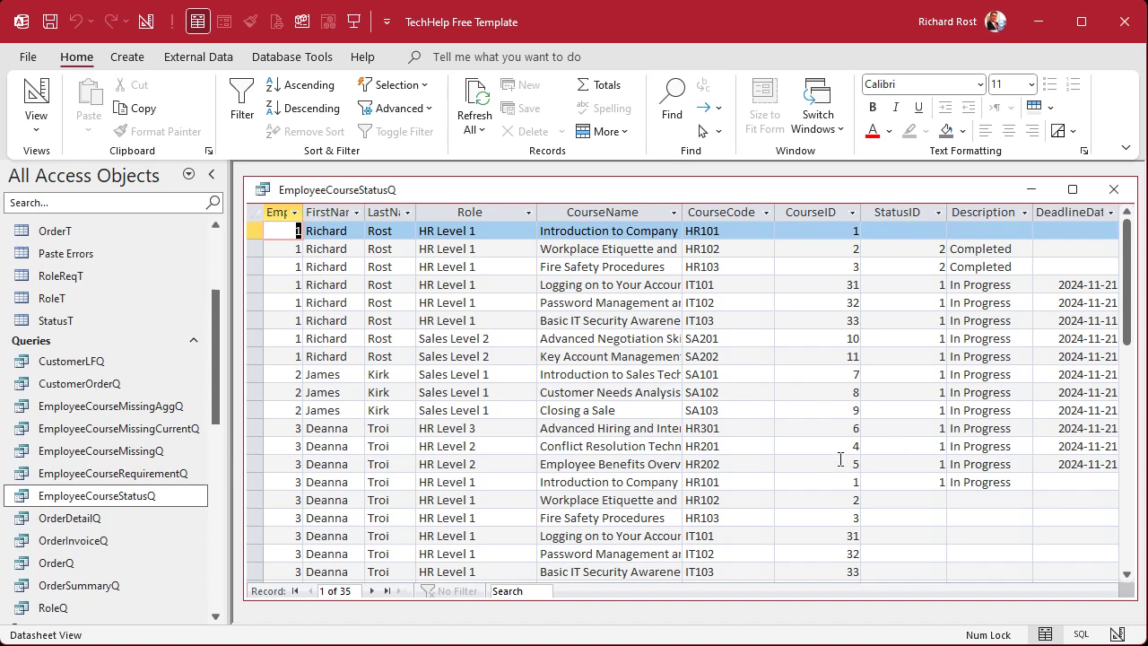
left_click(152, 499)
left_click(917, 284)
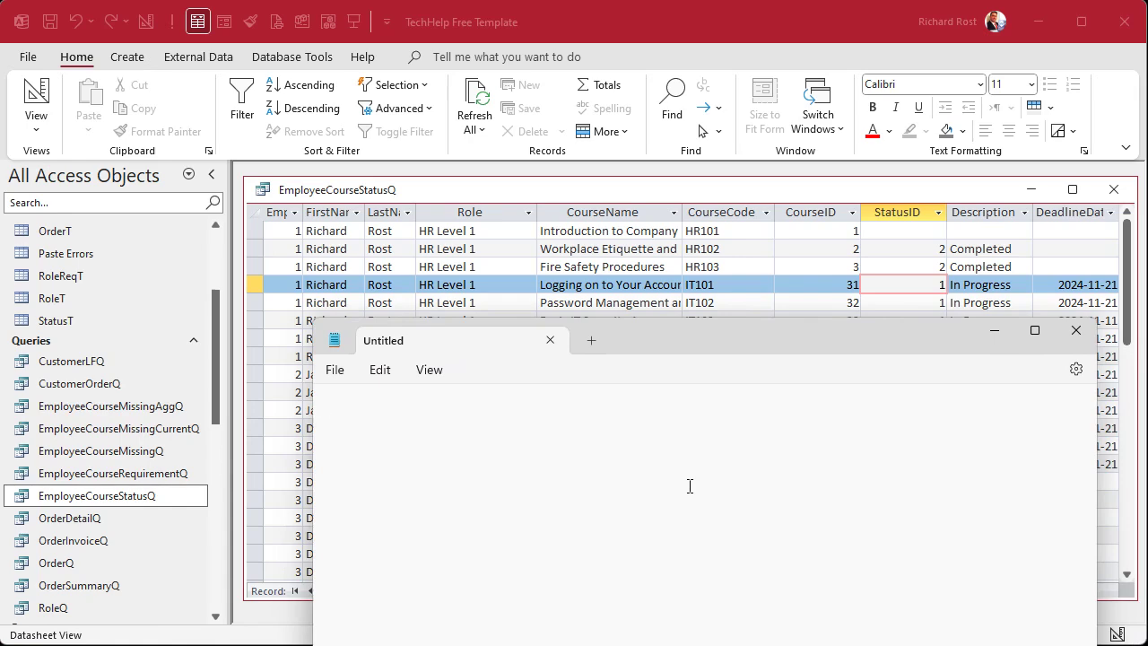
Note the overdue conditions StatusID=1 and DeadlineDate < Date, and close the EmployeeCourseStatusQ datasheet.
type("StatusID=1")
key("BackSpace")
key("BackSpace")
type("=1")
key("Return")
type("Dead")
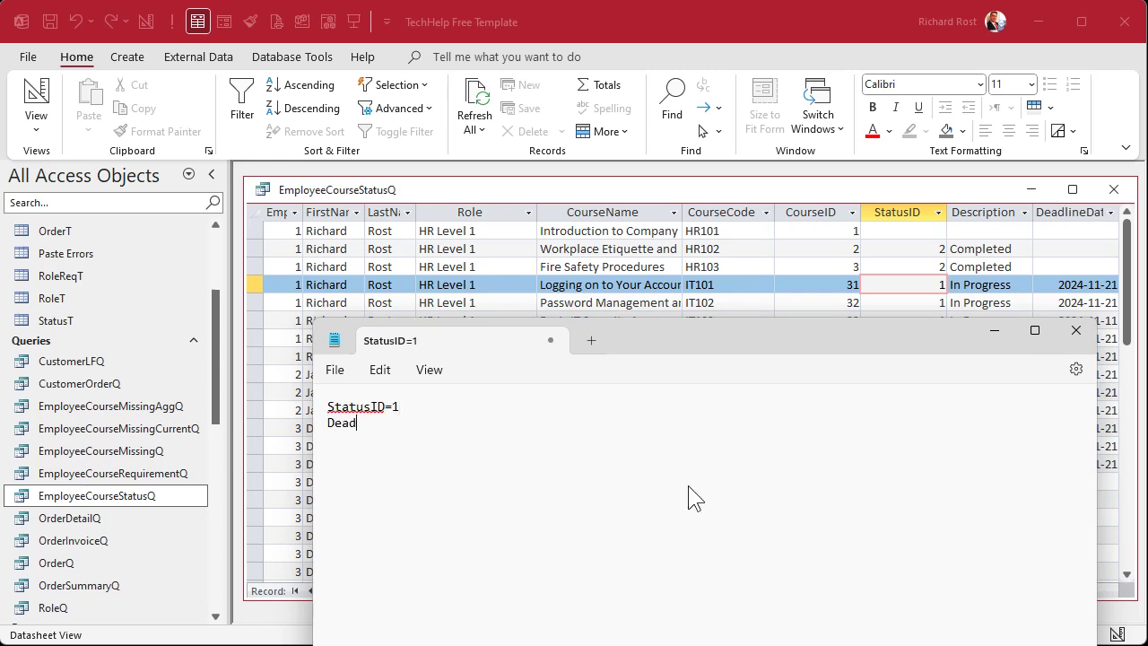
type("lineDate <")
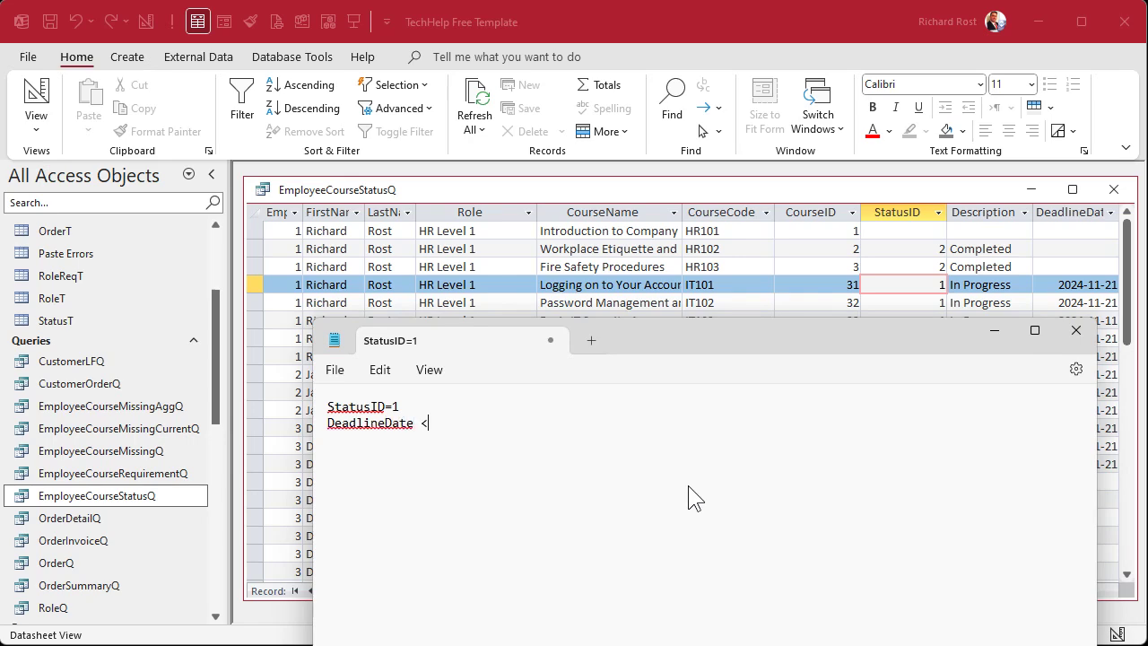
type(" Date")
left_click_drag(657, 336, 1147, 335)
left_click(1113, 189)
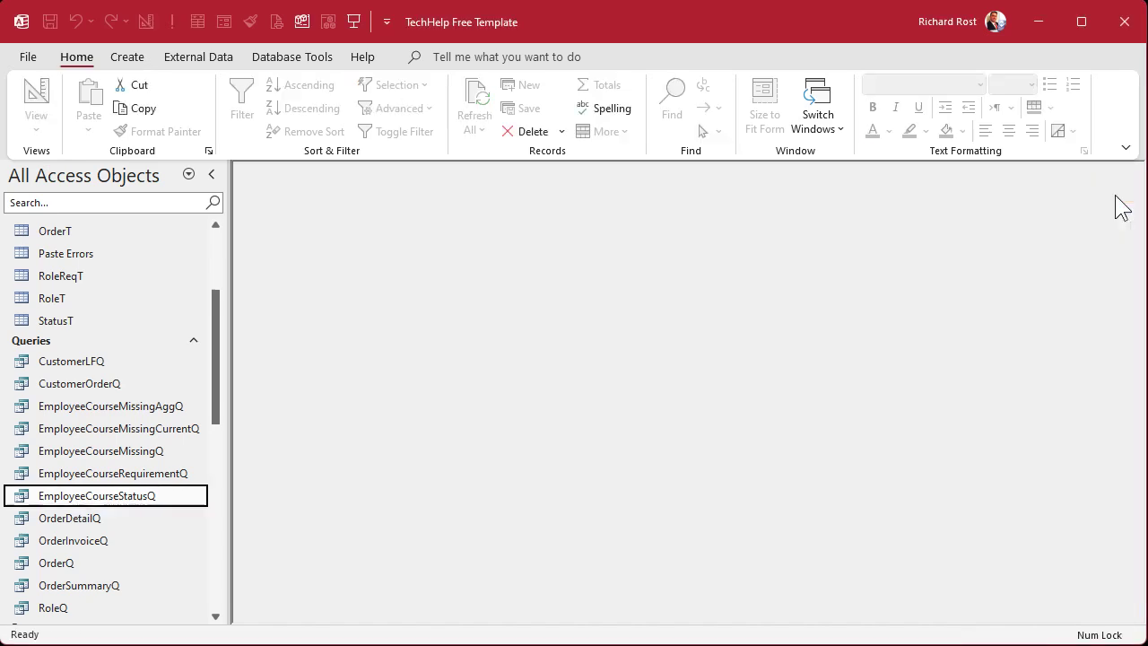
Create a new query in design view based on EmployeeCourseStatusQ and enlarge its field list to show every field.
left_click(127, 56)
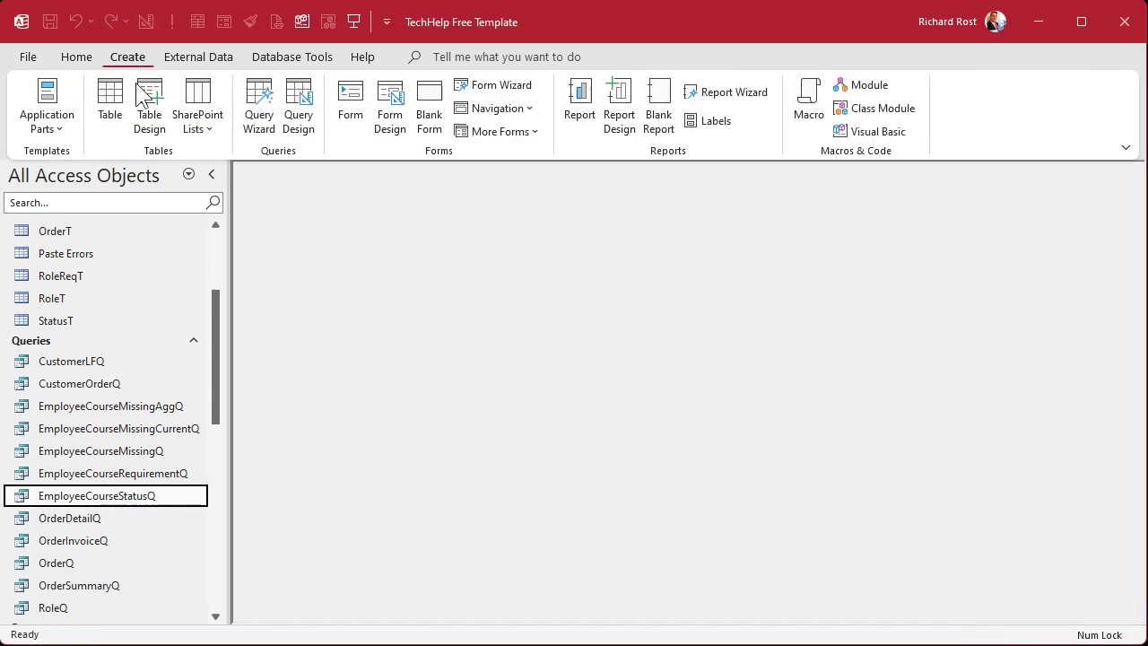
left_click(303, 116)
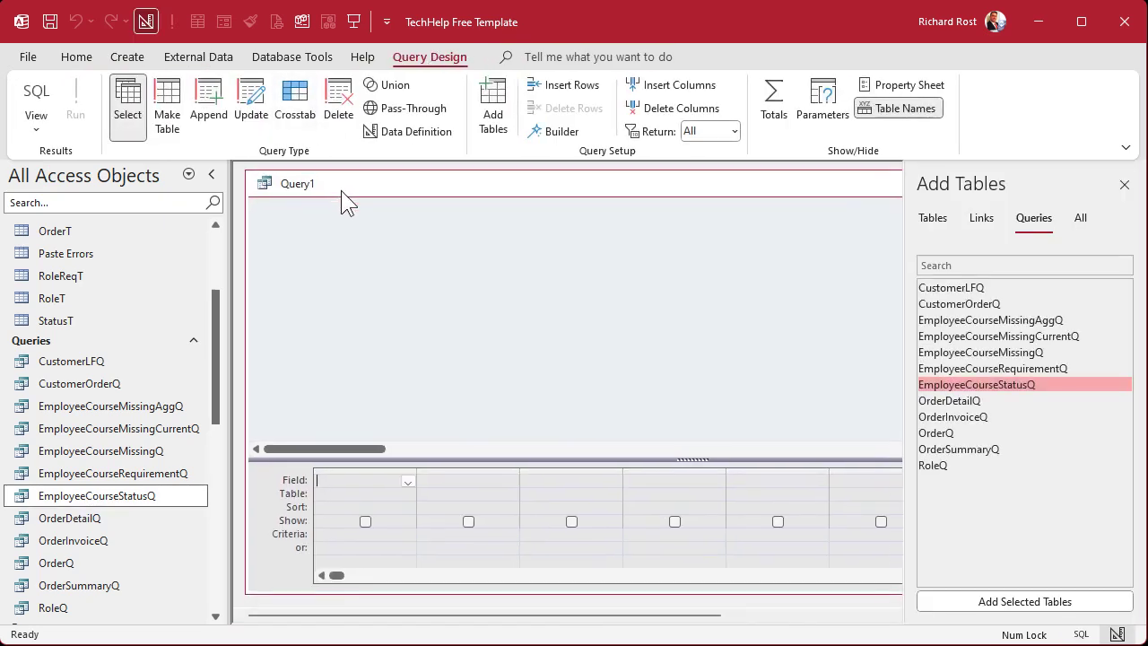
left_click_drag(140, 499, 287, 219)
left_click(1124, 184)
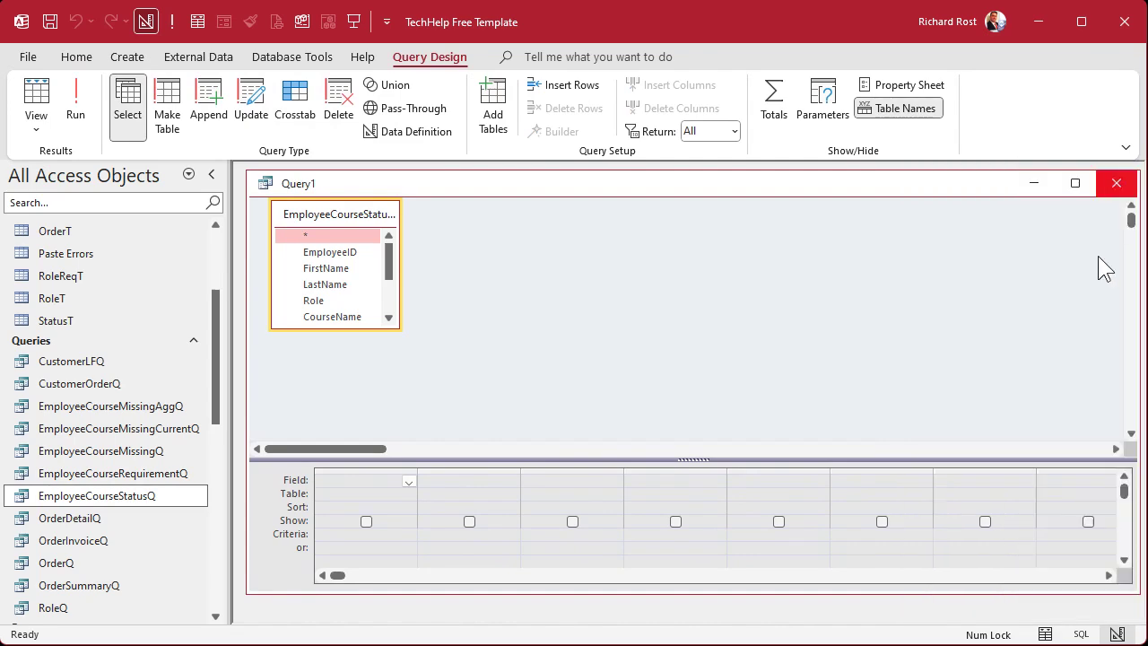
left_click_drag(394, 327, 515, 430)
left_click_drag(410, 201, 393, 228)
Add all fields plus separate StatusID and DeadlineDate columns to the query, hiding these two columns from the output.
double_click(350, 241)
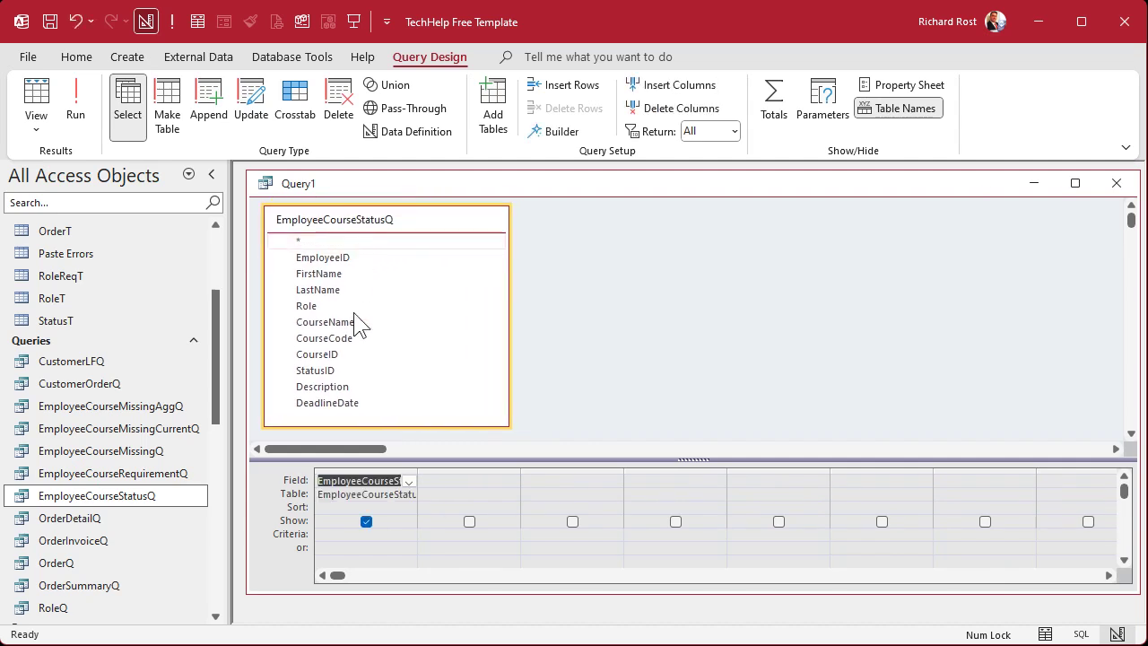
double_click(342, 371)
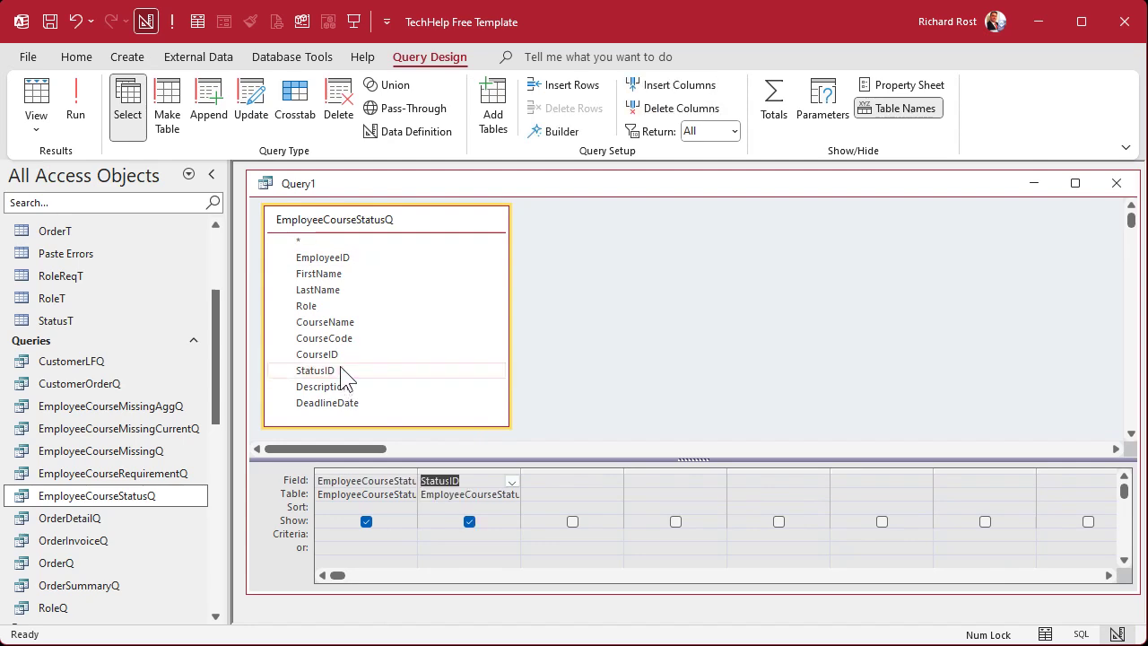
double_click(360, 403)
left_click(468, 522)
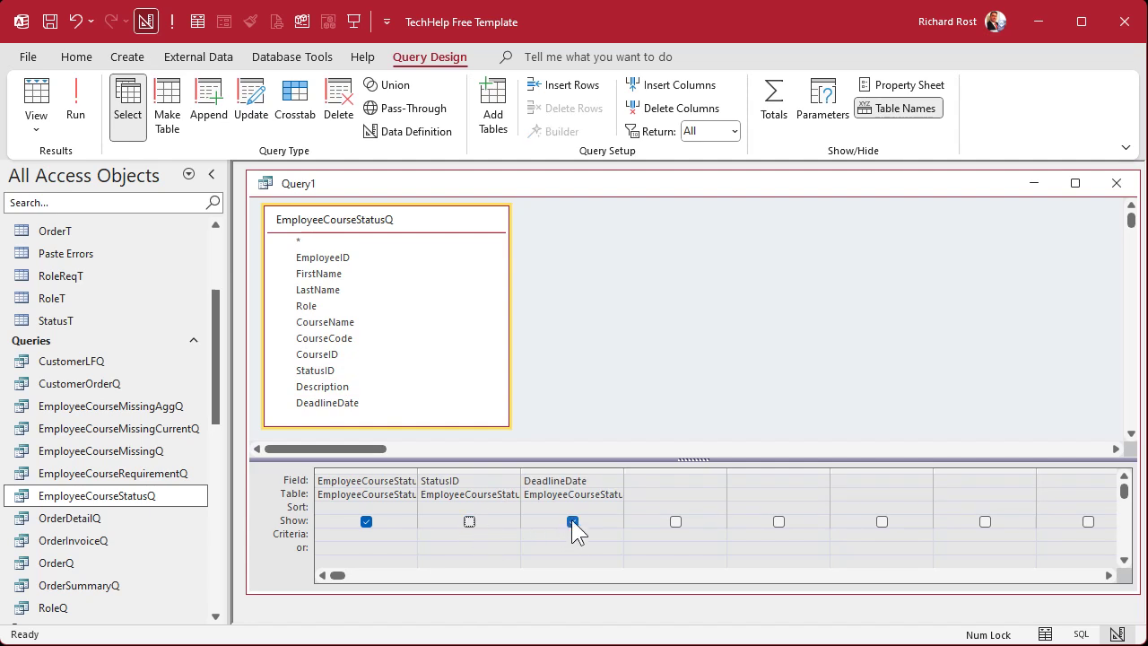
left_click(449, 505)
key("Return")
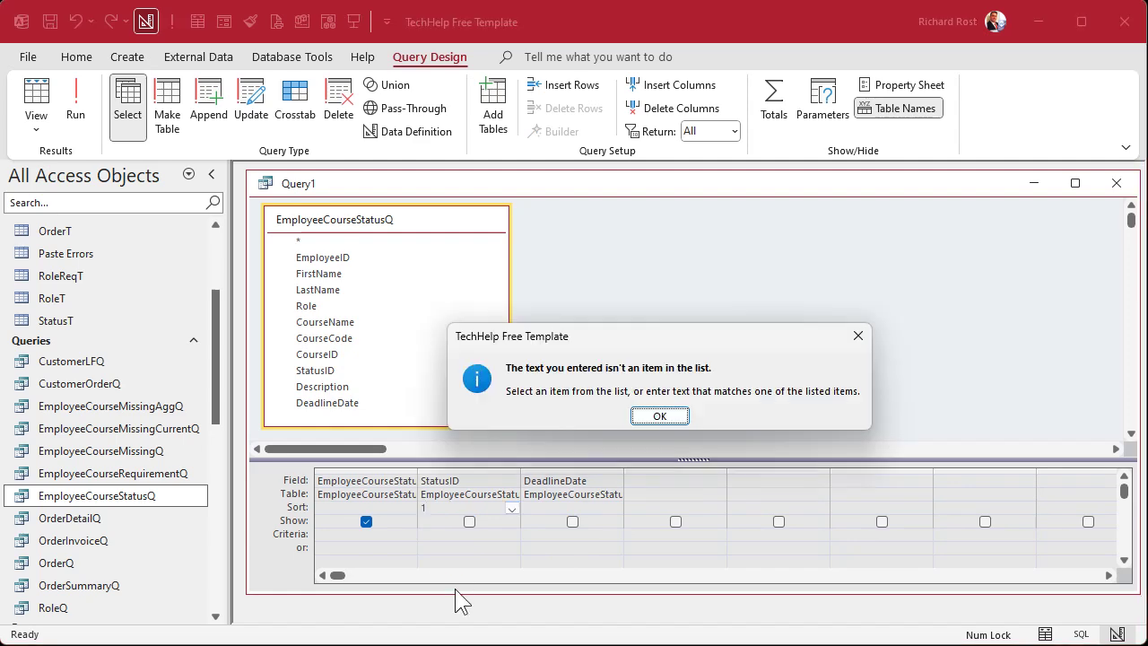
left_click(659, 416)
key("BackSpace")
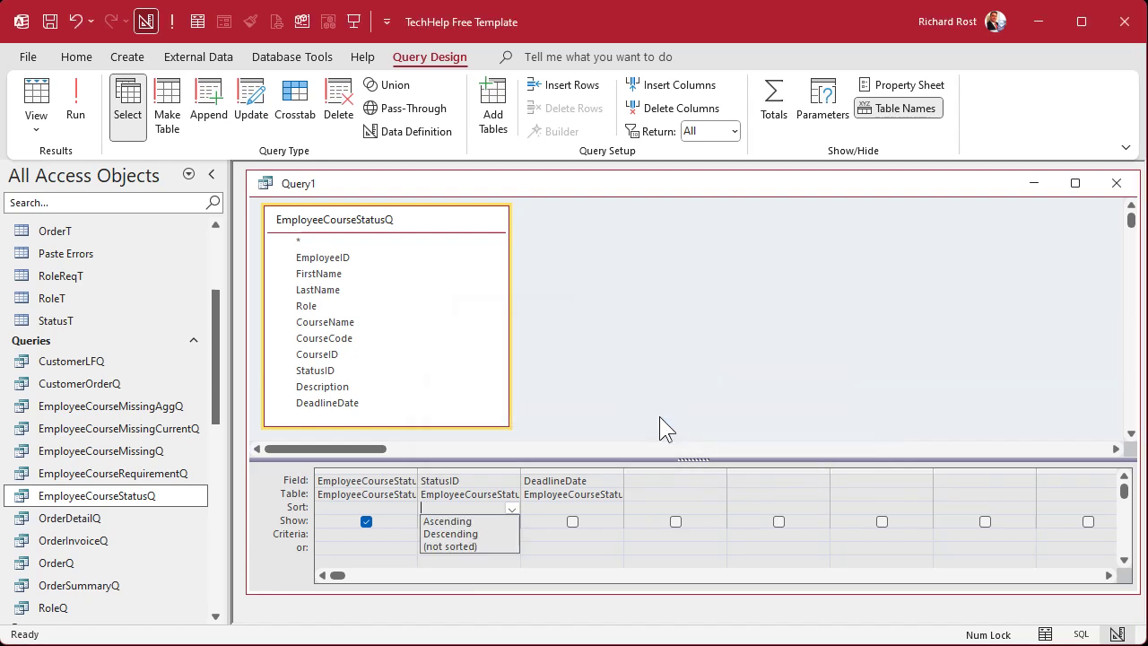
key("Tab")
Set the query criteria to 1 for StatusID and <Date() for DeadlineDate.
left_click(436, 535)
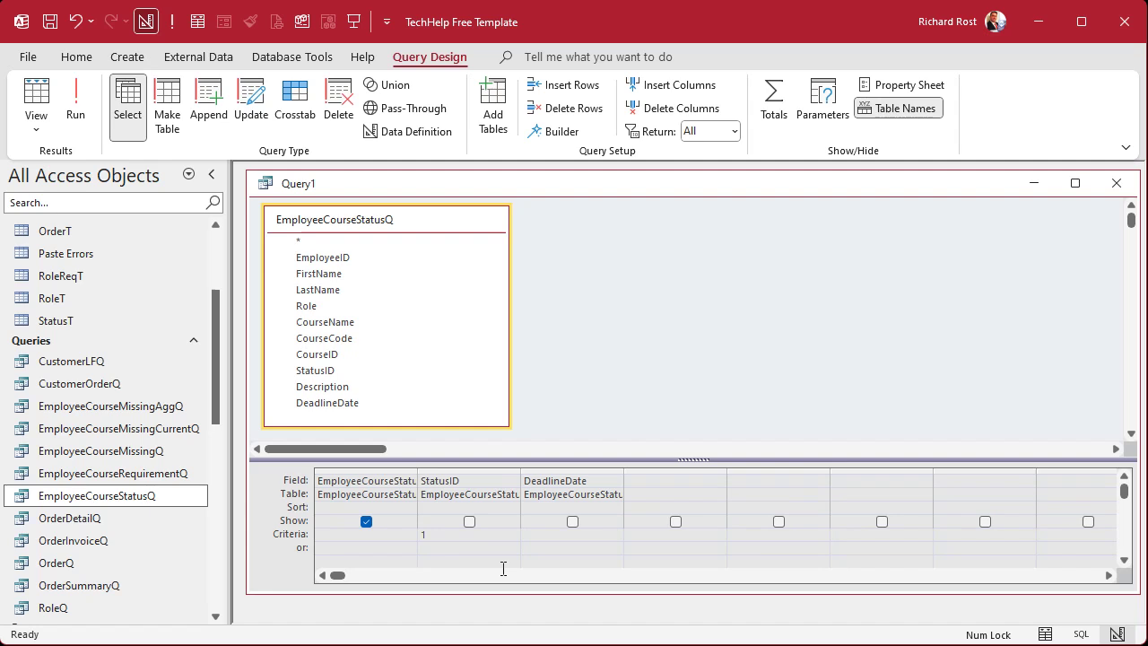
type("Date")
key("Tab")
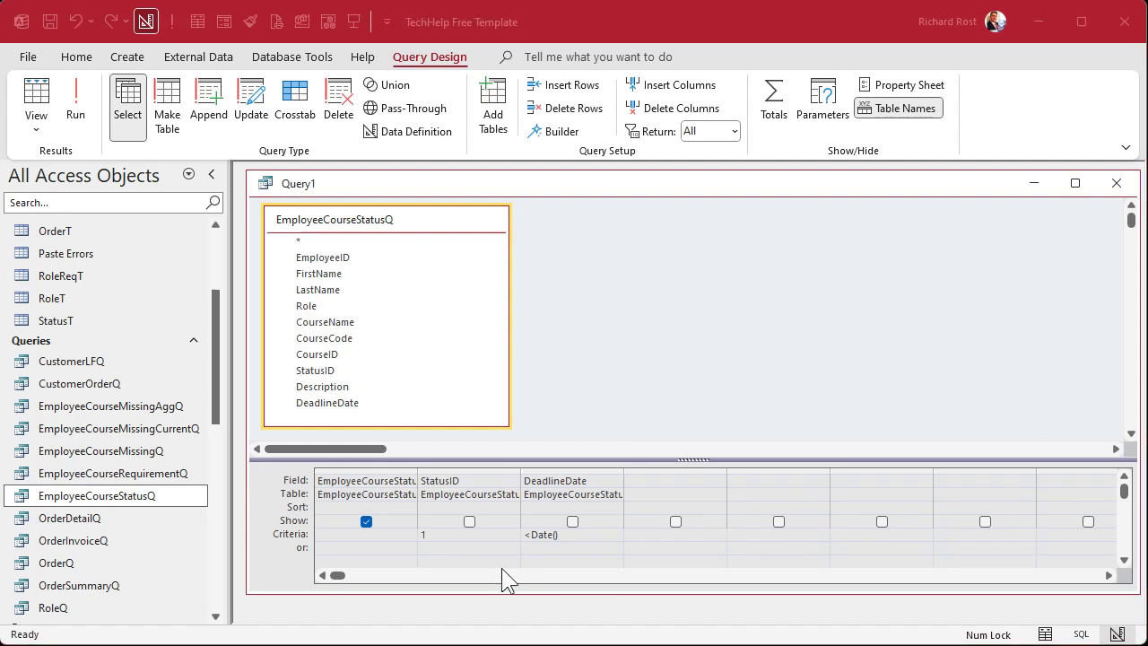
Save the query as EmployeeCourseStatusOverdueQ and run it to check the overdue courses.
key("ctrl+s")
type("Employ")
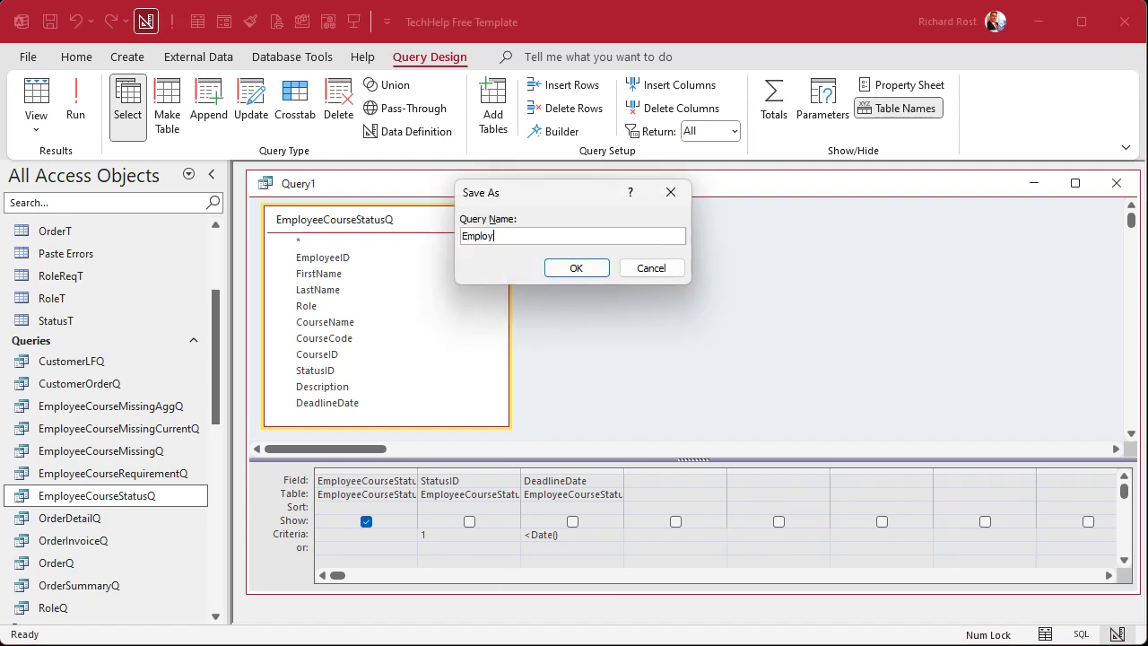
type("eeCourseStatusOverdueQ")
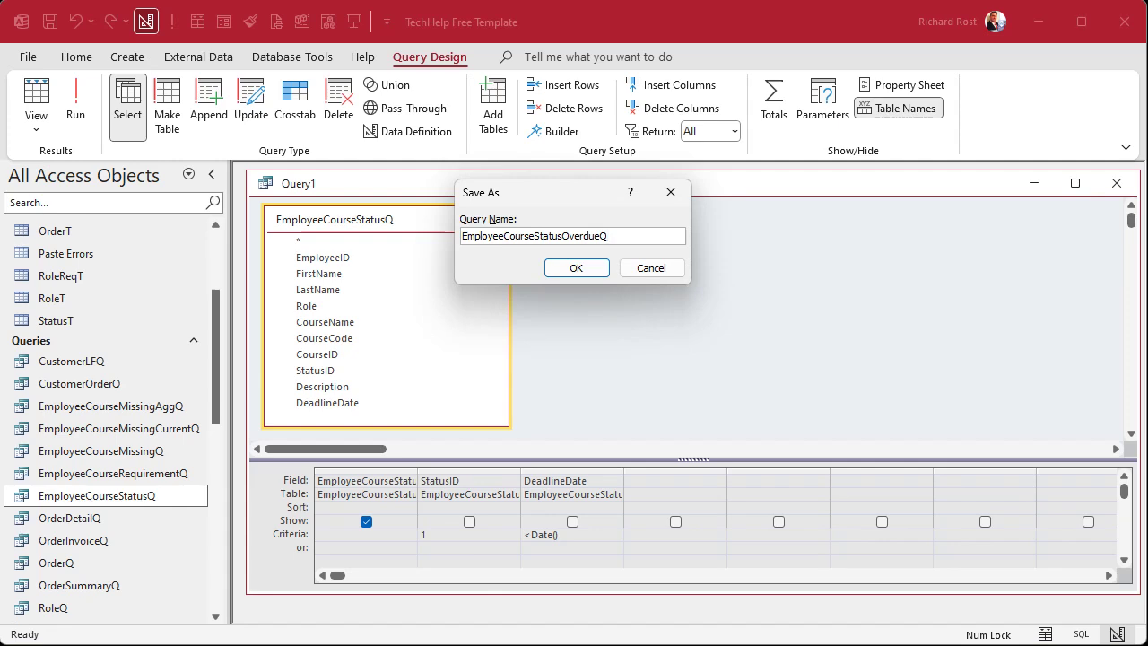
key("Return")
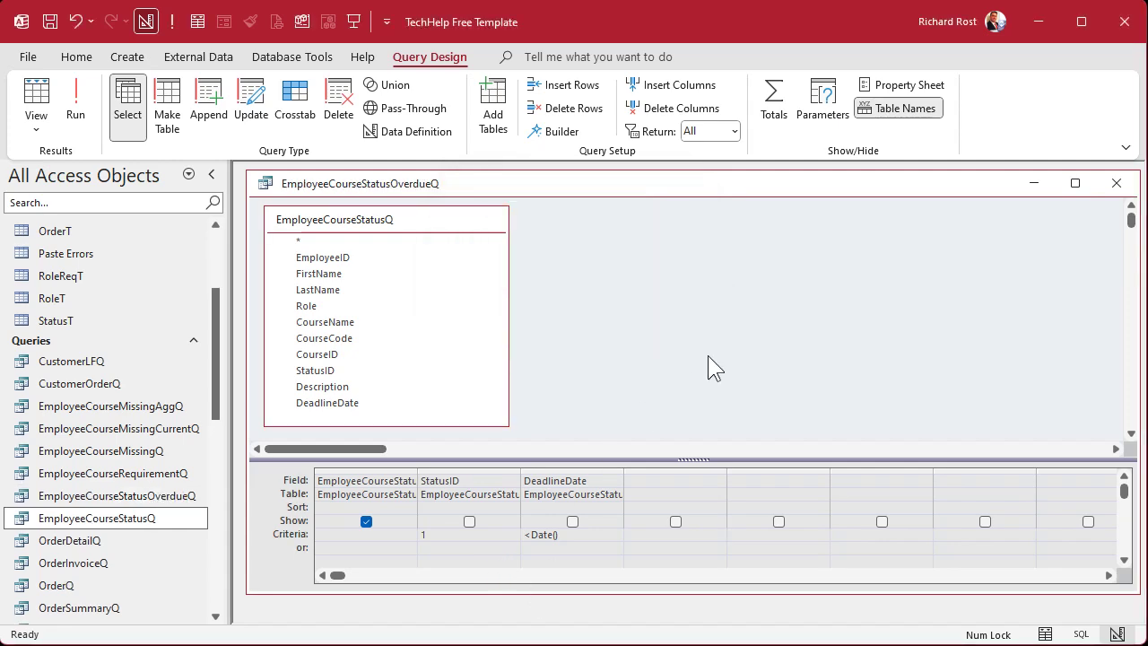
left_click(75, 101)
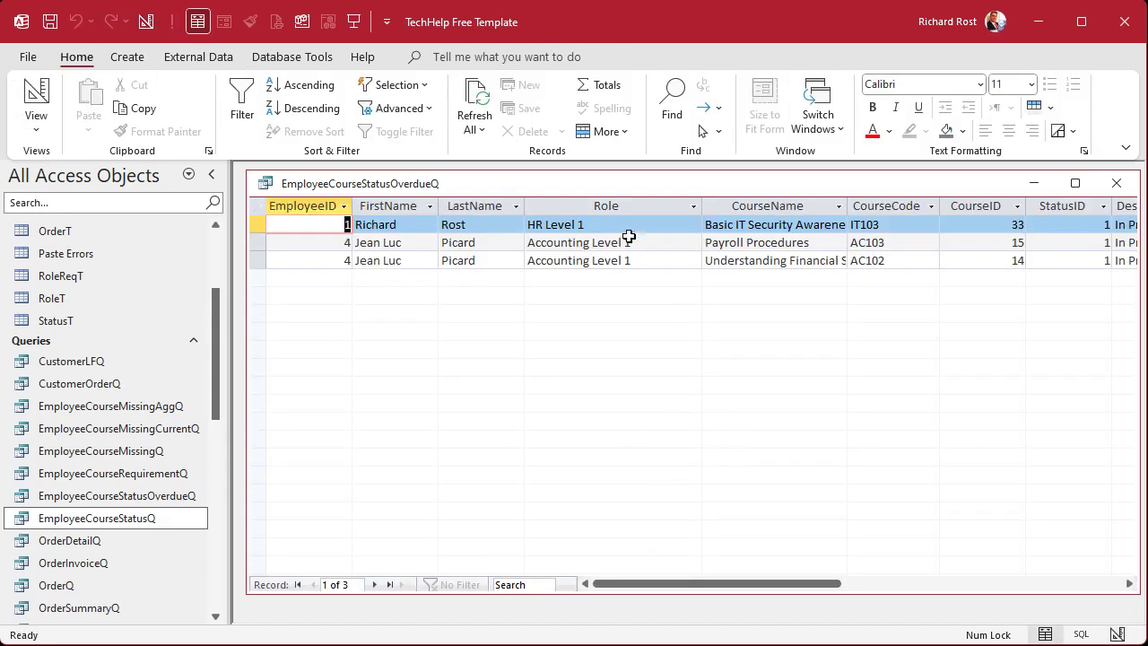
mouse_move(713, 583)
left_mouse_down()
mouse_move(816, 588)
mouse_move(723, 588)
left_mouse_up()
left_click_drag(763, 582, 684, 594)
Switch to Notepad to record the query name EmployeeCourseStatusOverdueQ, and close the query datasheet in Access.
key("alt+Tab")
key("Return")
key("Return")
type("EmployeeCourseStatusOverdueQ")
left_click_drag(772, 350, 1147, 330)
left_click(1116, 183)
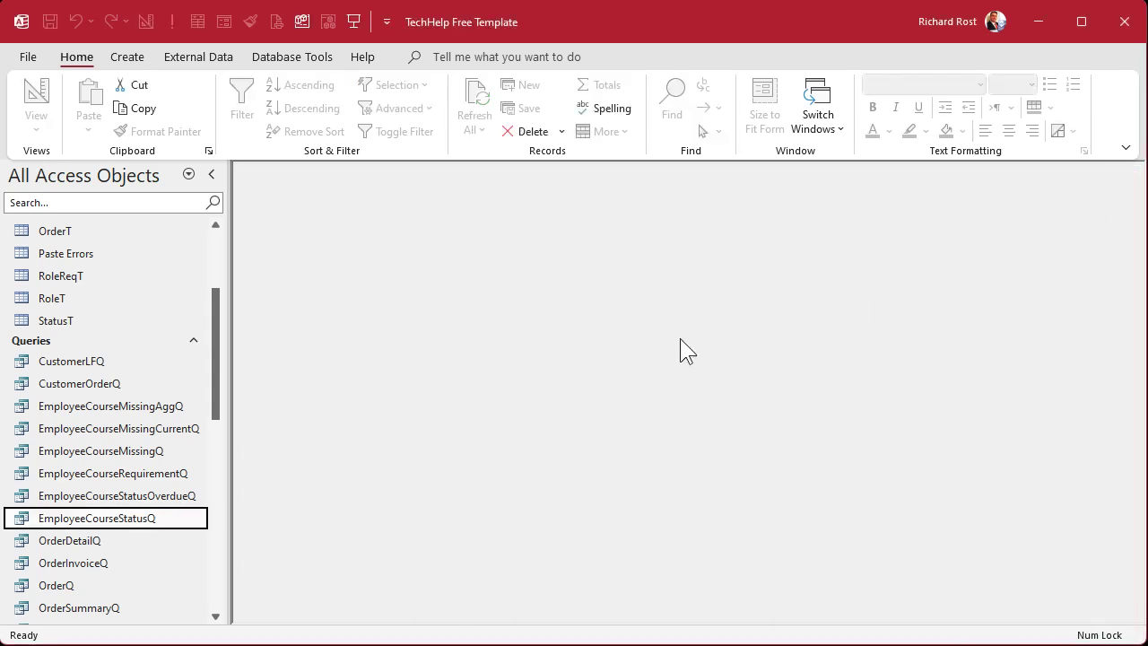
Create a totals query based on EmployeeCourseStatusOverdueQ that groups by EmployeeID.
left_click(127, 58)
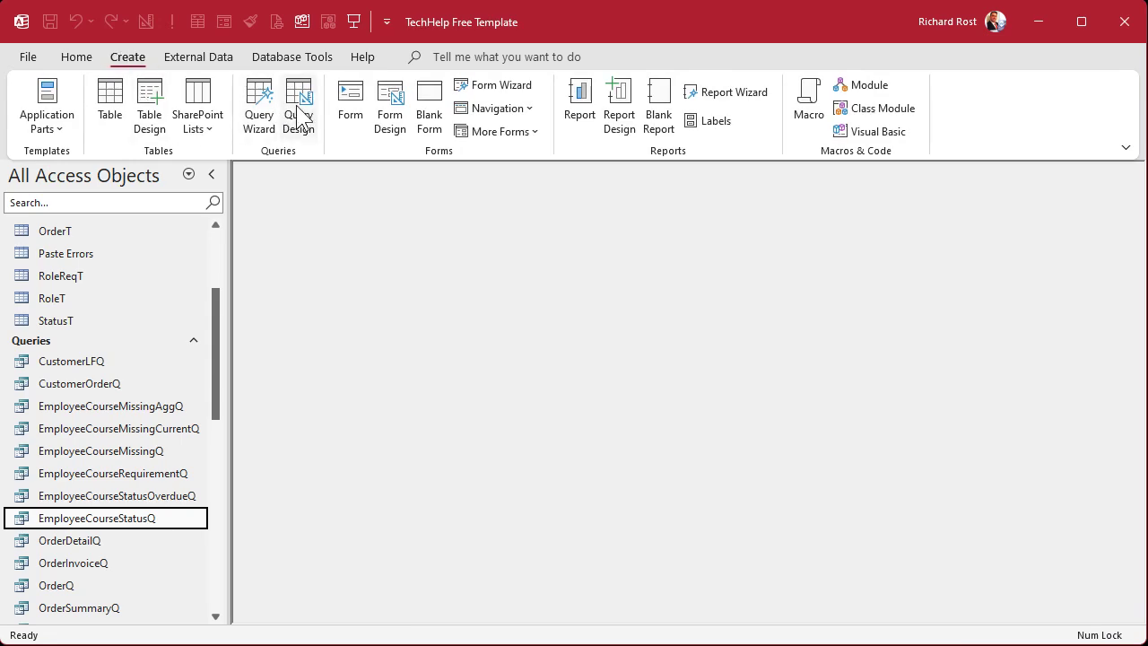
left_click(299, 116)
left_click_drag(338, 221, 353, 200)
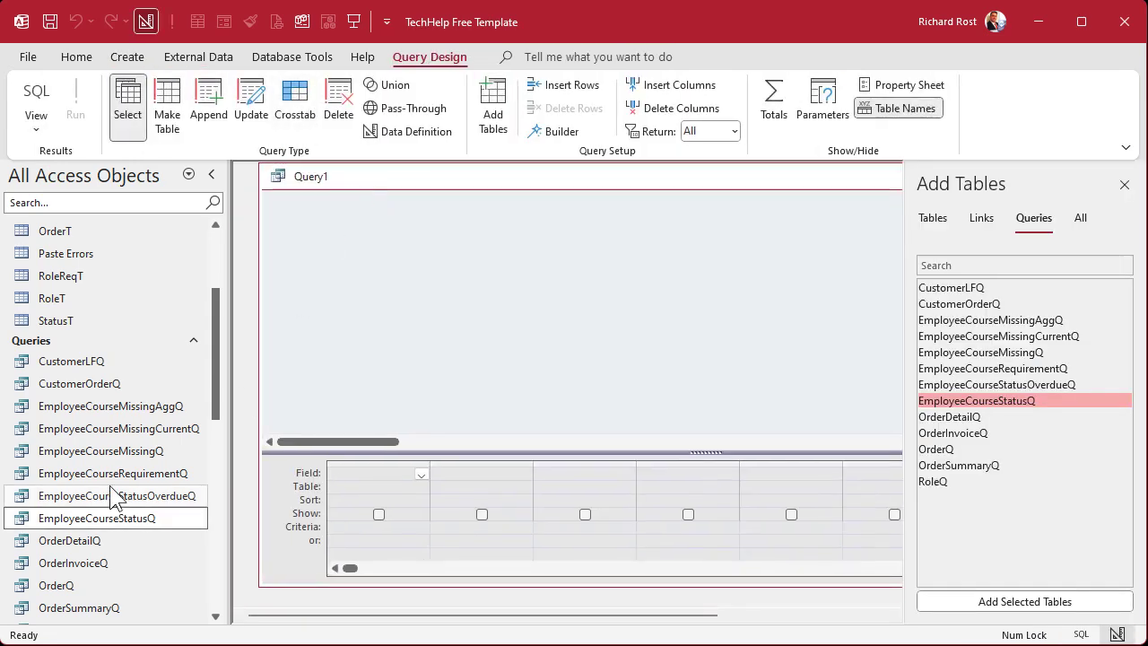
left_click_drag(114, 493, 312, 224)
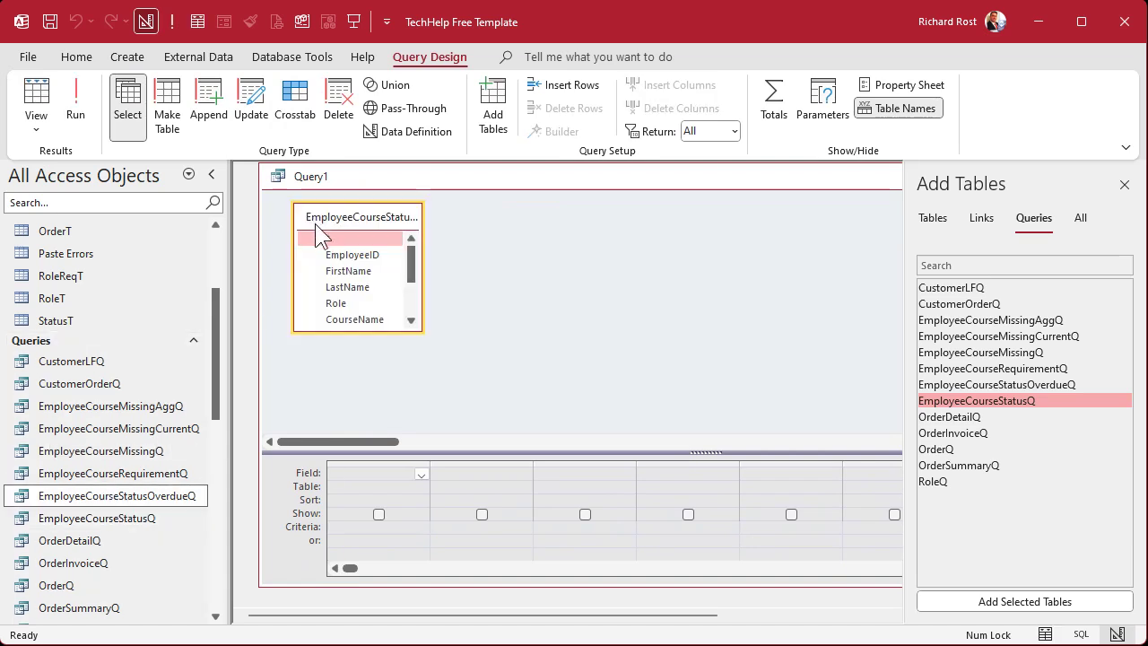
double_click(350, 255)
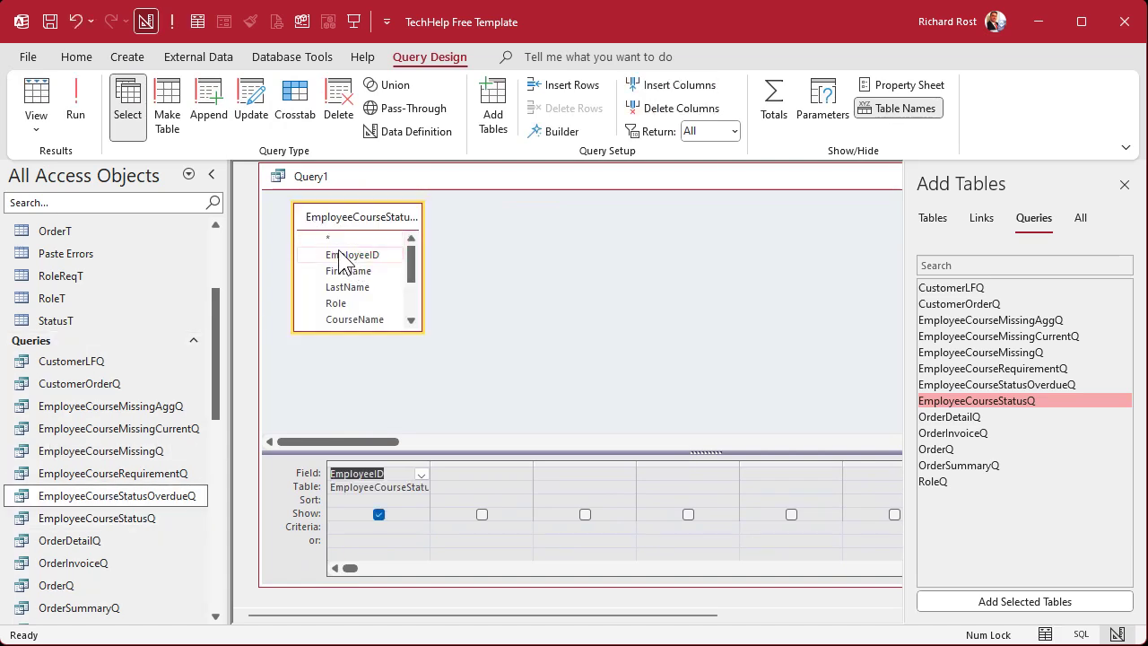
left_click(775, 106)
left_click(1124, 184)
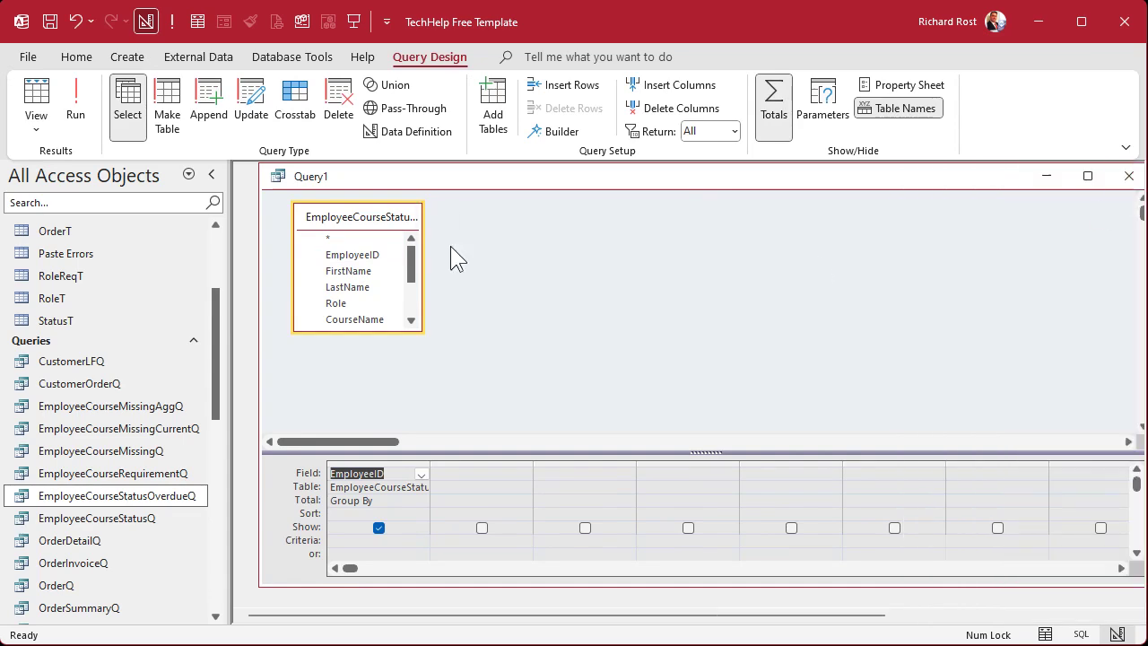
left_click(532, 319)
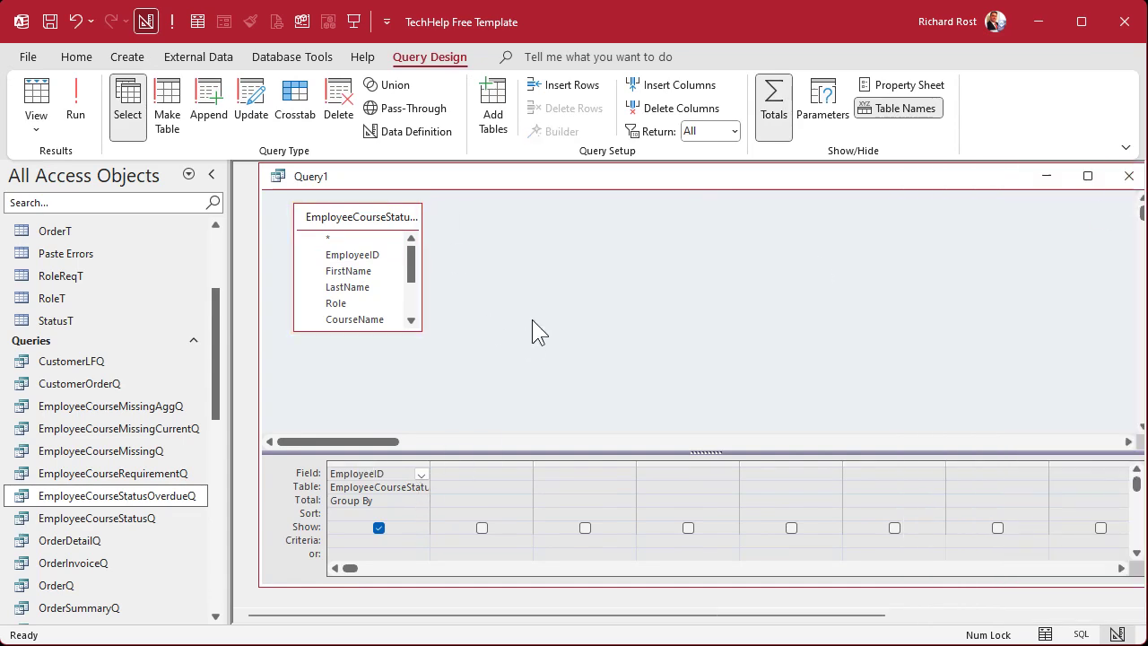
Save the totals query as EmployeeCourseStatusOverdueAggQ, reusing the query name from the notes, and run it once before closing it.
key("ctrl+s")
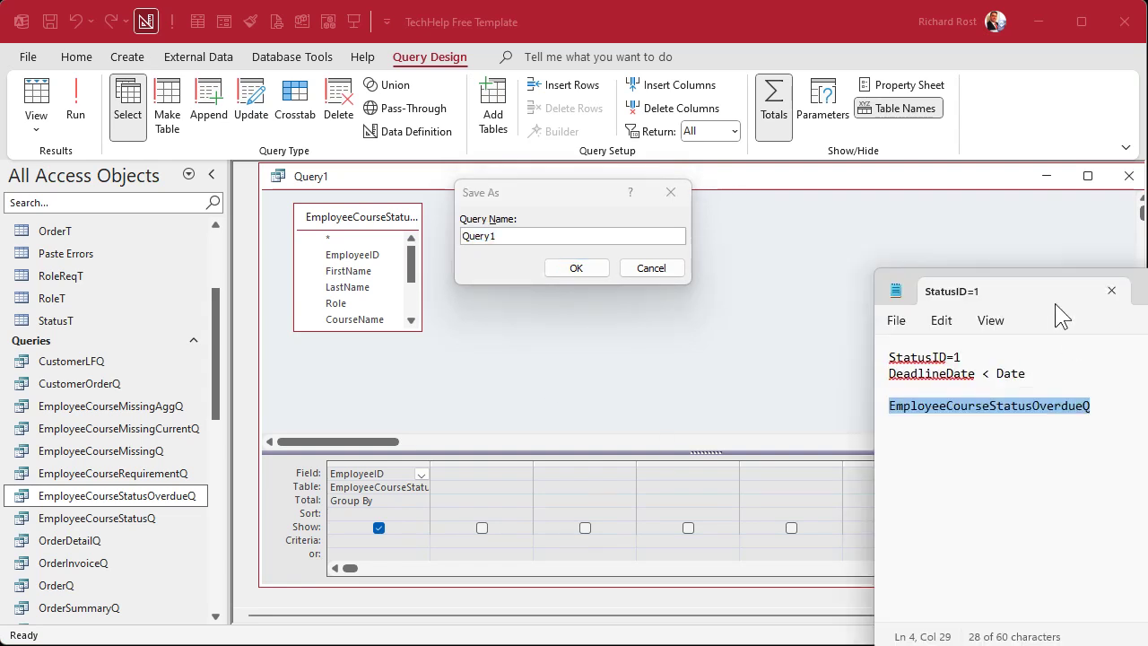
left_click(1092, 408)
left_click_drag(1091, 407, 873, 403)
key("ctrl+c")
left_click_drag(1146, 291, 1147, 235)
left_click(513, 224)
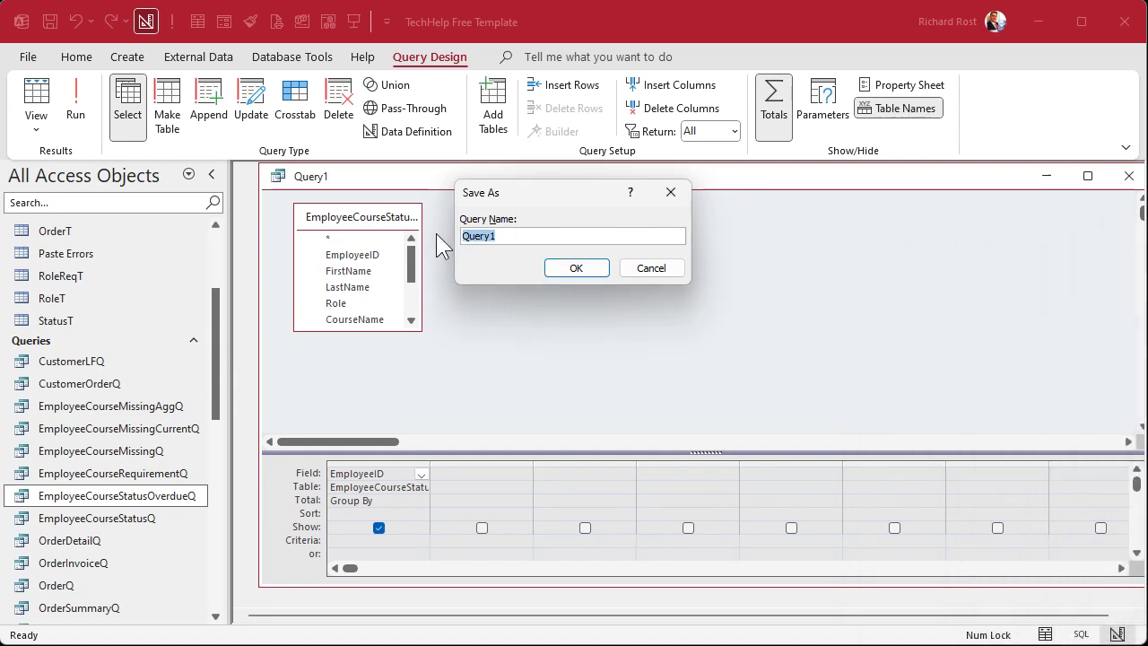
key("ctrl+v")
left_click(601, 235)
type("Agg")
left_click(594, 272)
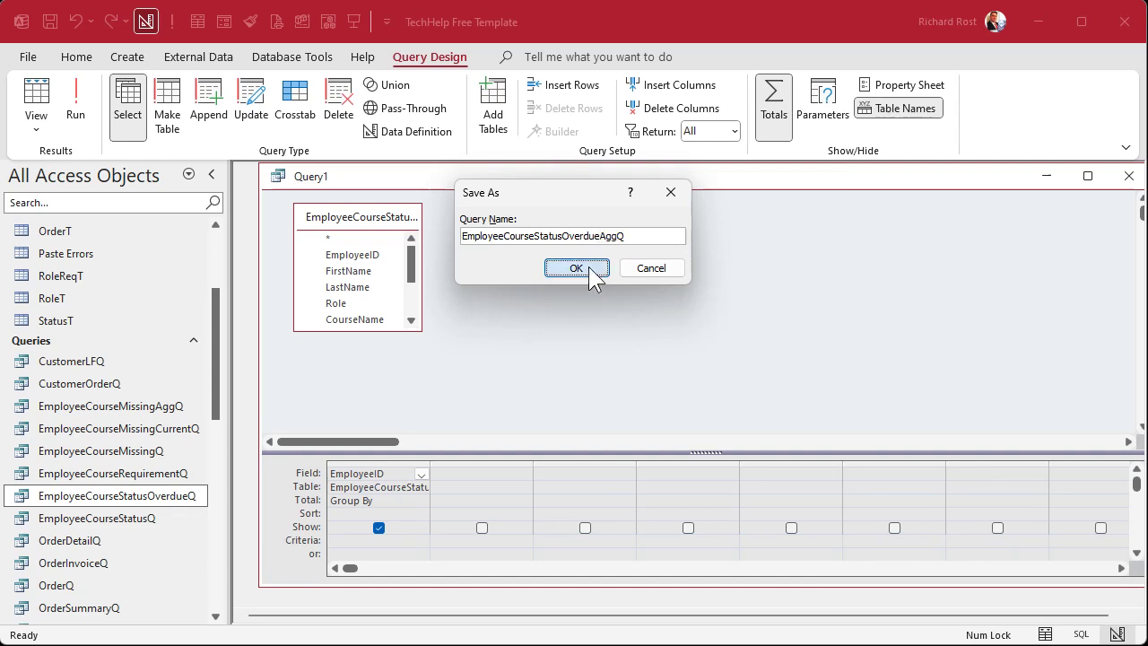
left_click(70, 100)
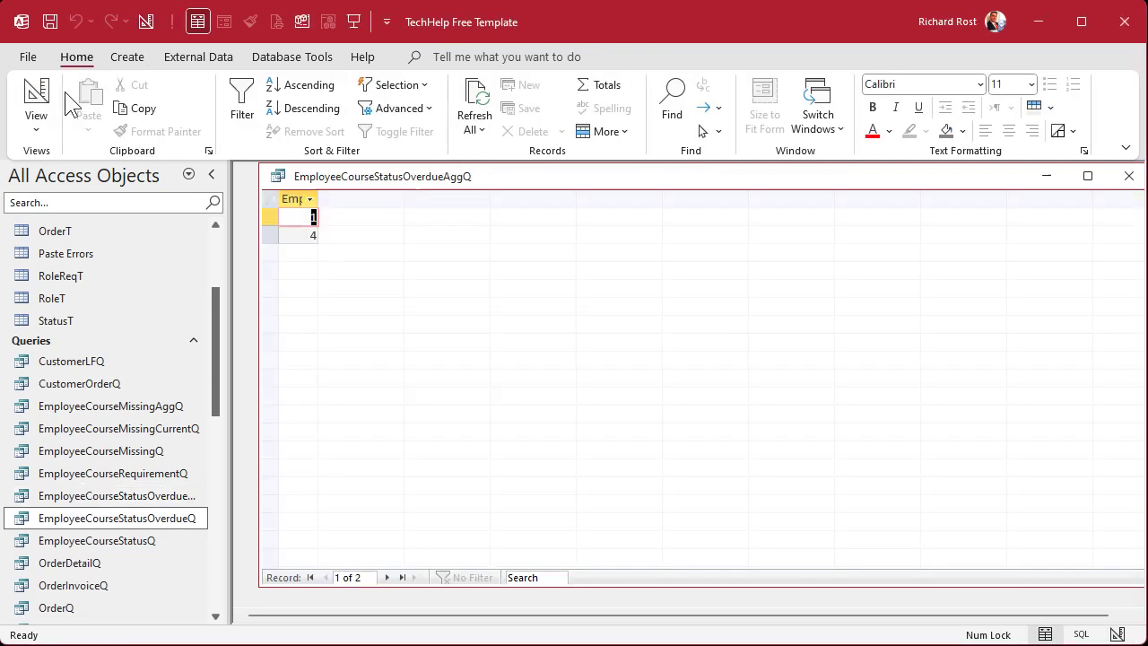
left_click(1128, 176)
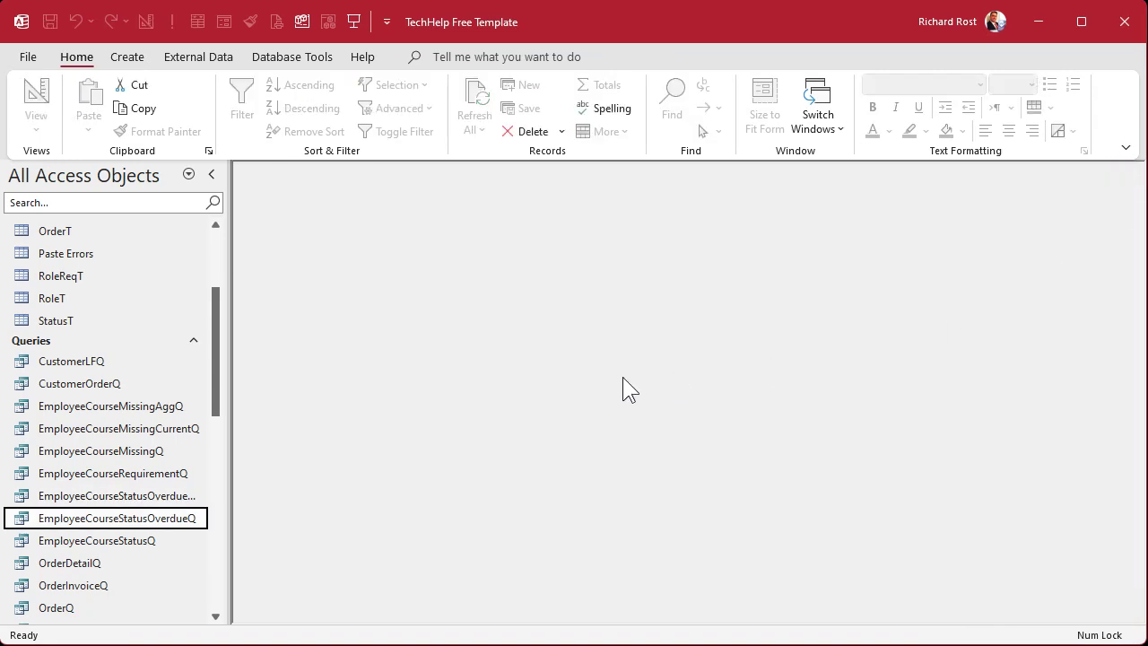
In the main menu form's design, move the Missing Training Report button below the Missing Training counter and the counter into its old place.
left_click(354, 27)
right_click(562, 395)
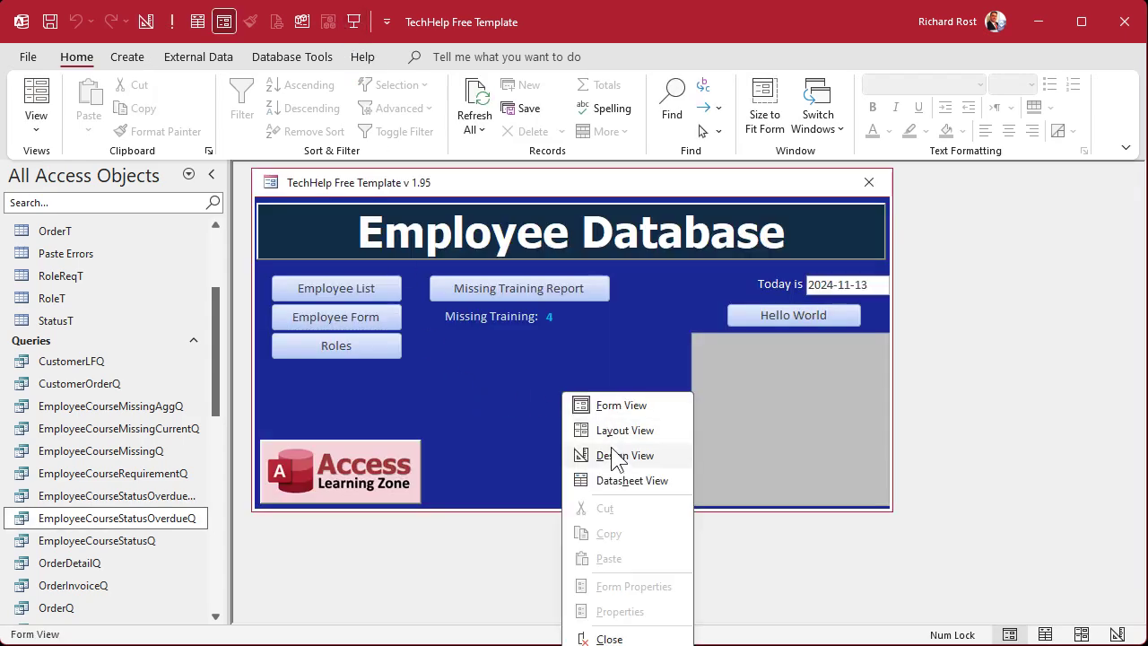
left_click(619, 455)
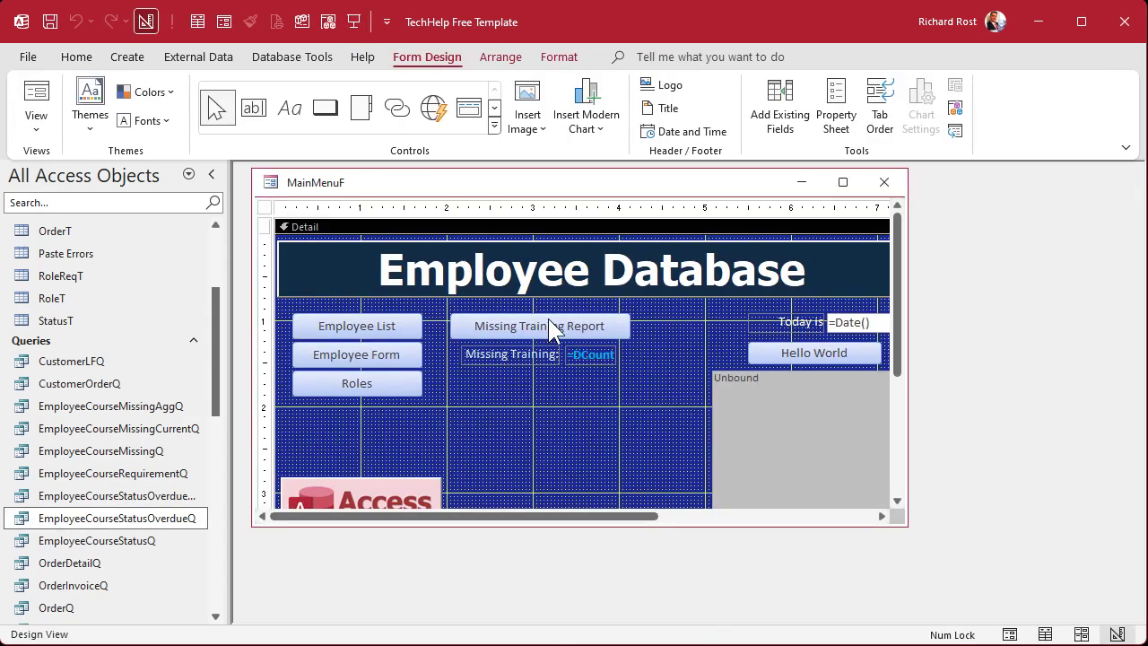
left_click_drag(550, 324, 546, 392)
left_click(577, 328)
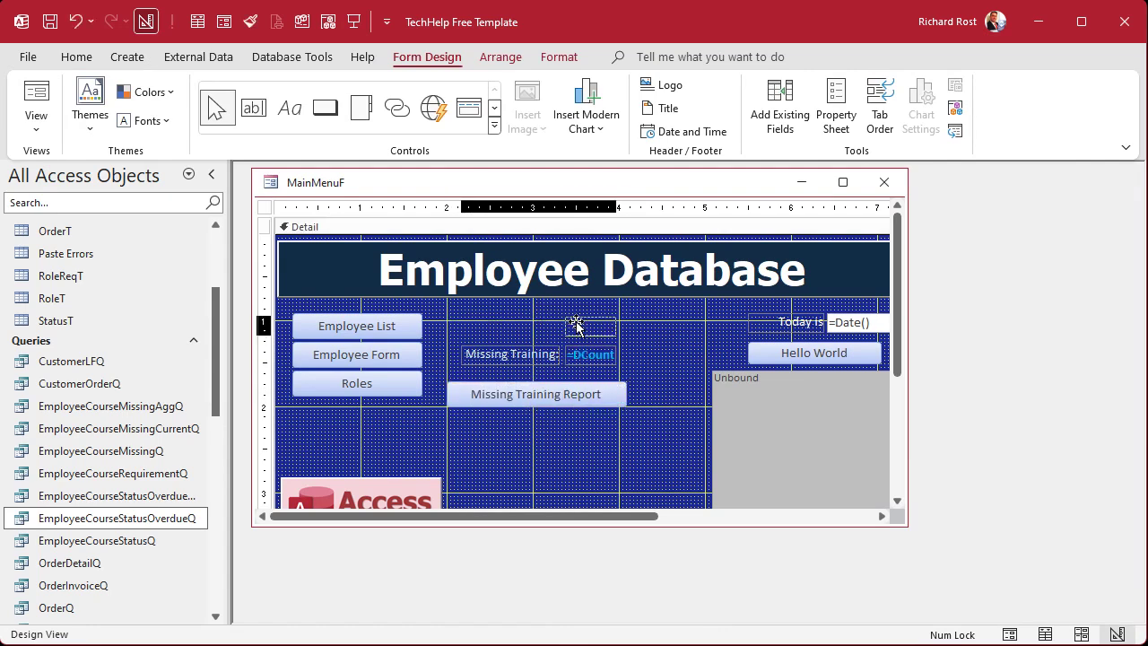
left_click_drag(577, 354, 574, 325)
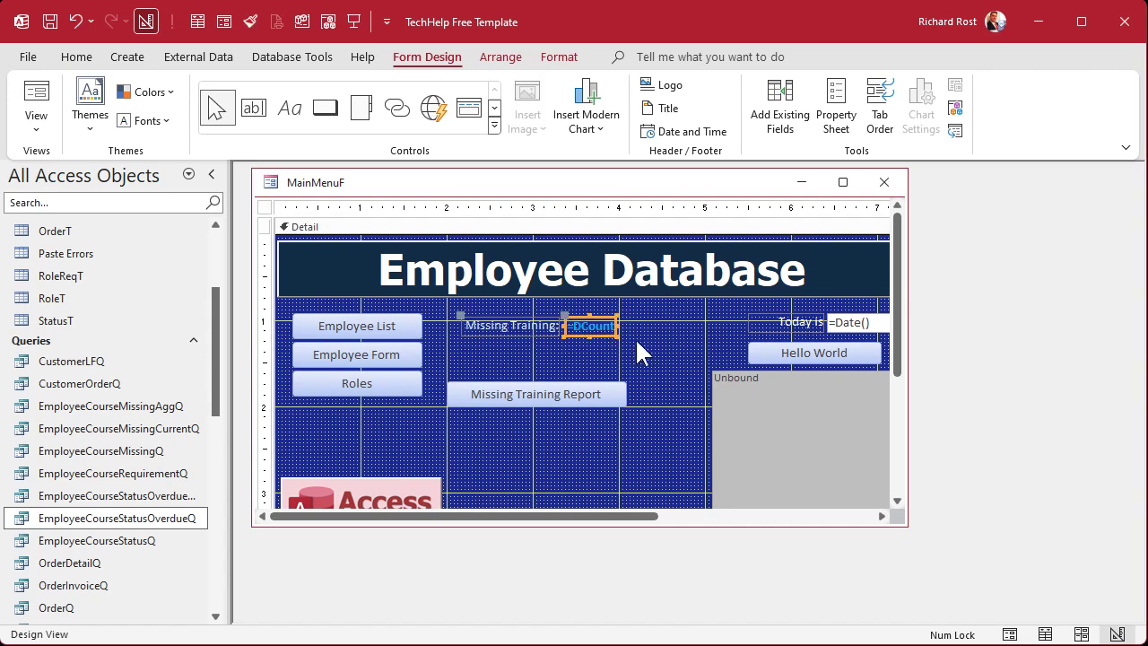
Duplicate the Missing Training counter directly beneath the original and change the copy's label to Overdue Training:.
key("ctrl+c")
key("ctrl+v")
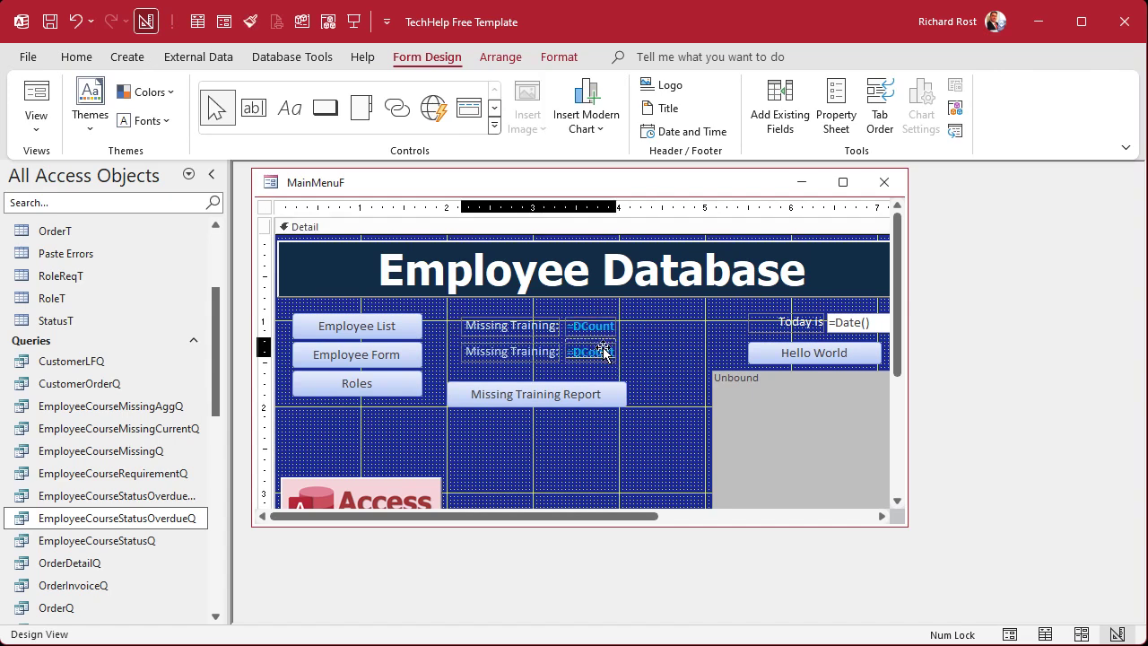
left_click(511, 347)
left_click(538, 347)
left_click_drag(556, 347, 415, 350)
type("Overdue")
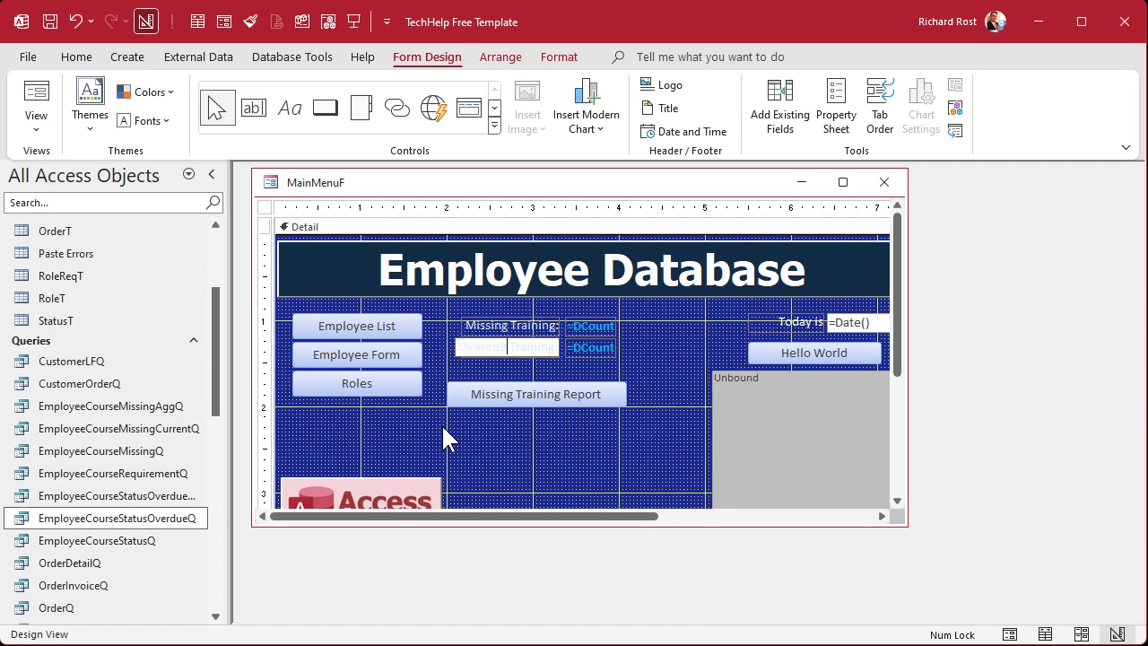
Set the Overdue Training counter's control source to =DCount("EmployeeID","EmployeeCourseStatusOverdueAggQ").
key("Return")
double_click(592, 347)
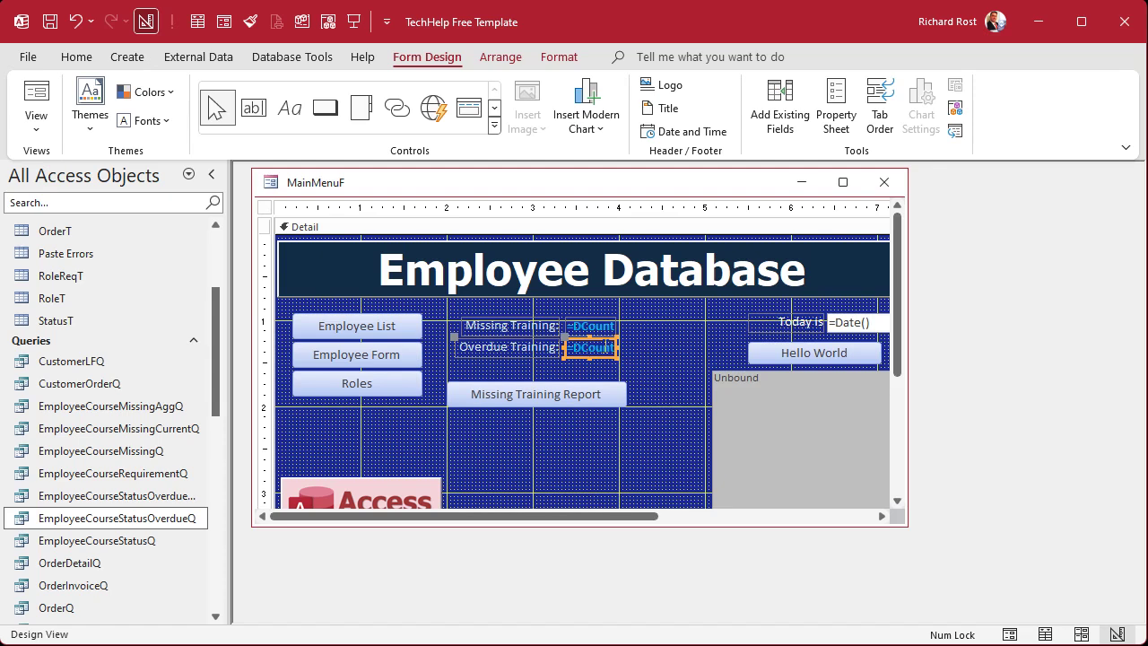
left_click(1042, 309)
key("shift+F2")
double_click(989, 308)
key("ctrl+v")
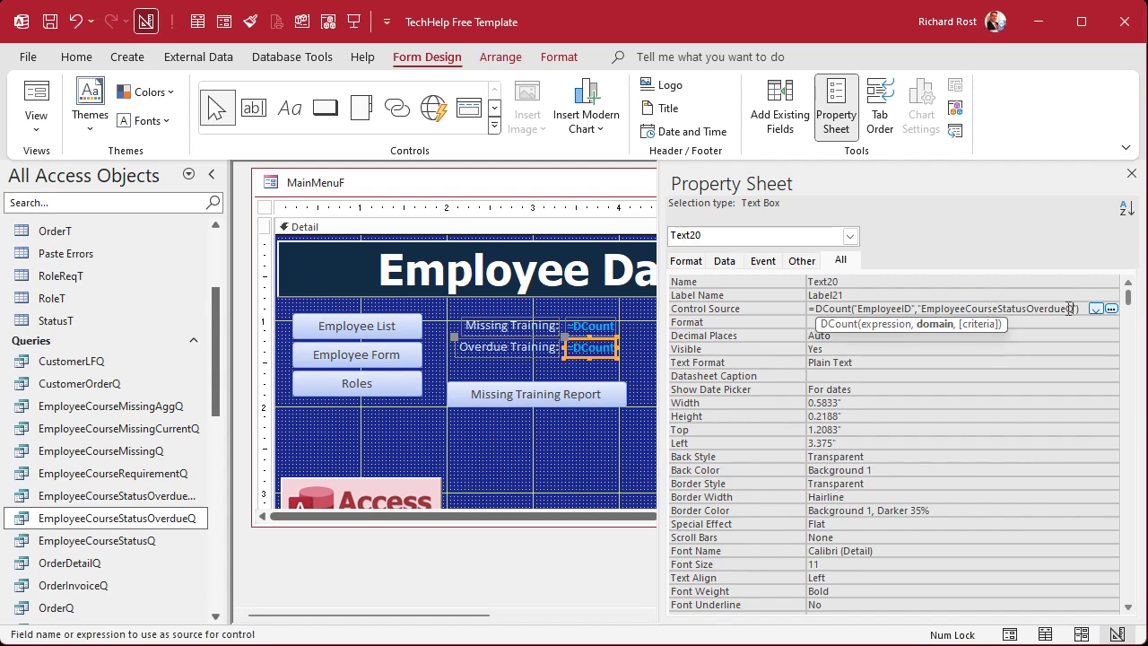
key("Left")
type("Agg")
key("Return")
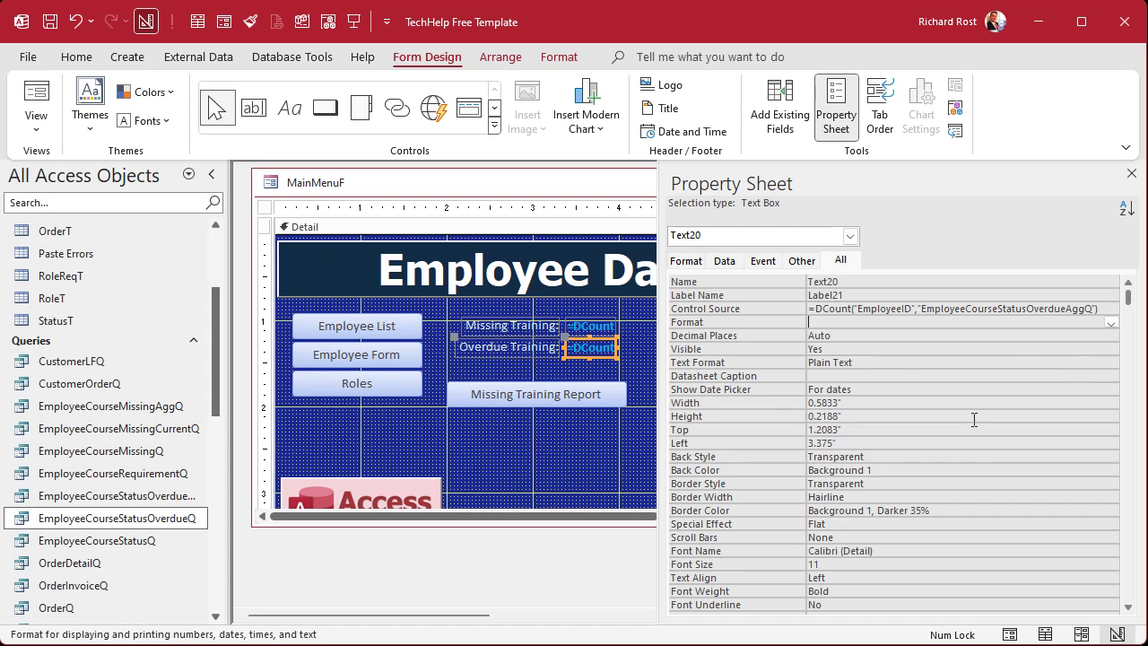
left_click(1130, 173)
left_click(674, 355)
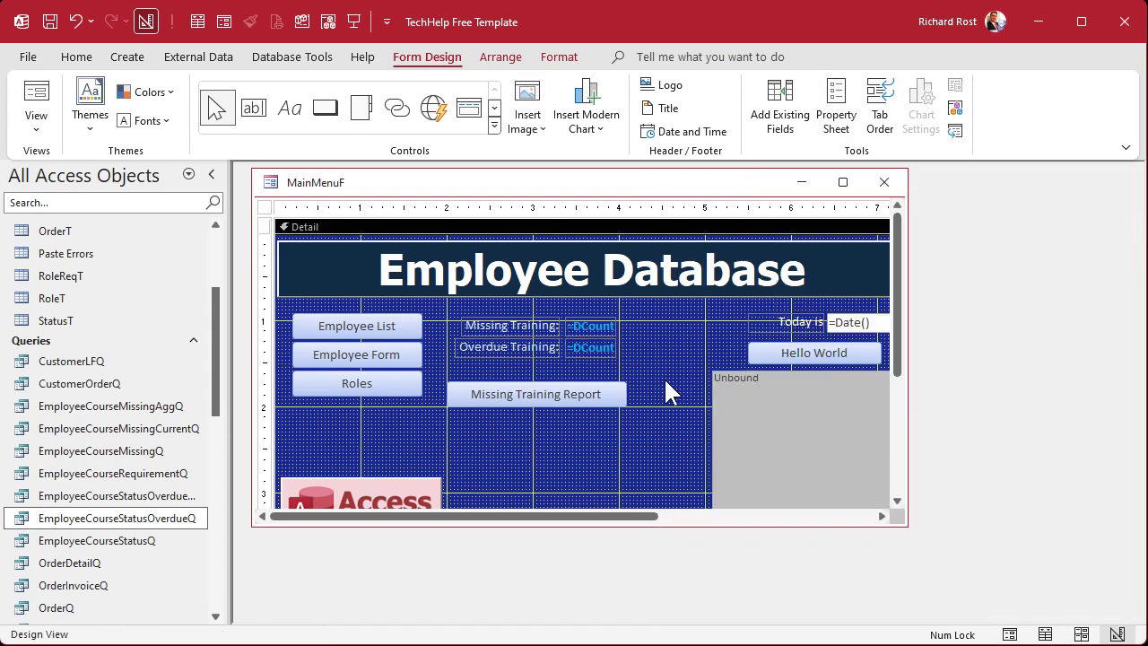
Move the Missing Training Report button up under the counters and duplicate it directly below with the caption Overdue Training Report.
left_click_drag(551, 391, 436, 405)
left_click(538, 434)
left_click(559, 385)
key("ctrl+c")
key("ctrl+v")
left_click(529, 408)
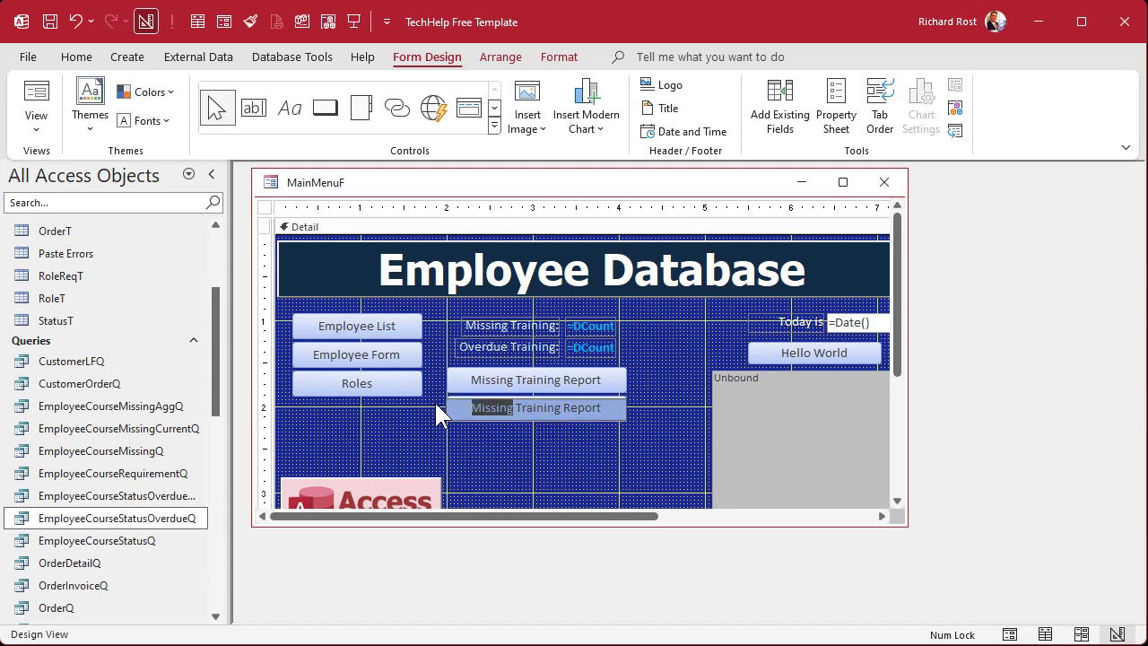
type("Overdue")
key("Return")
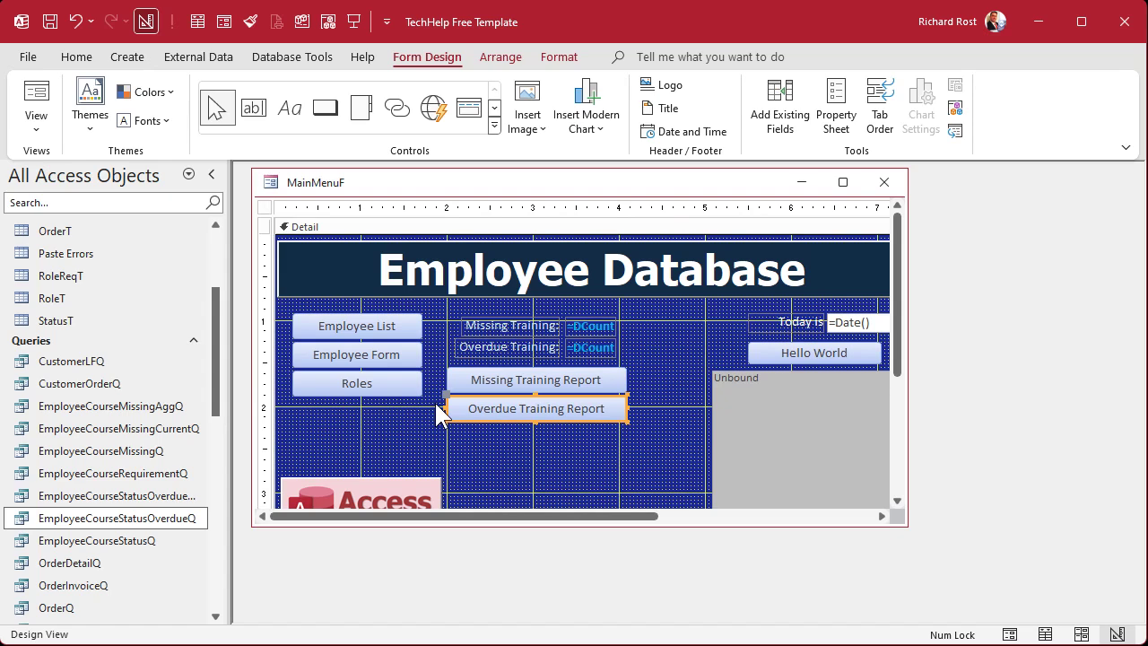
Write the Overdue Training Report button's click event as DoCmd.OpenQuery "EmployeeCourseStatusOverdueQ" and return to the form design.
right_click(494, 404)
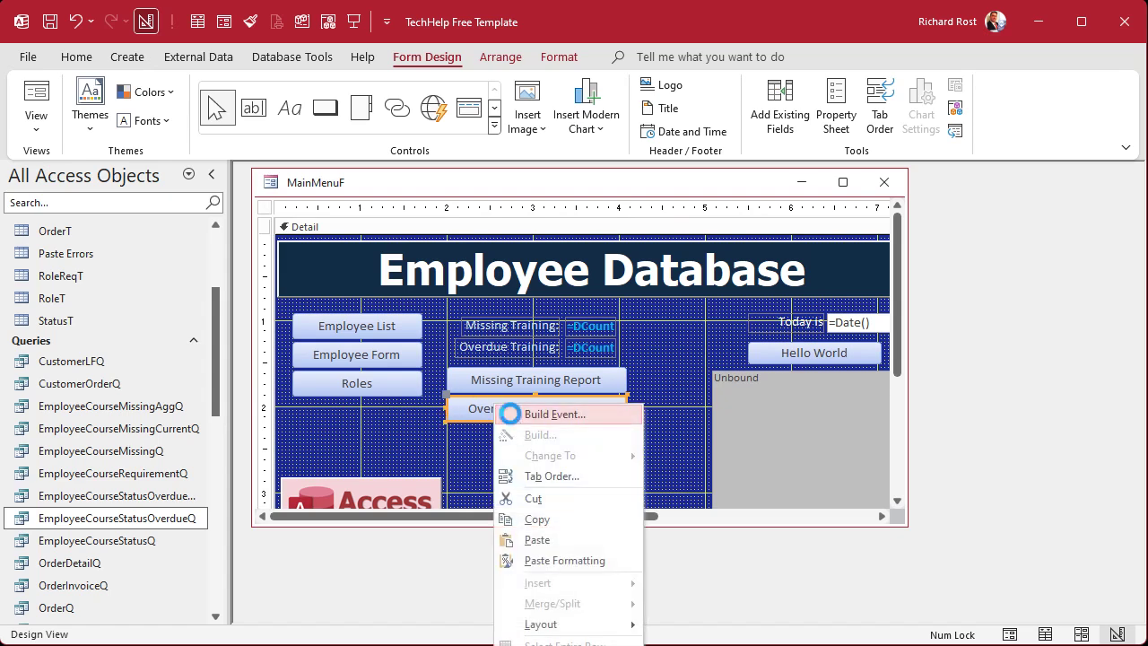
left_click(510, 413)
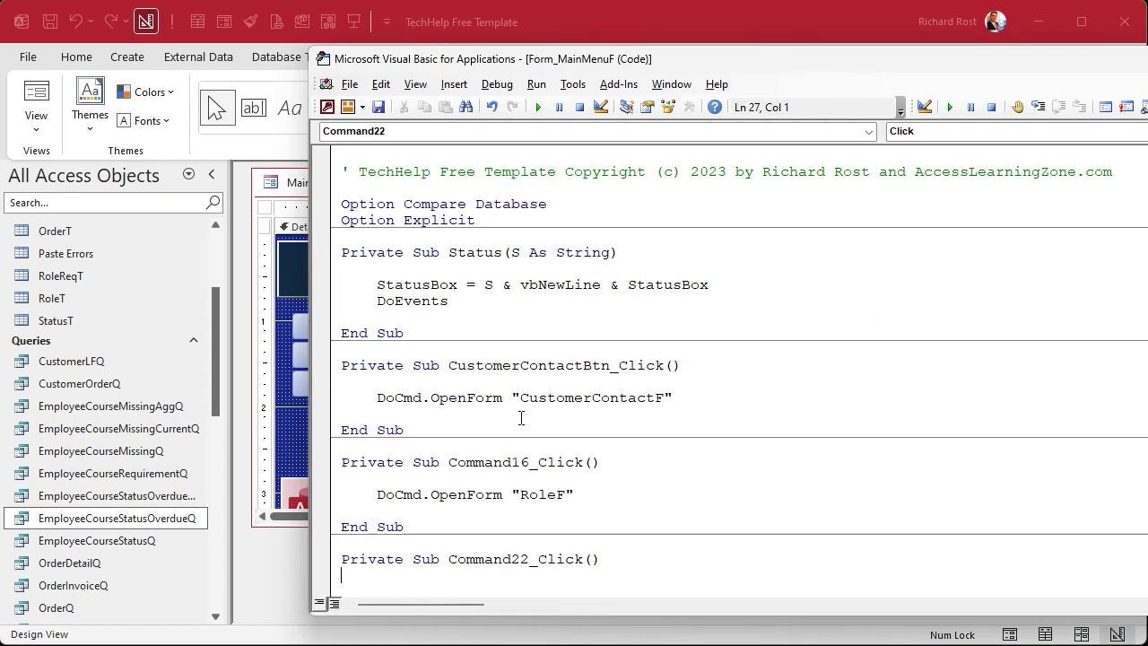
key("Return")
key("Tab")
type("docmd.ope")
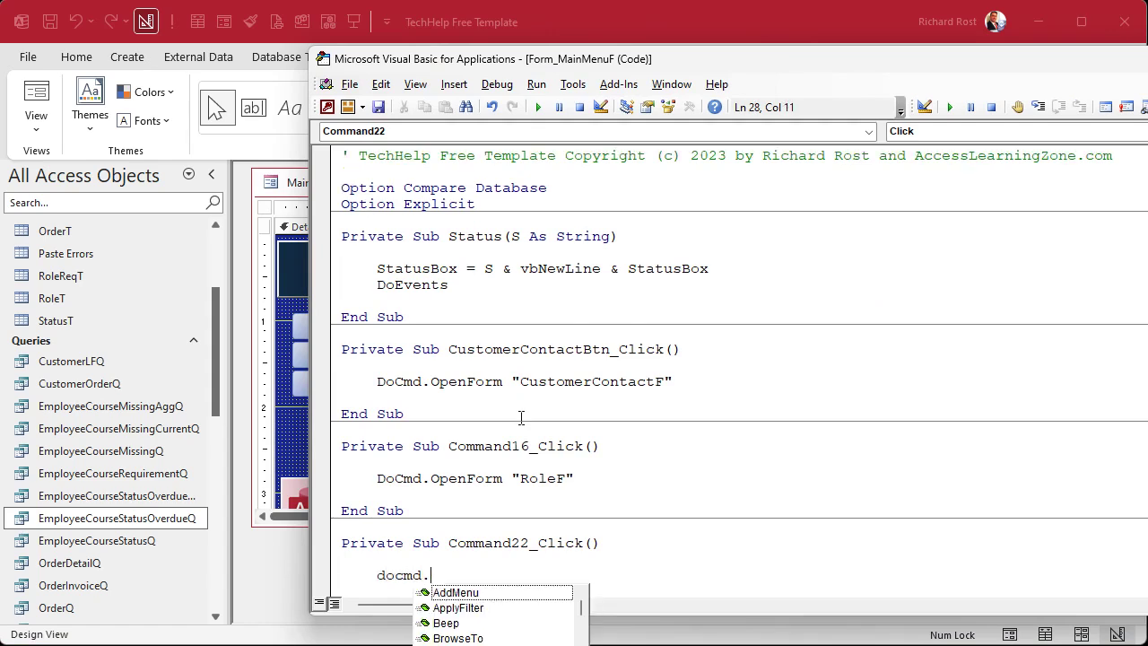
key("Tab")
key("ctrl+shift+Left")
type("openquery \"")
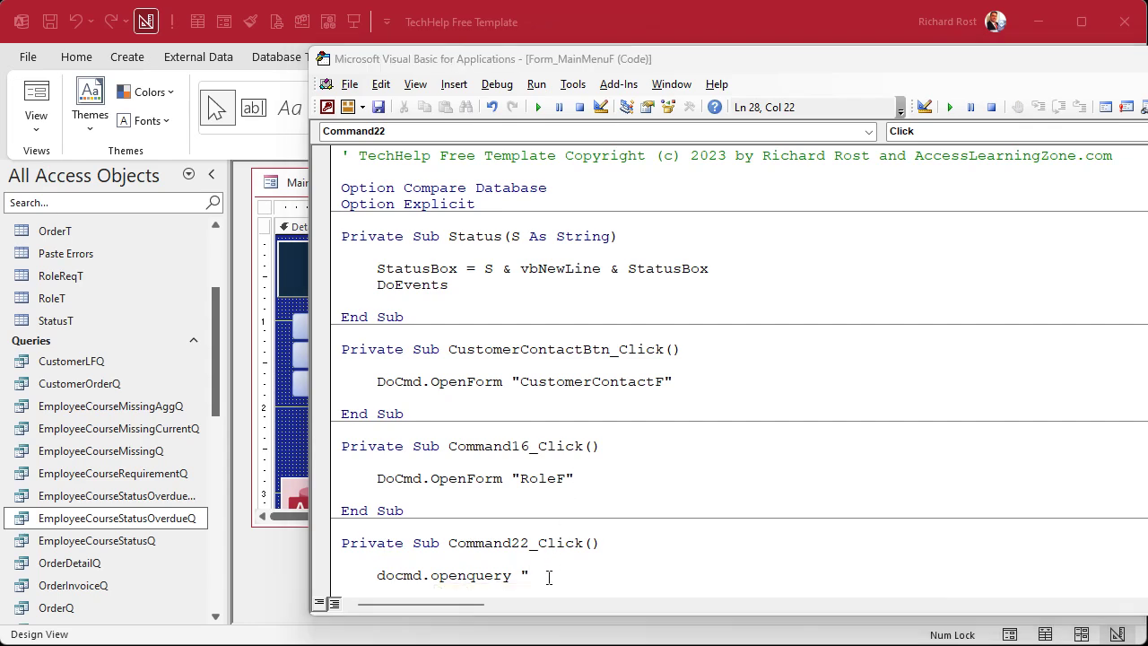
key("ctrl+v")
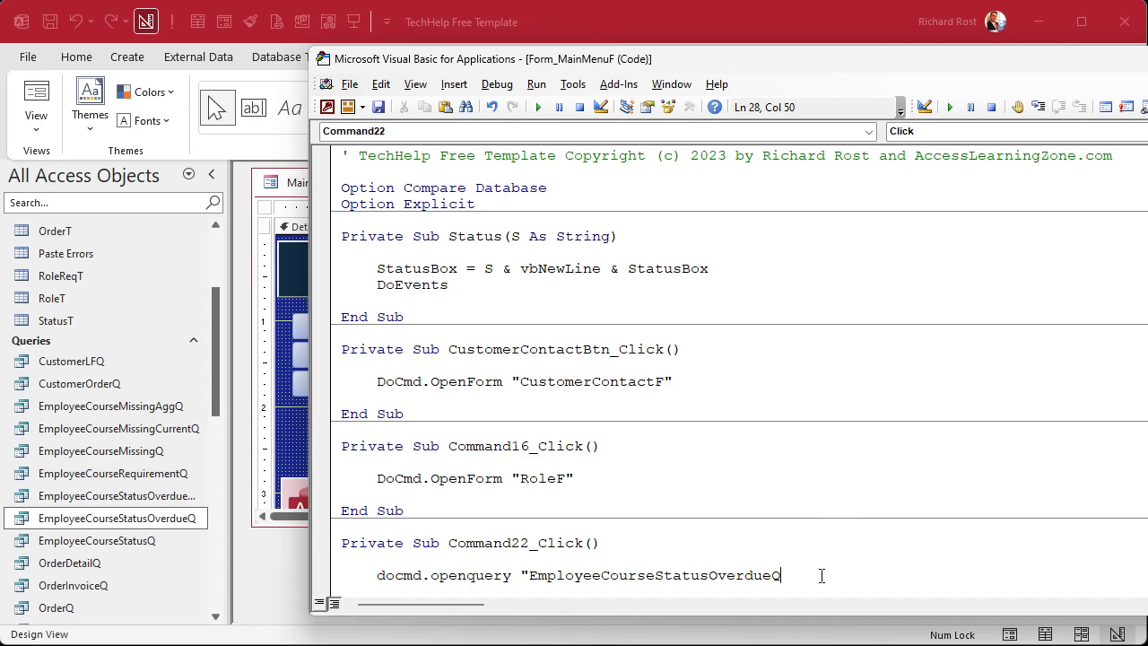
key("BackSpace")
type("Q\"")
key("Return")
key("Down")
key("Down")
key("Down")
key("Up")
key("Up")
key("Up")
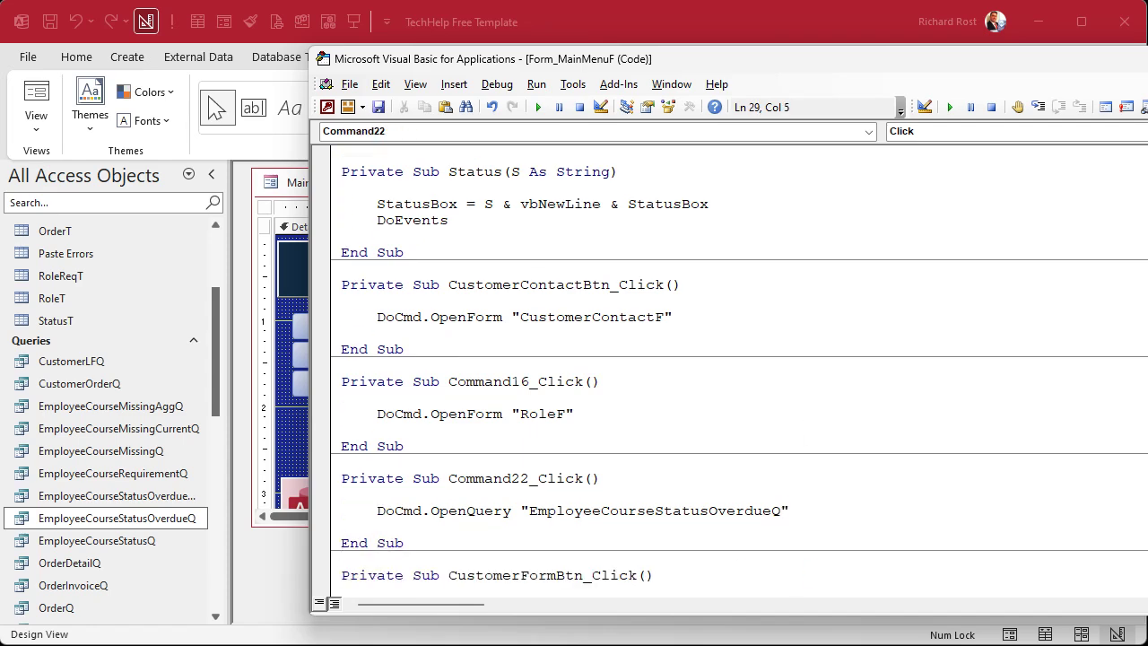
key("alt+F11")
Close and reopen the main menu form, then test the Overdue Training Report button and close the query it opens.
left_click(885, 183)
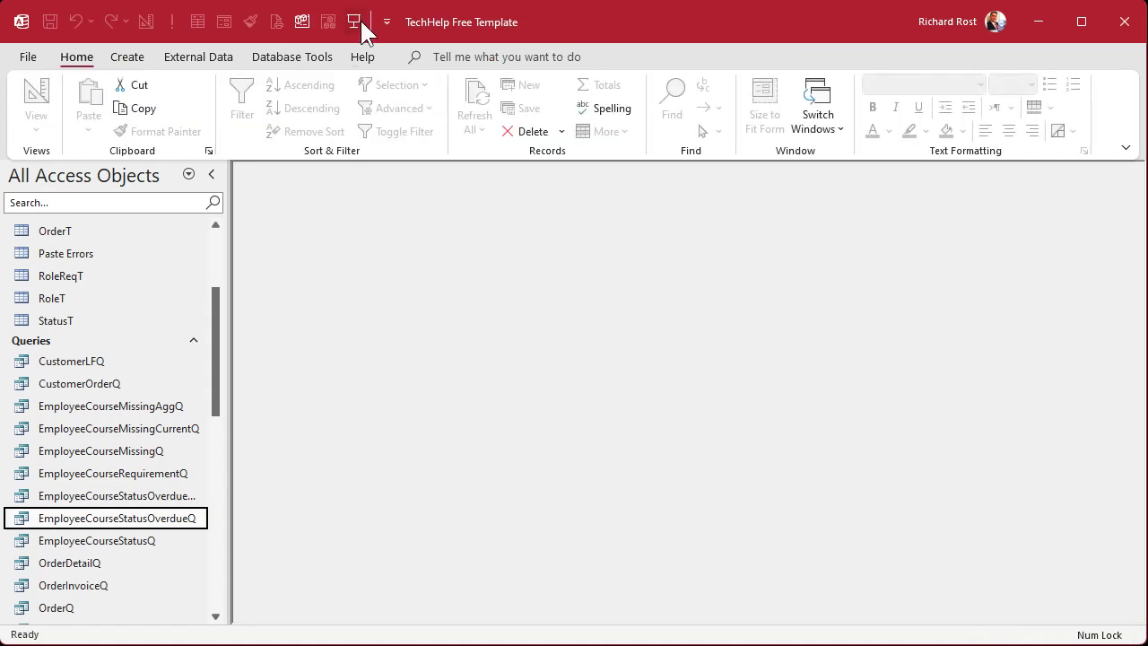
left_click(355, 22)
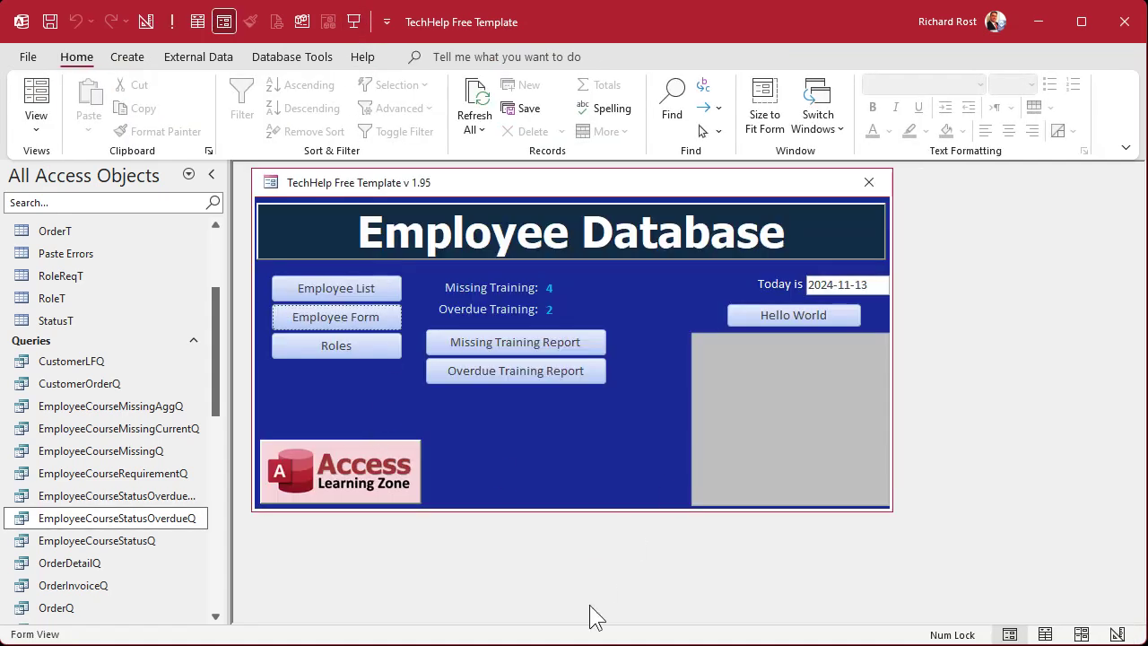
left_click(482, 364)
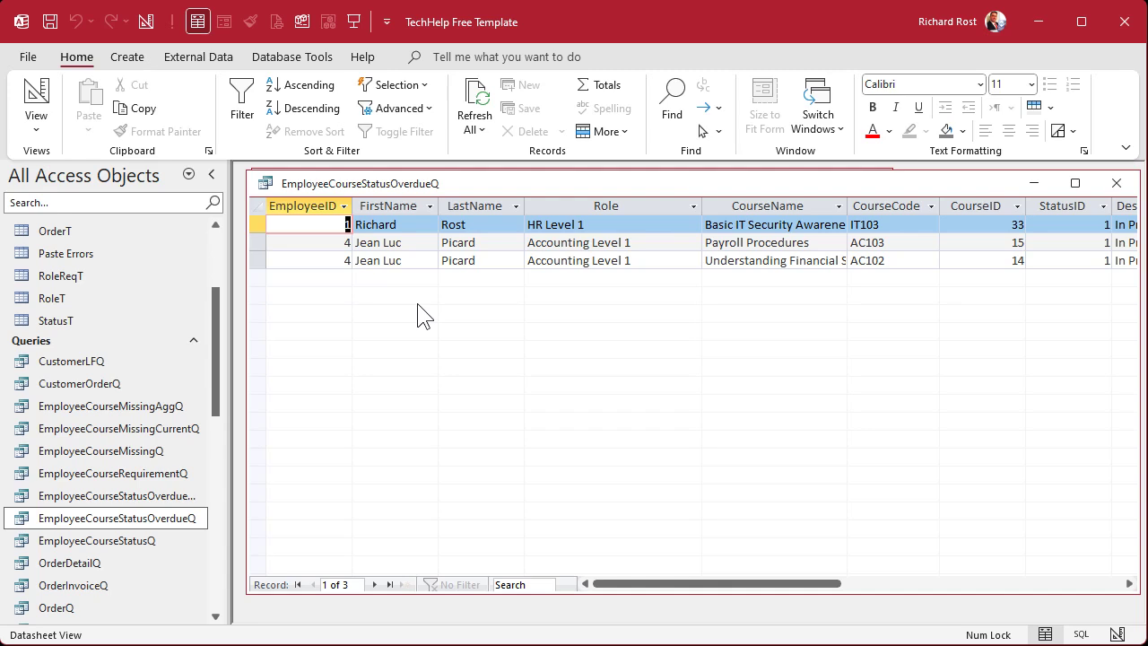
left_click(1115, 183)
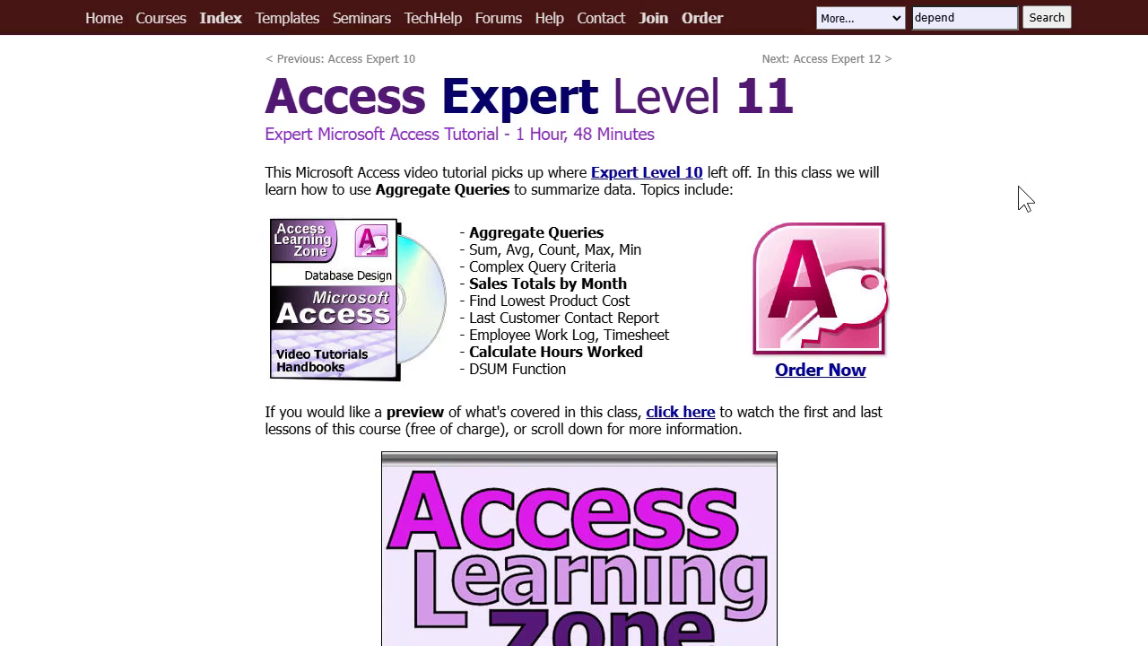
In the browser, highlight Aggregate Queries on the Access Expert Level 11 page and the aggregate, DLookup and DCount topics on Level 29.
left_click_drag(470, 231, 640, 235)
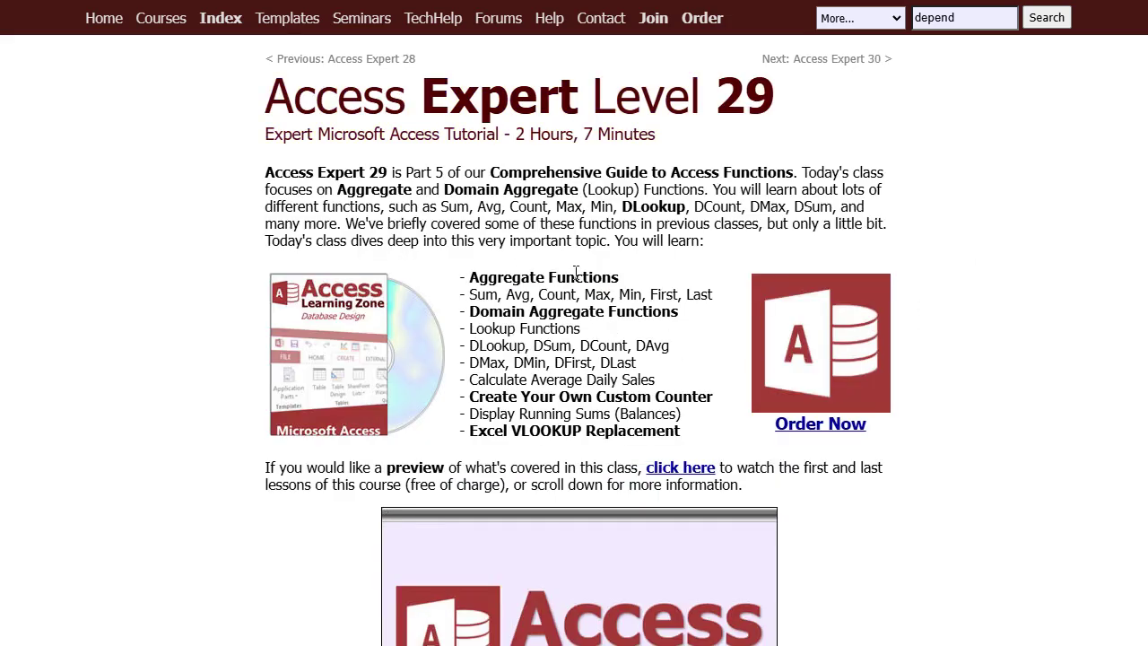
left_click_drag(468, 294, 724, 311)
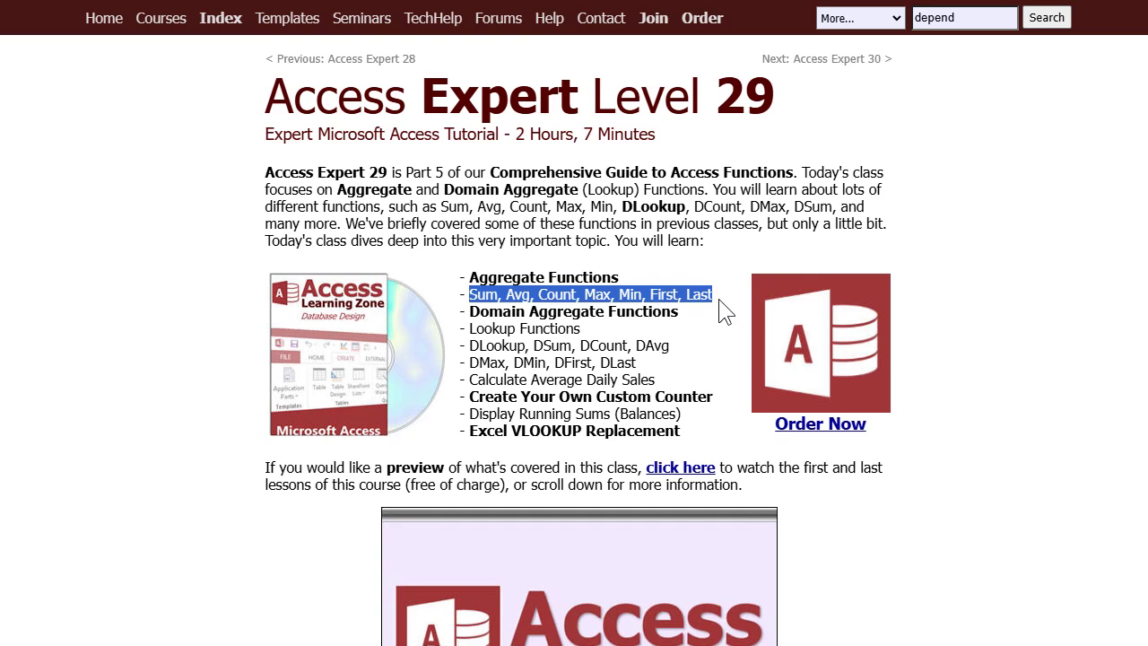
double_click(505, 352)
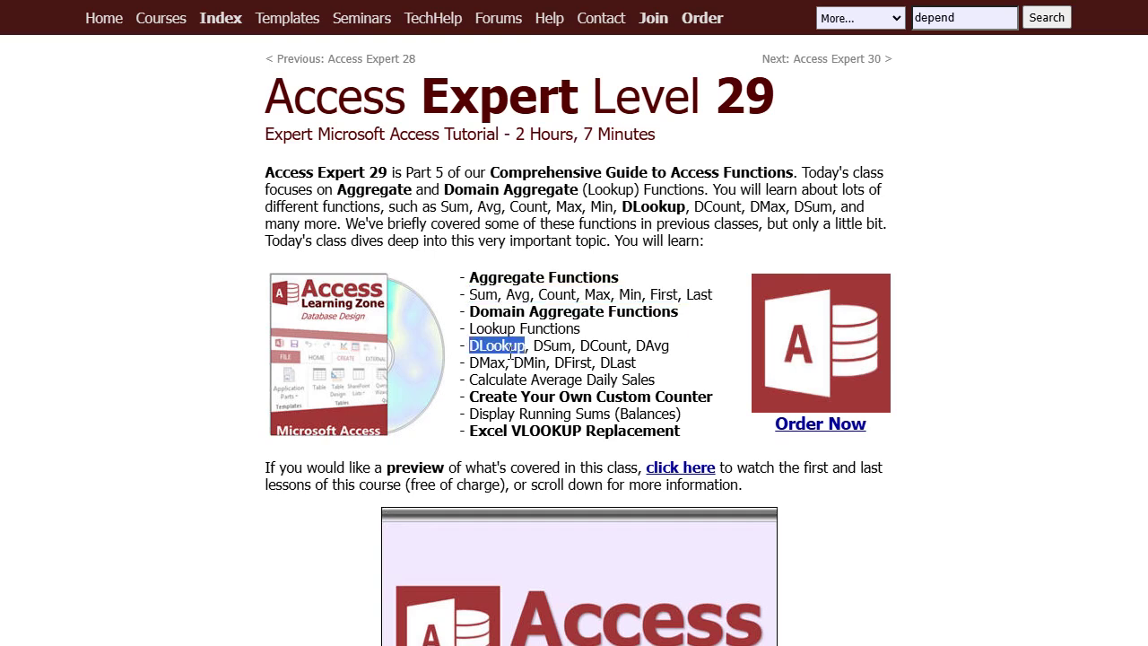
left_click(576, 349)
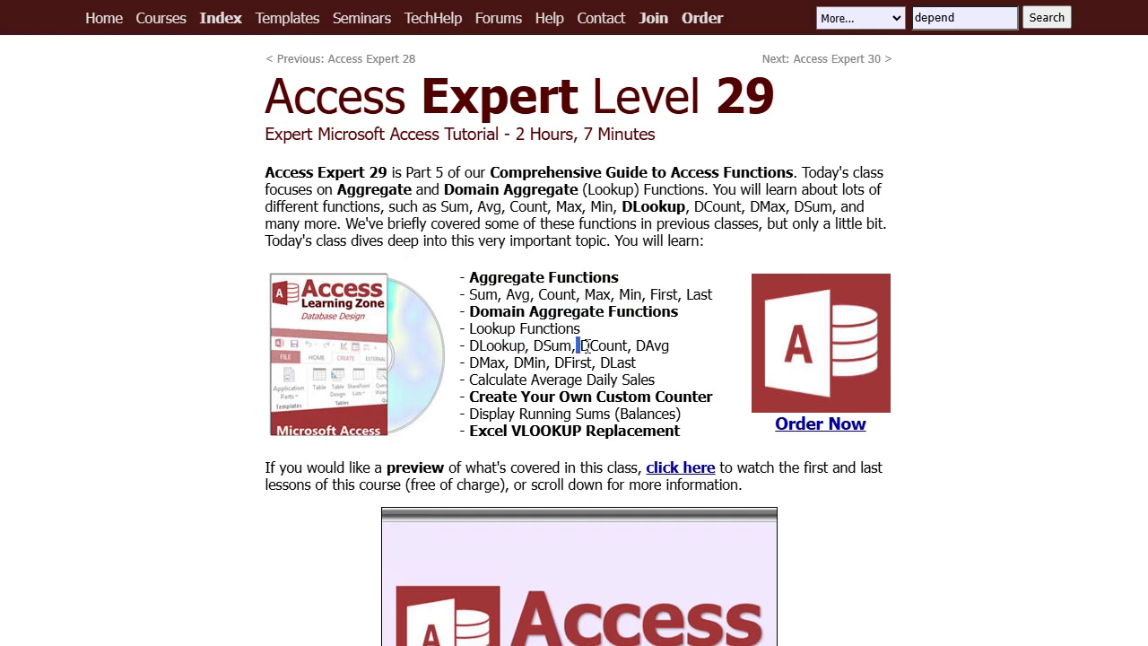
double_click(588, 346)
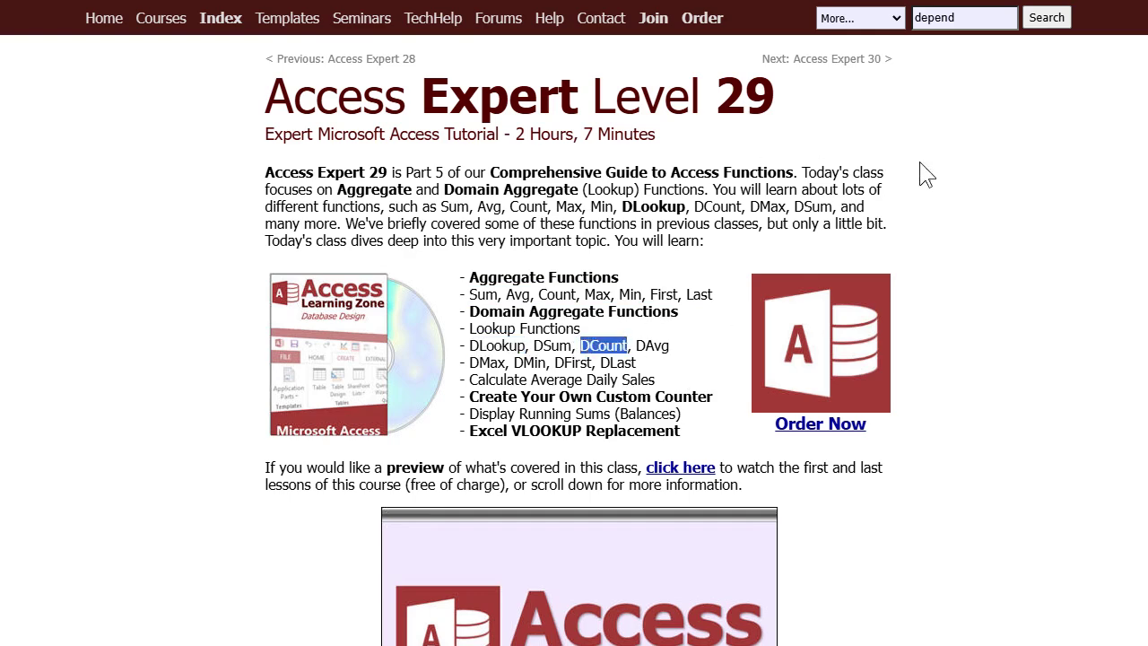